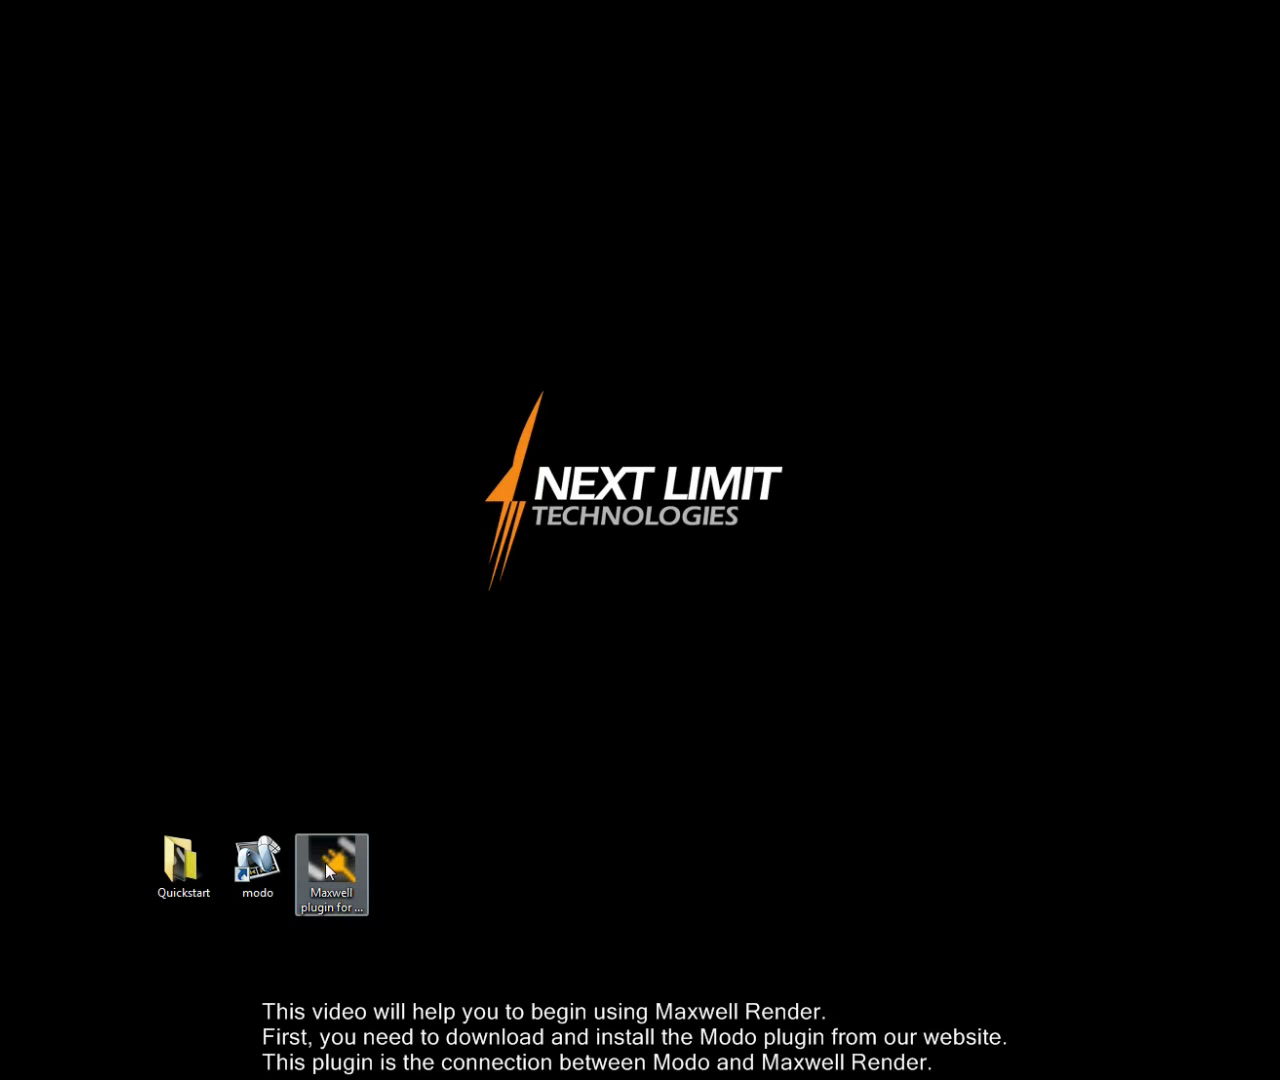
# Step: Install the Maxwell plugin for Modo with both 32- and 64-bit components into the default folder, skipping the readme
pyautogui.click(345, 918)
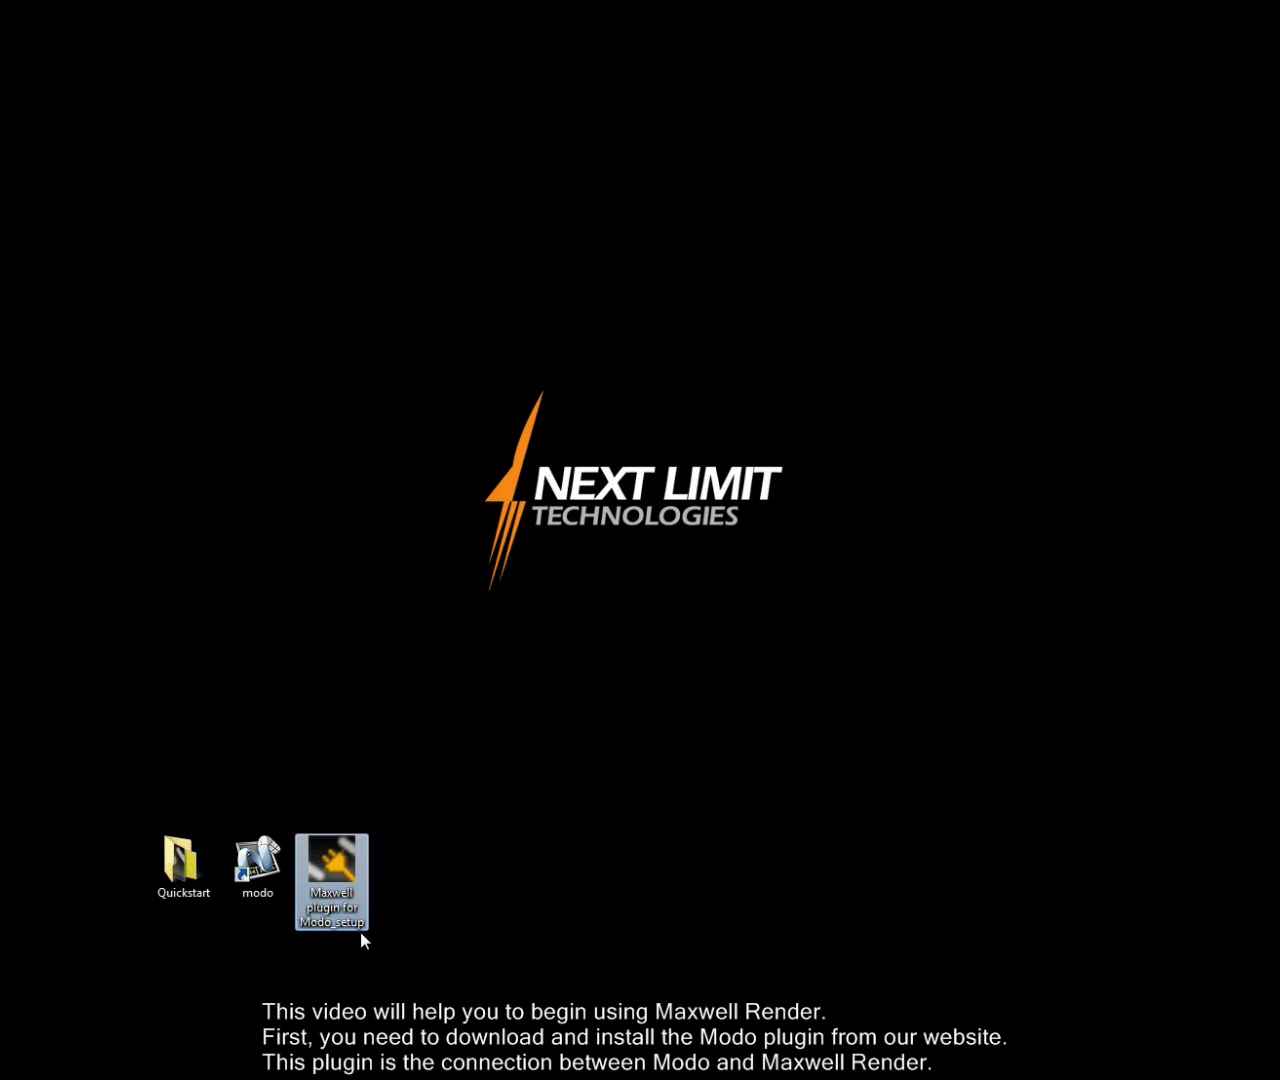
pyautogui.doubleClick(345, 898)
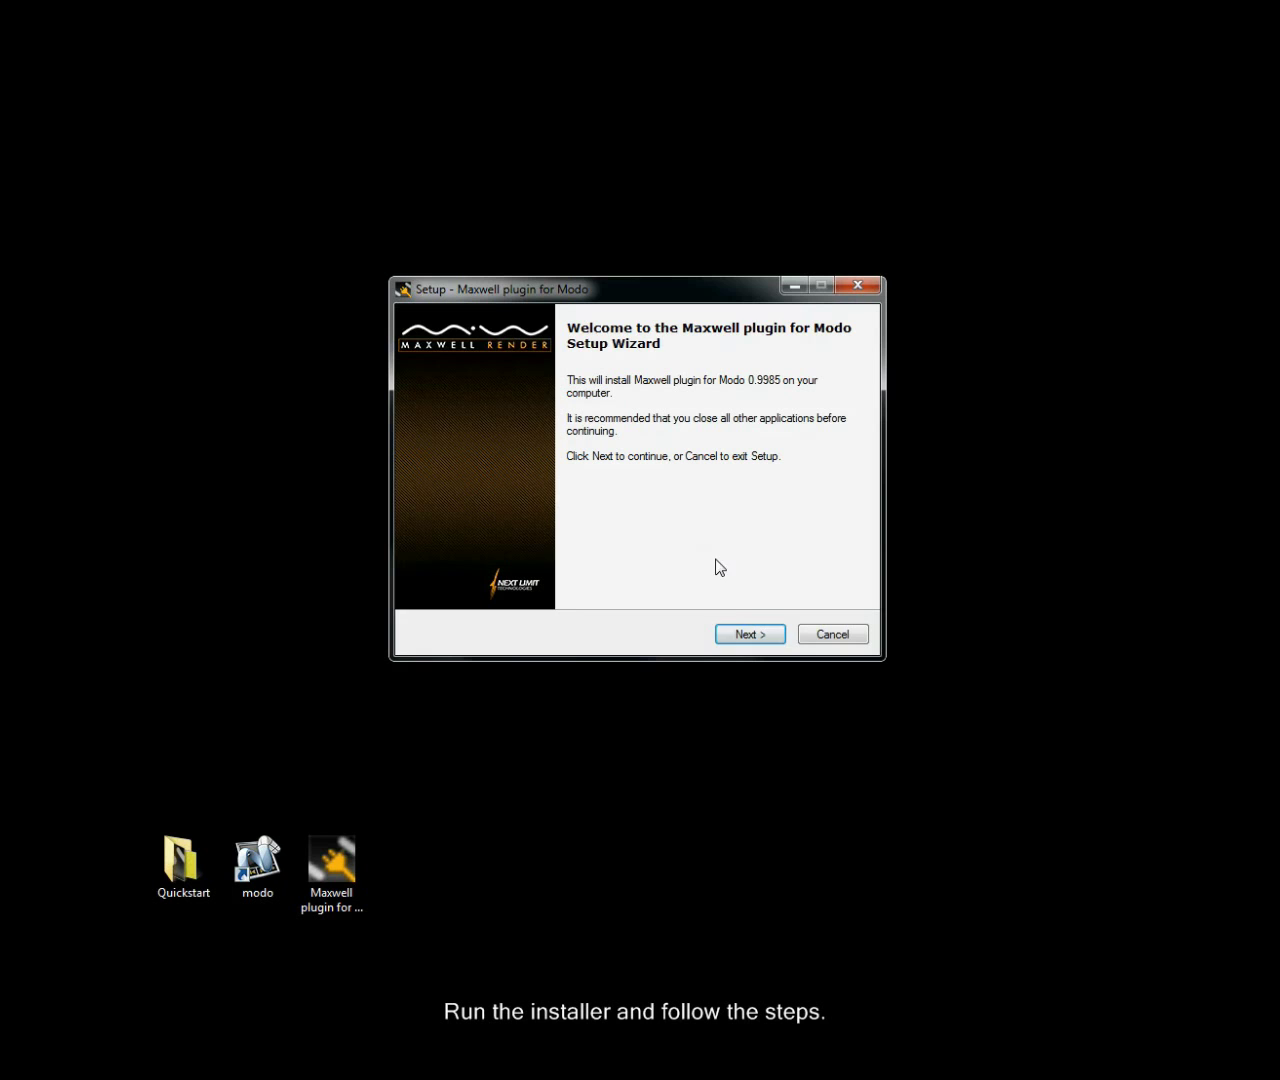
pyautogui.click(740, 640)
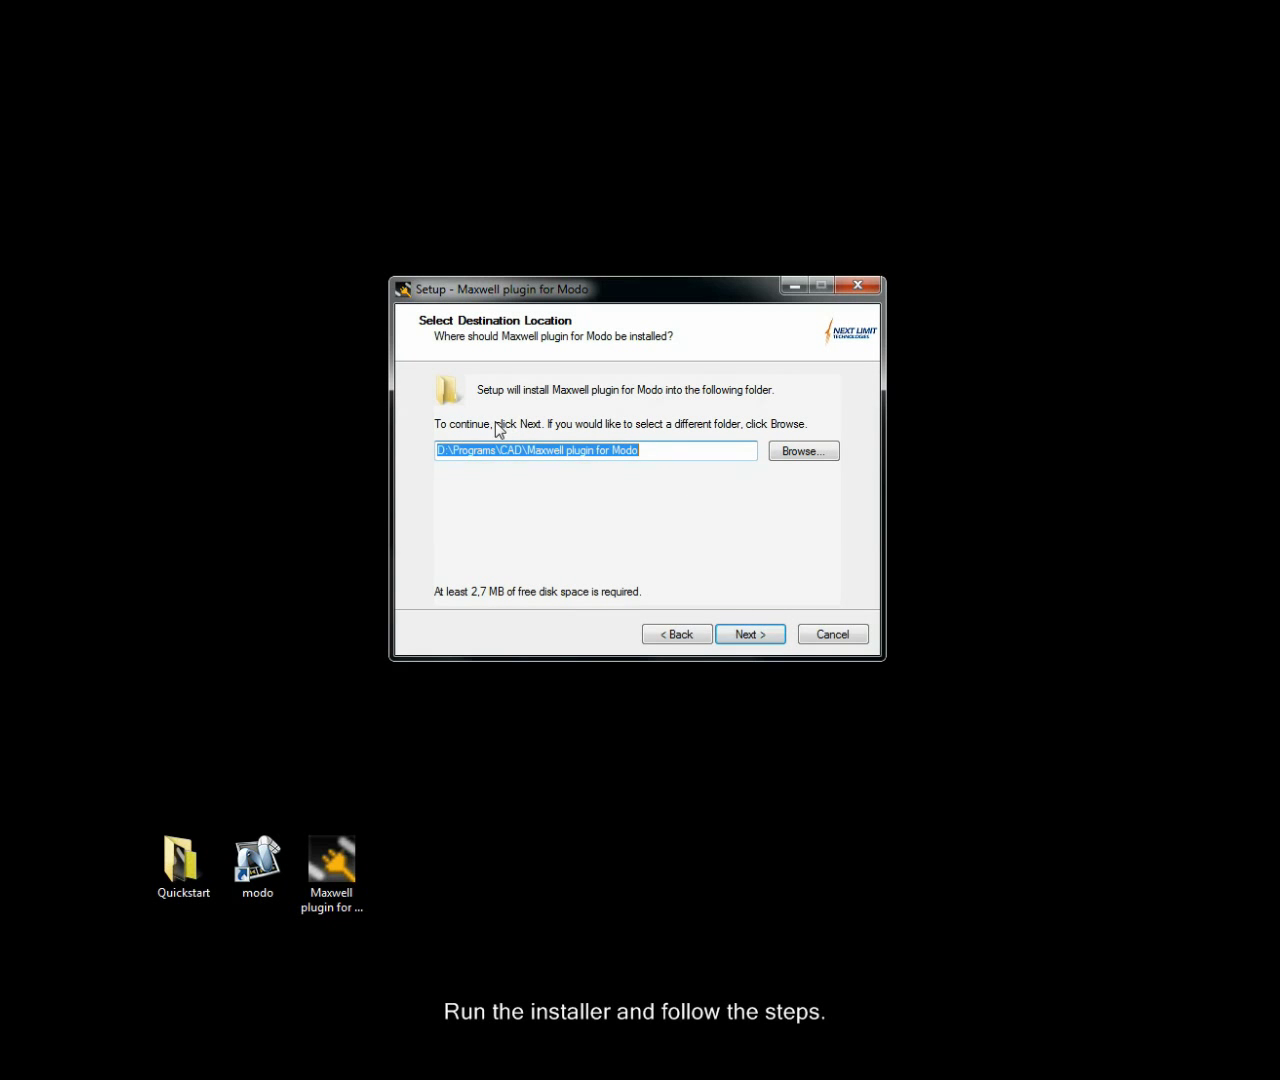
pyautogui.click(752, 639)
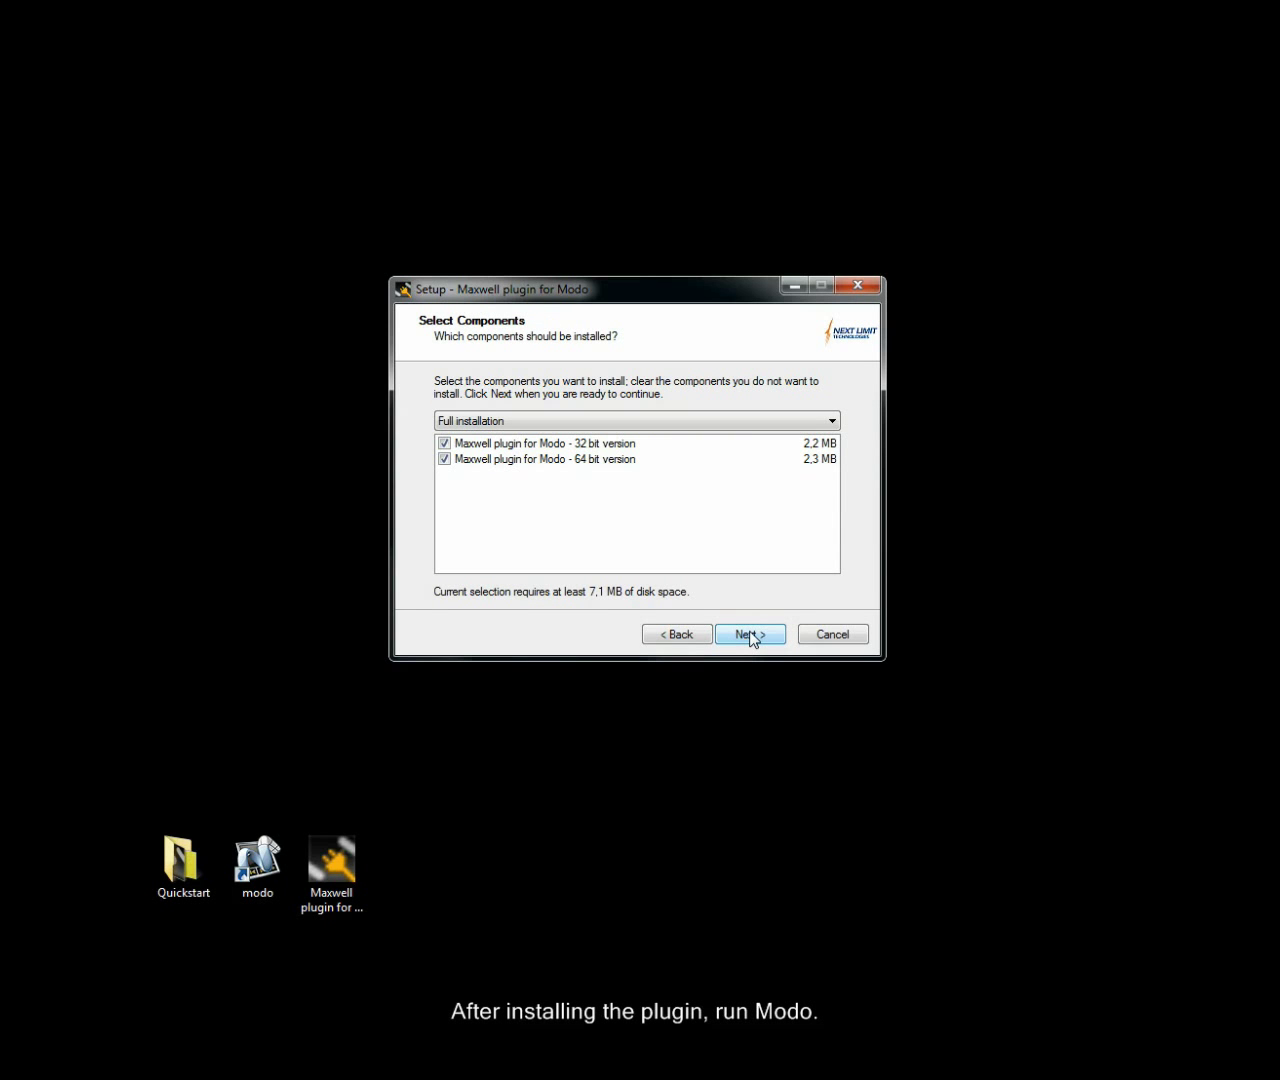
pyautogui.click(445, 446)
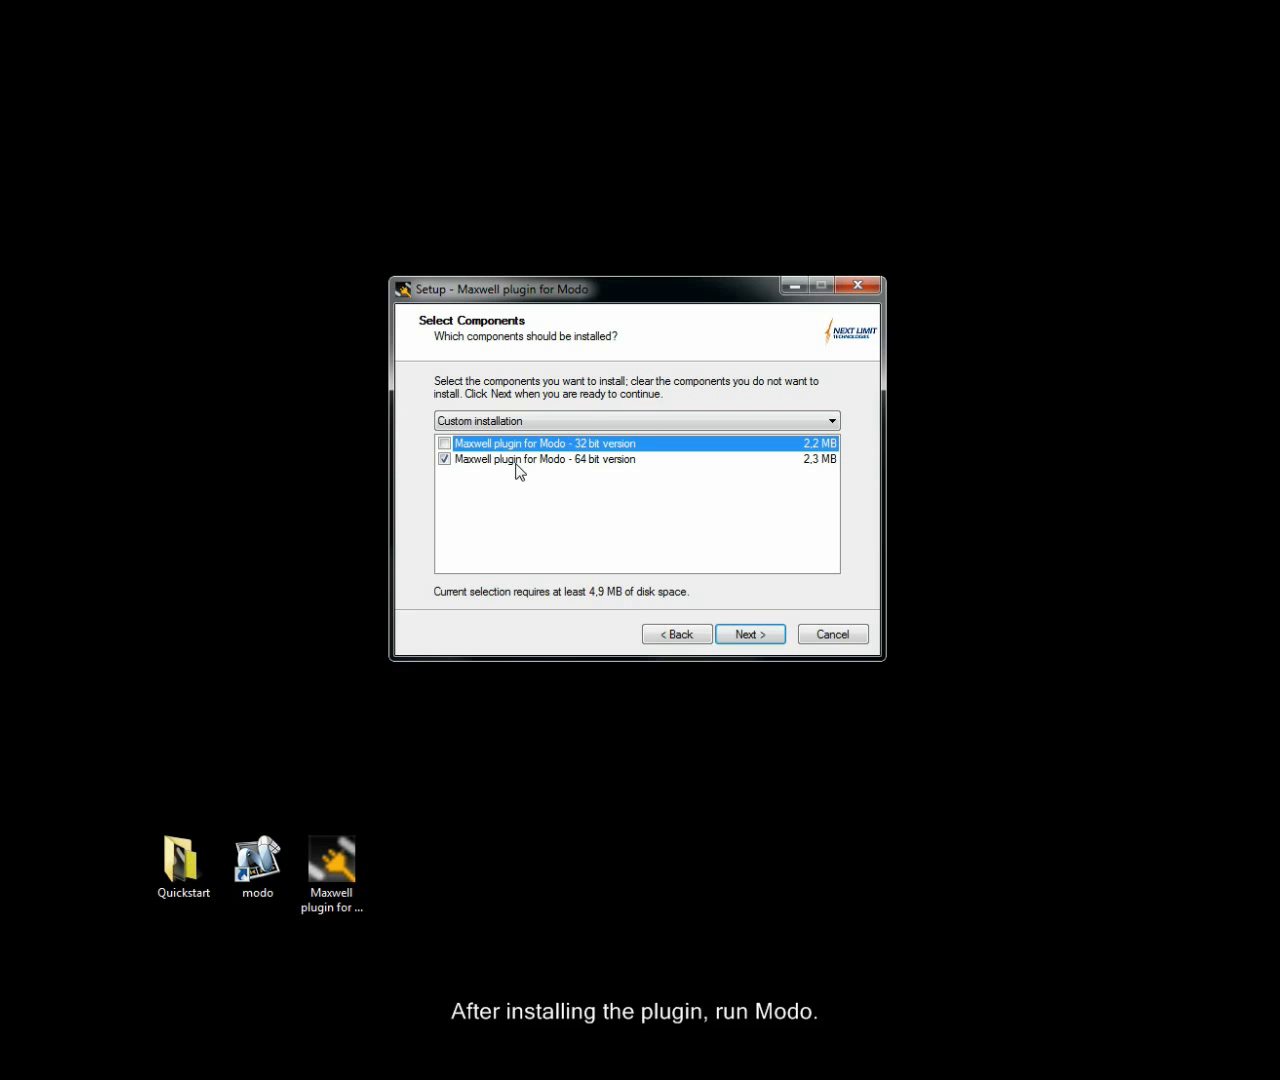
pyautogui.click(445, 445)
pyautogui.click(765, 633)
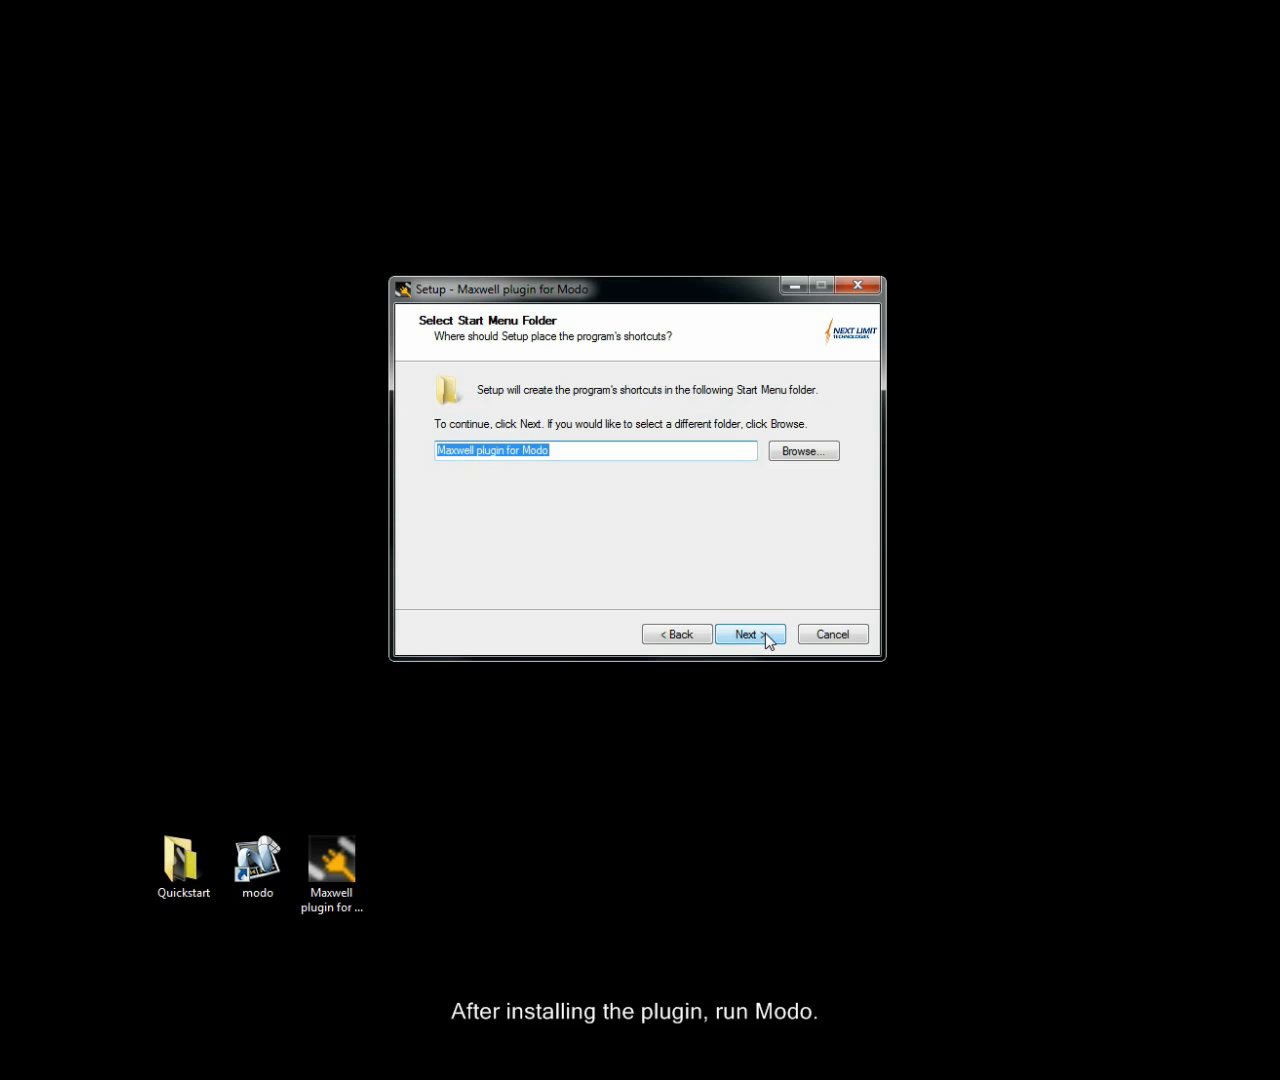
pyautogui.click(765, 633)
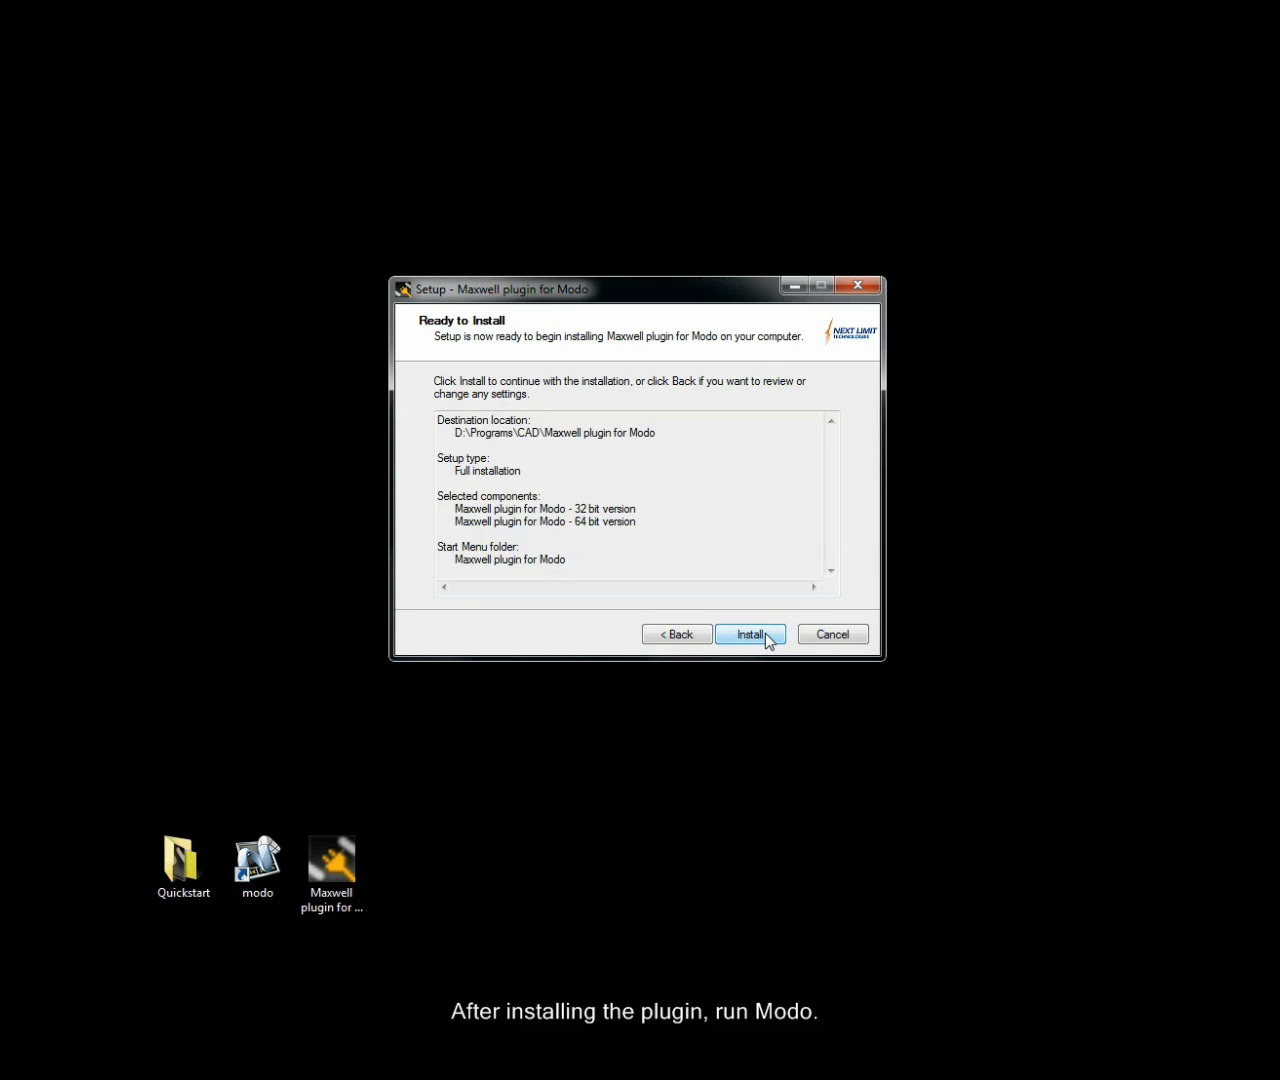
pyautogui.click(765, 633)
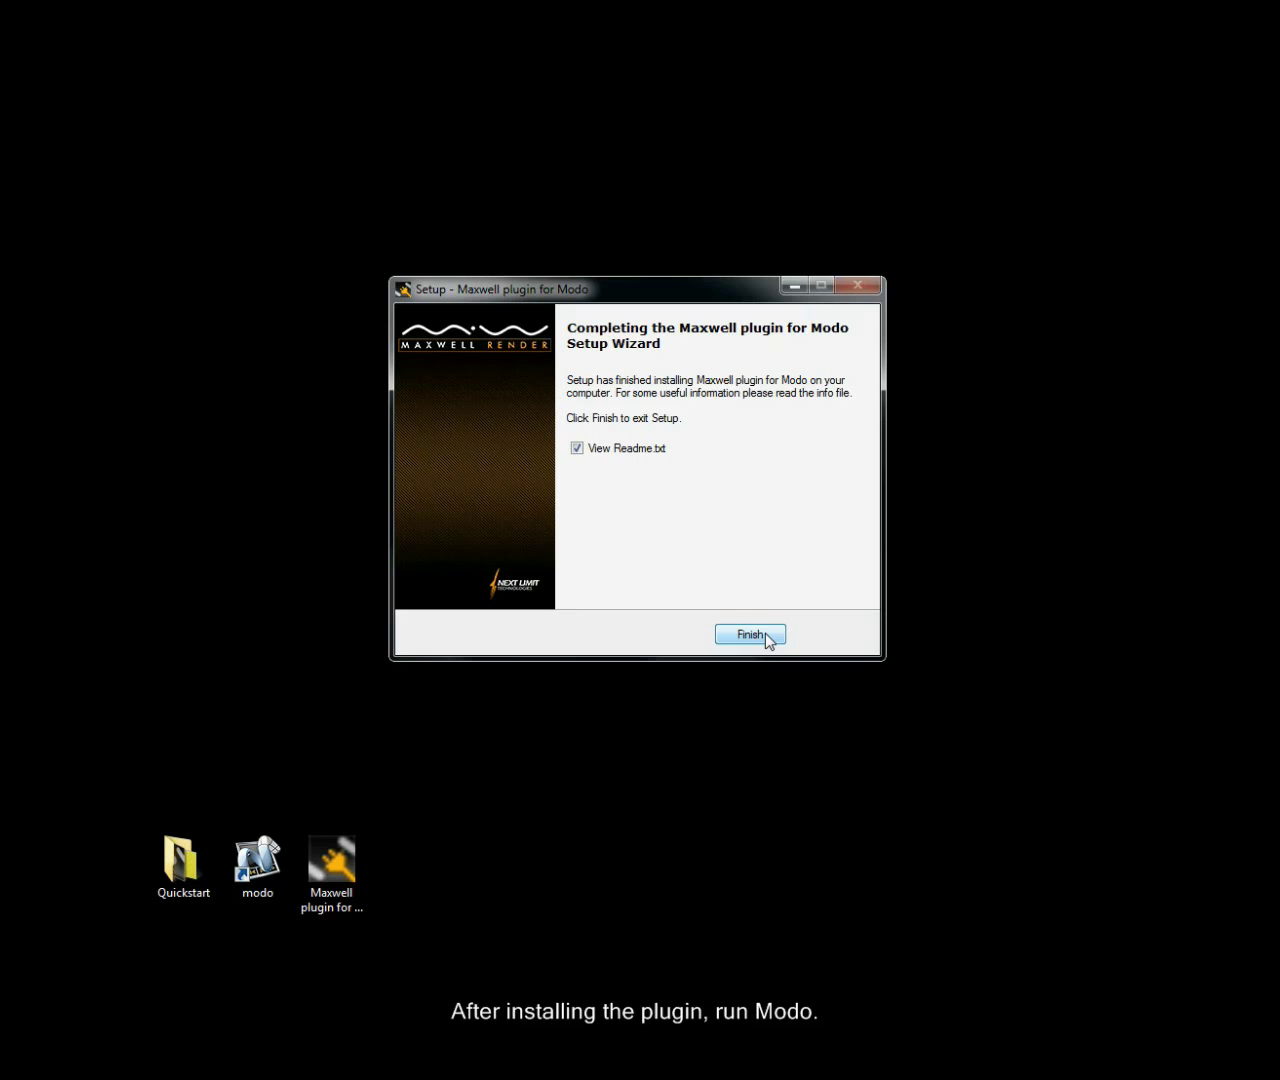
pyautogui.click(577, 448)
# Step: Finish the installer, launch Modo, and nudge the Maxwell Render panel slightly upward
pyautogui.click(750, 634)
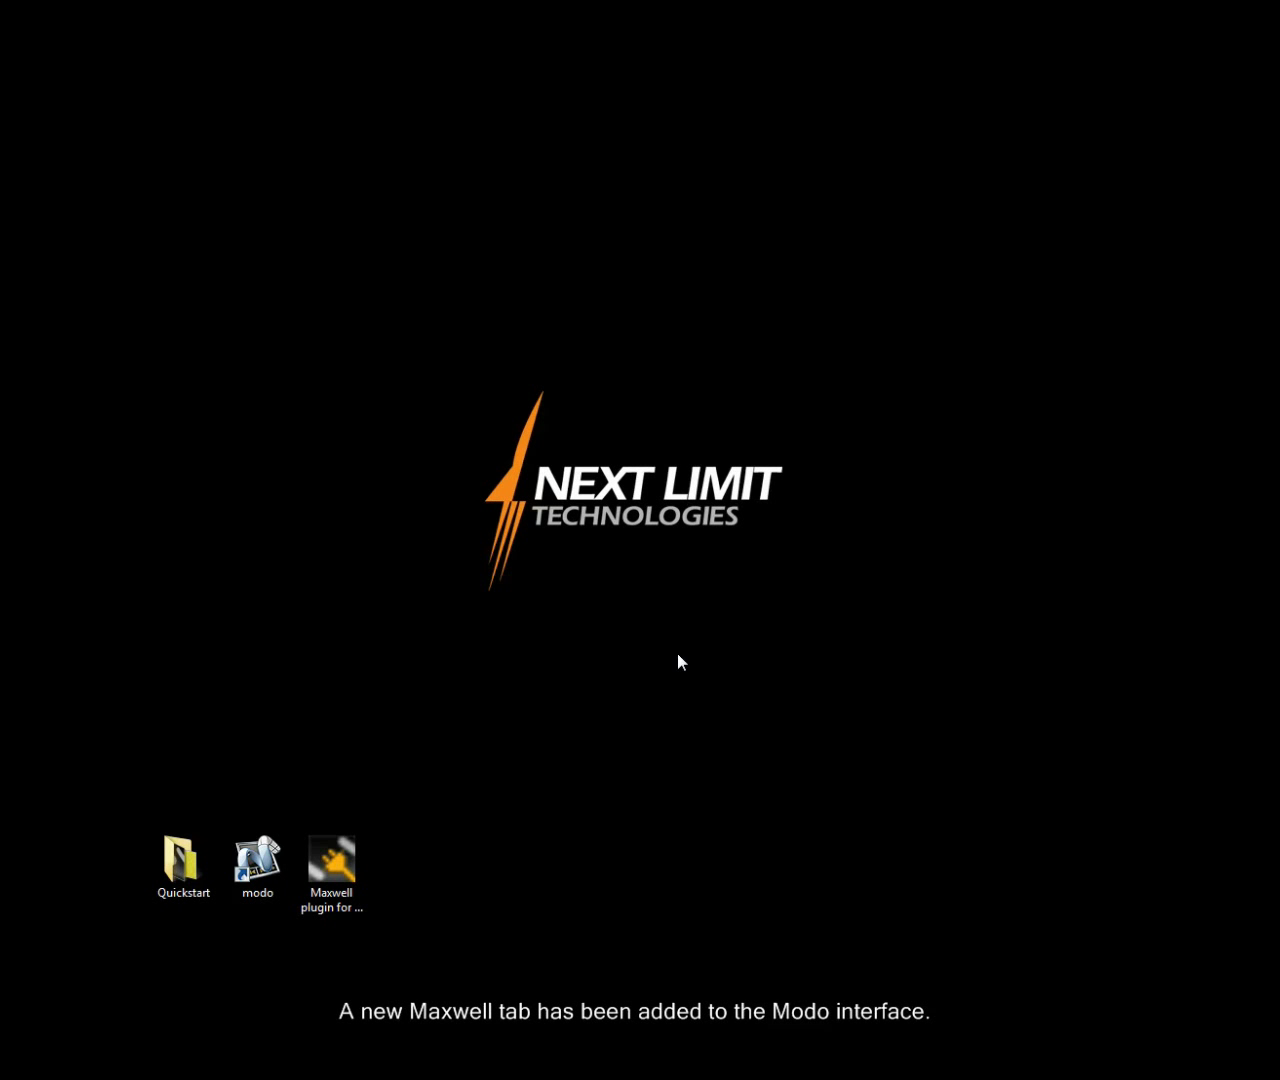
pyautogui.doubleClick(262, 860)
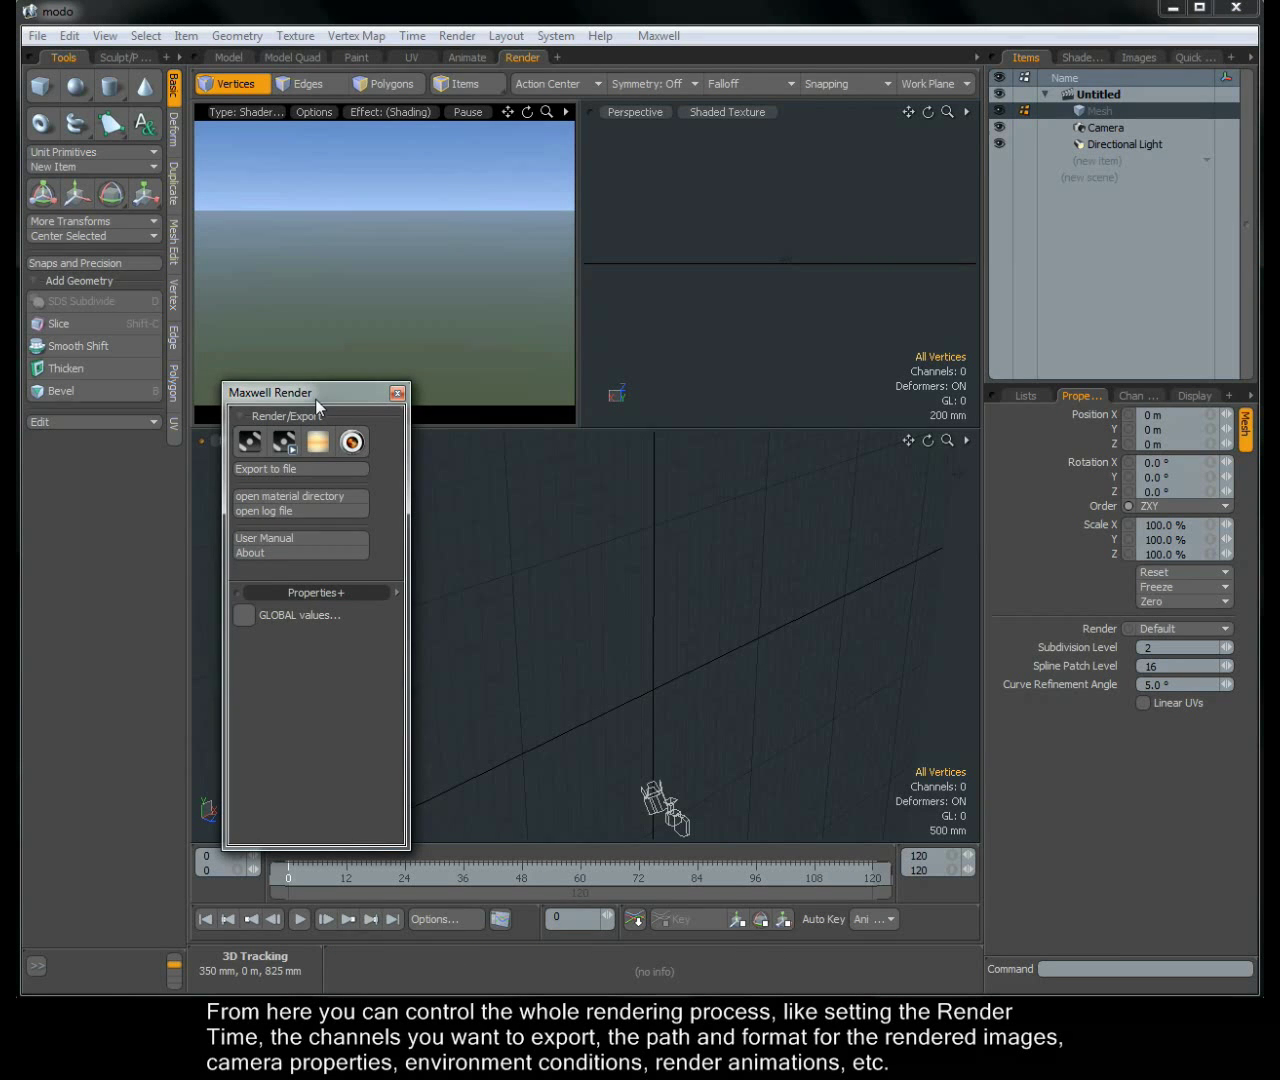
pyautogui.moveTo(316, 401); pyautogui.dragTo(350, 334)
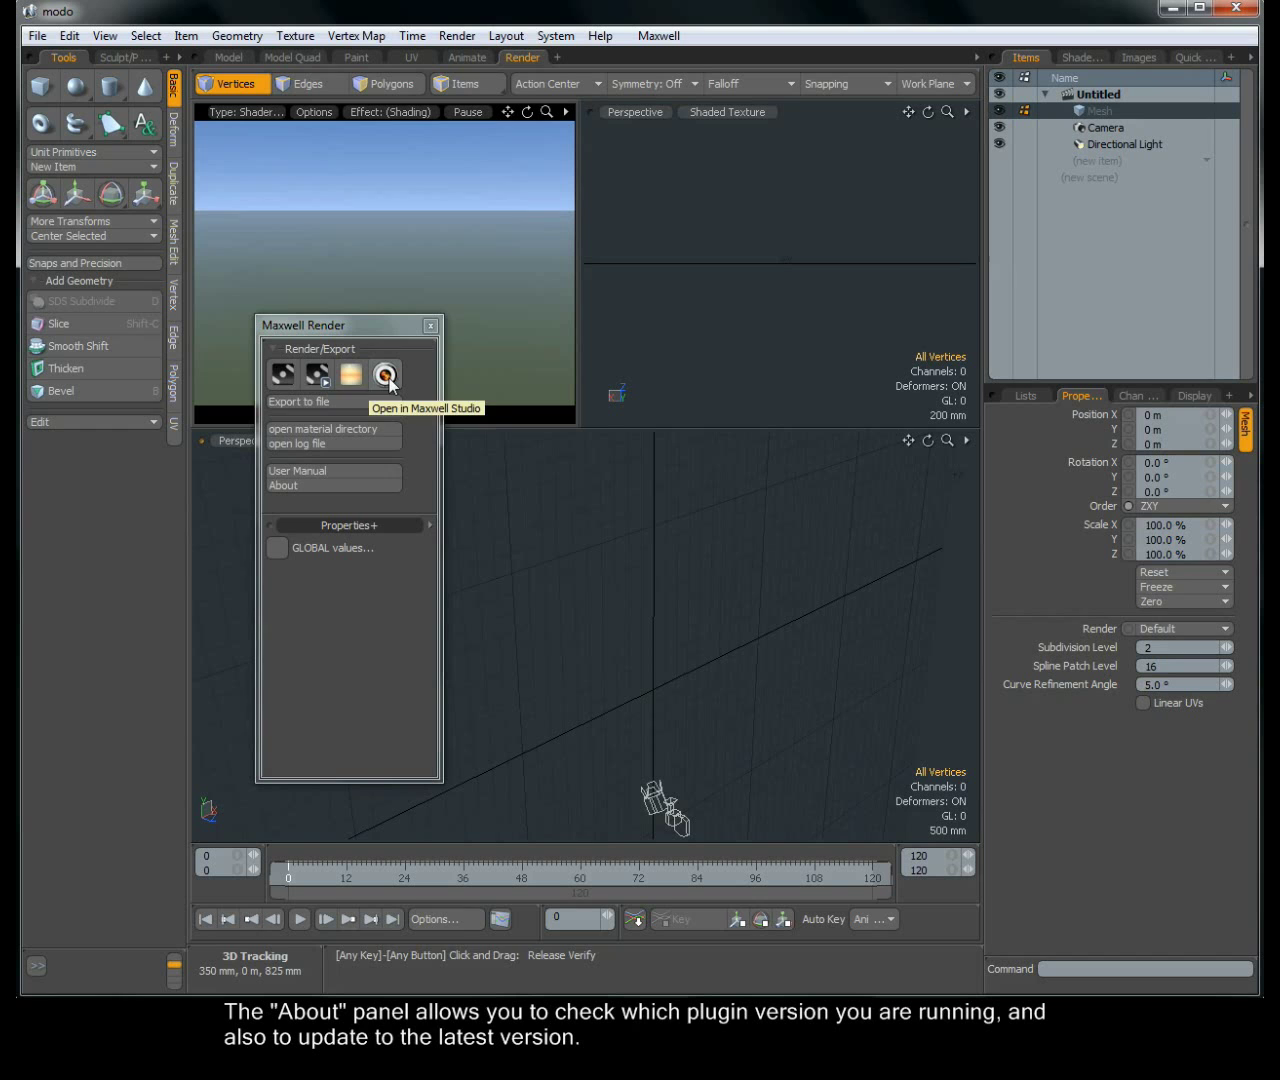
pyautogui.click(287, 486)
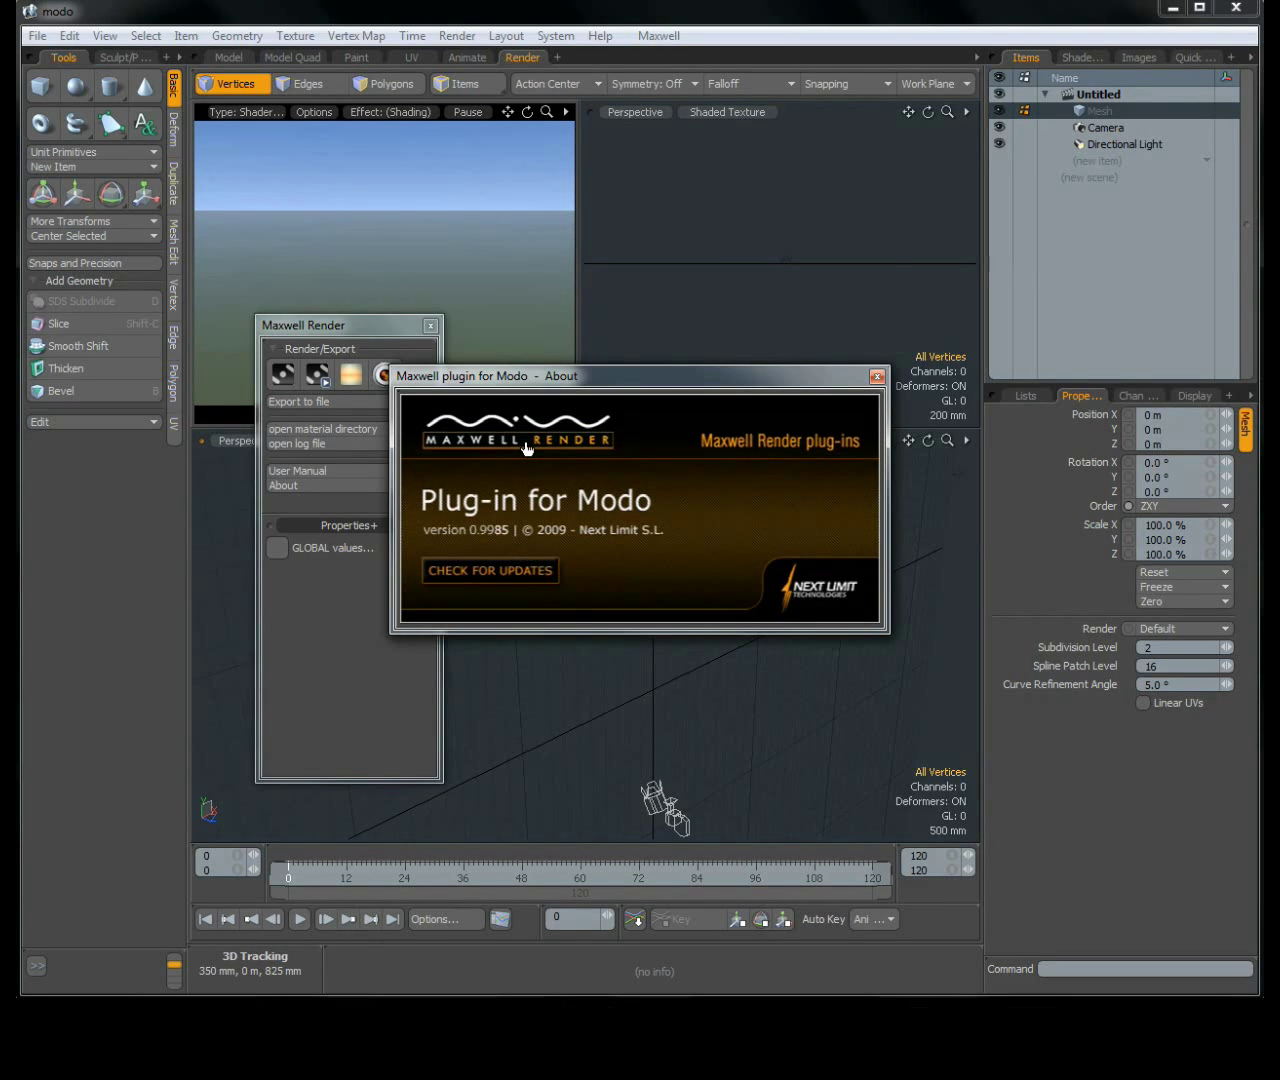
pyautogui.click(877, 376)
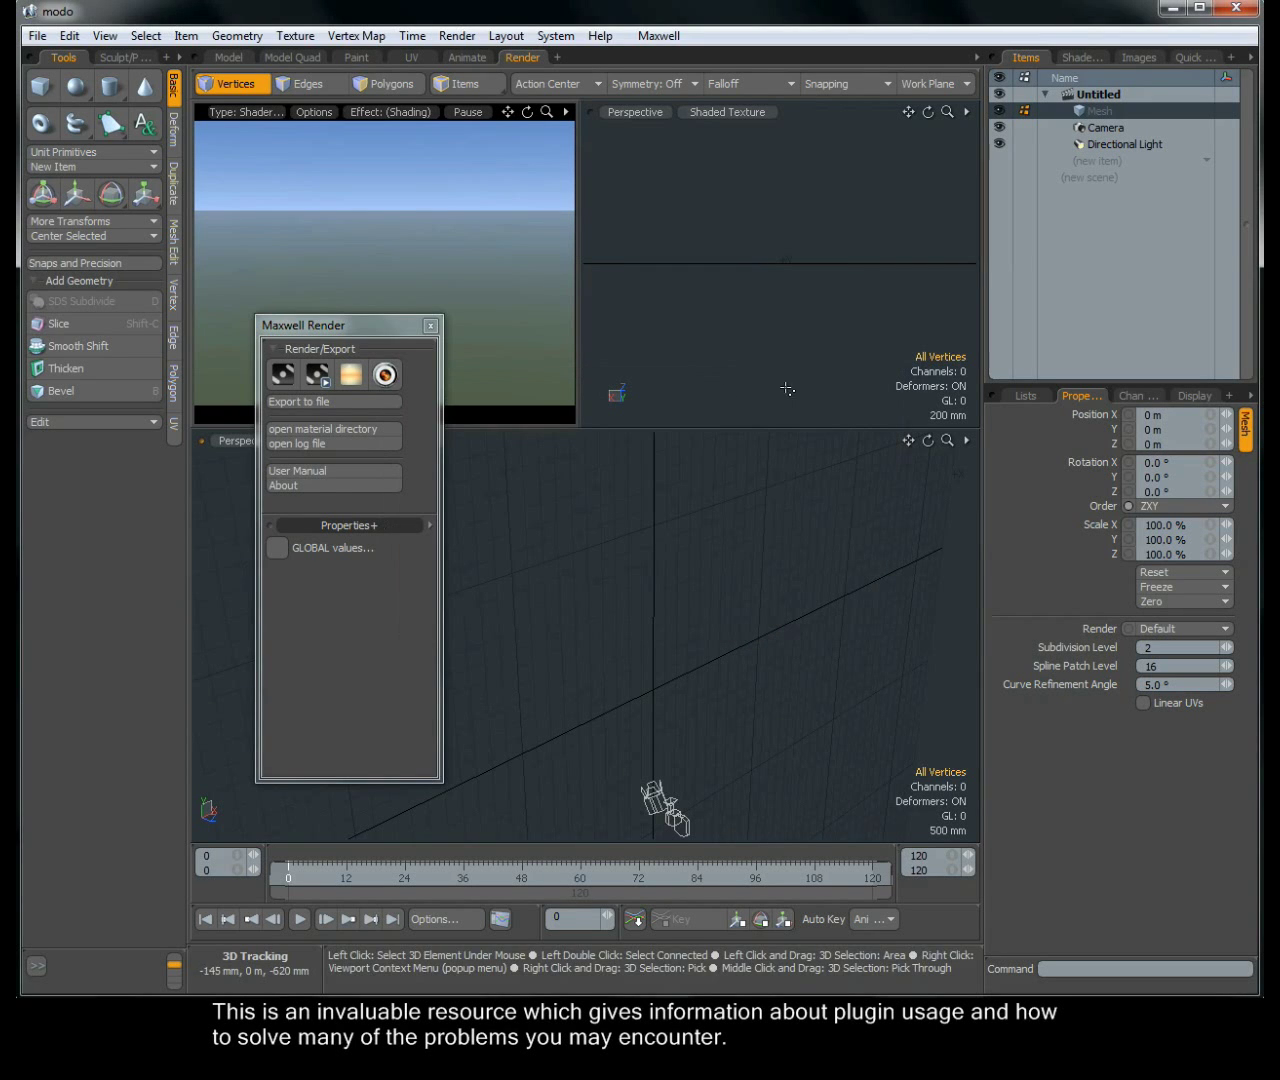
# Step: Open the plugin's User Manual and page through Contents, Introduction, Installation and interface pages to Render/Export
pyautogui.click(305, 472)
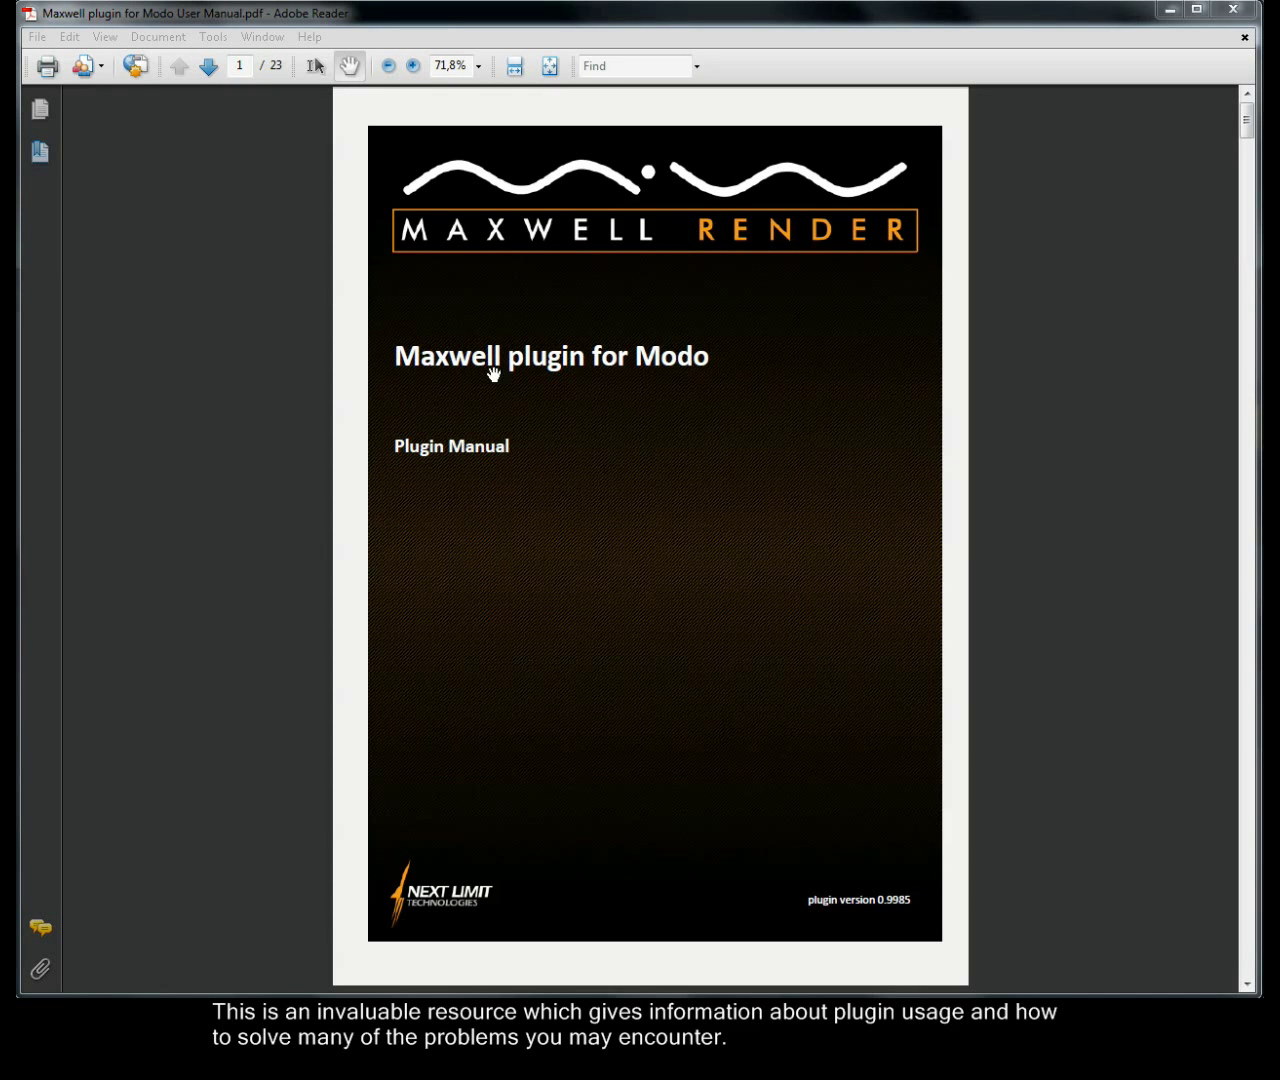
pyautogui.click(209, 70)
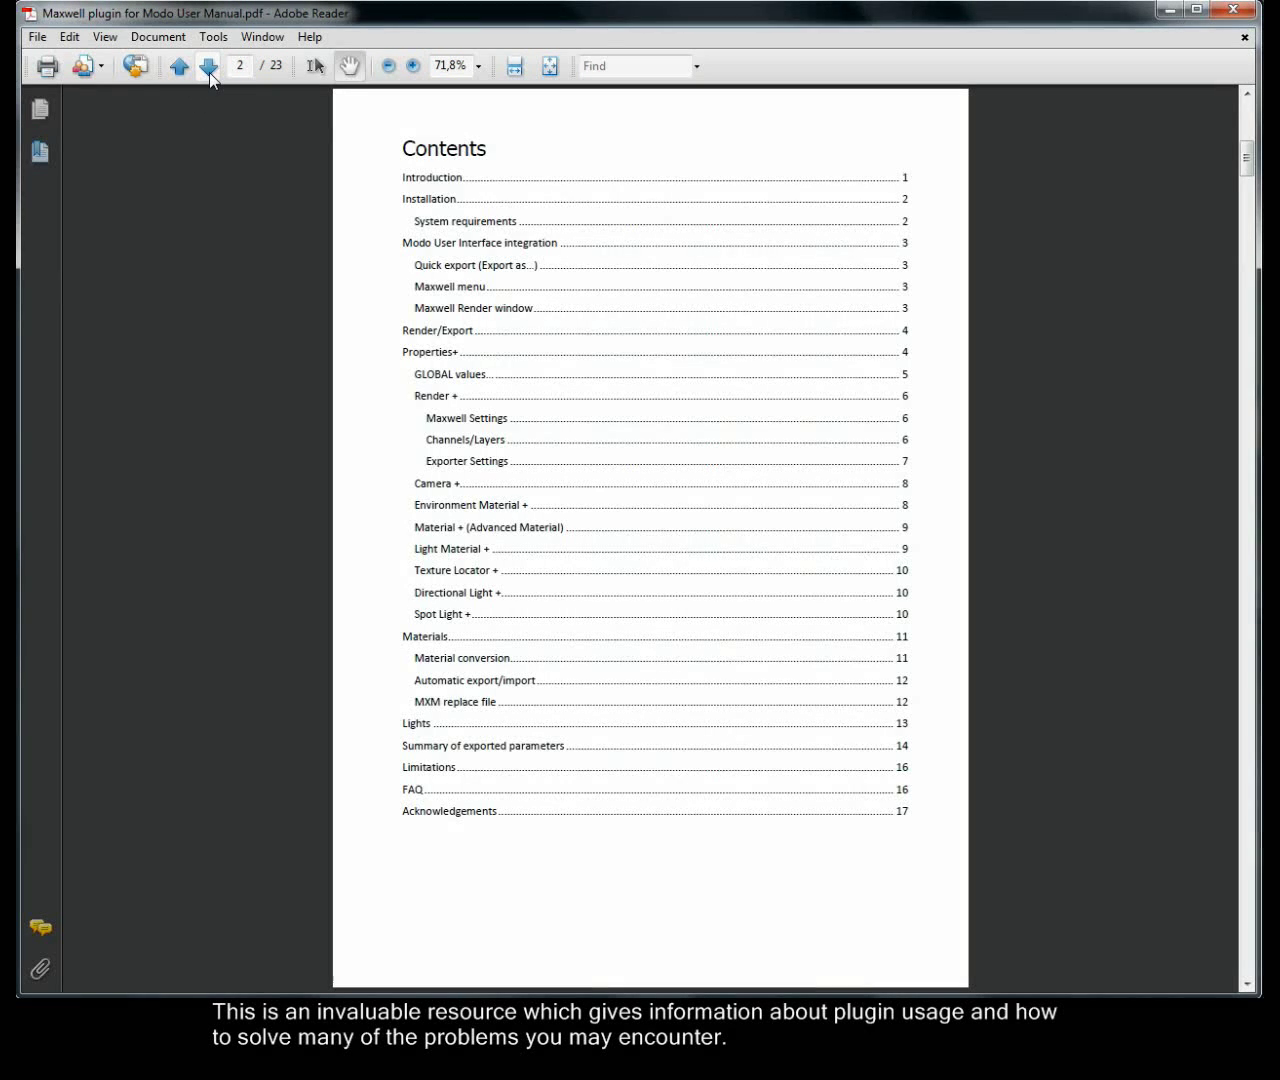
pyautogui.click(209, 67)
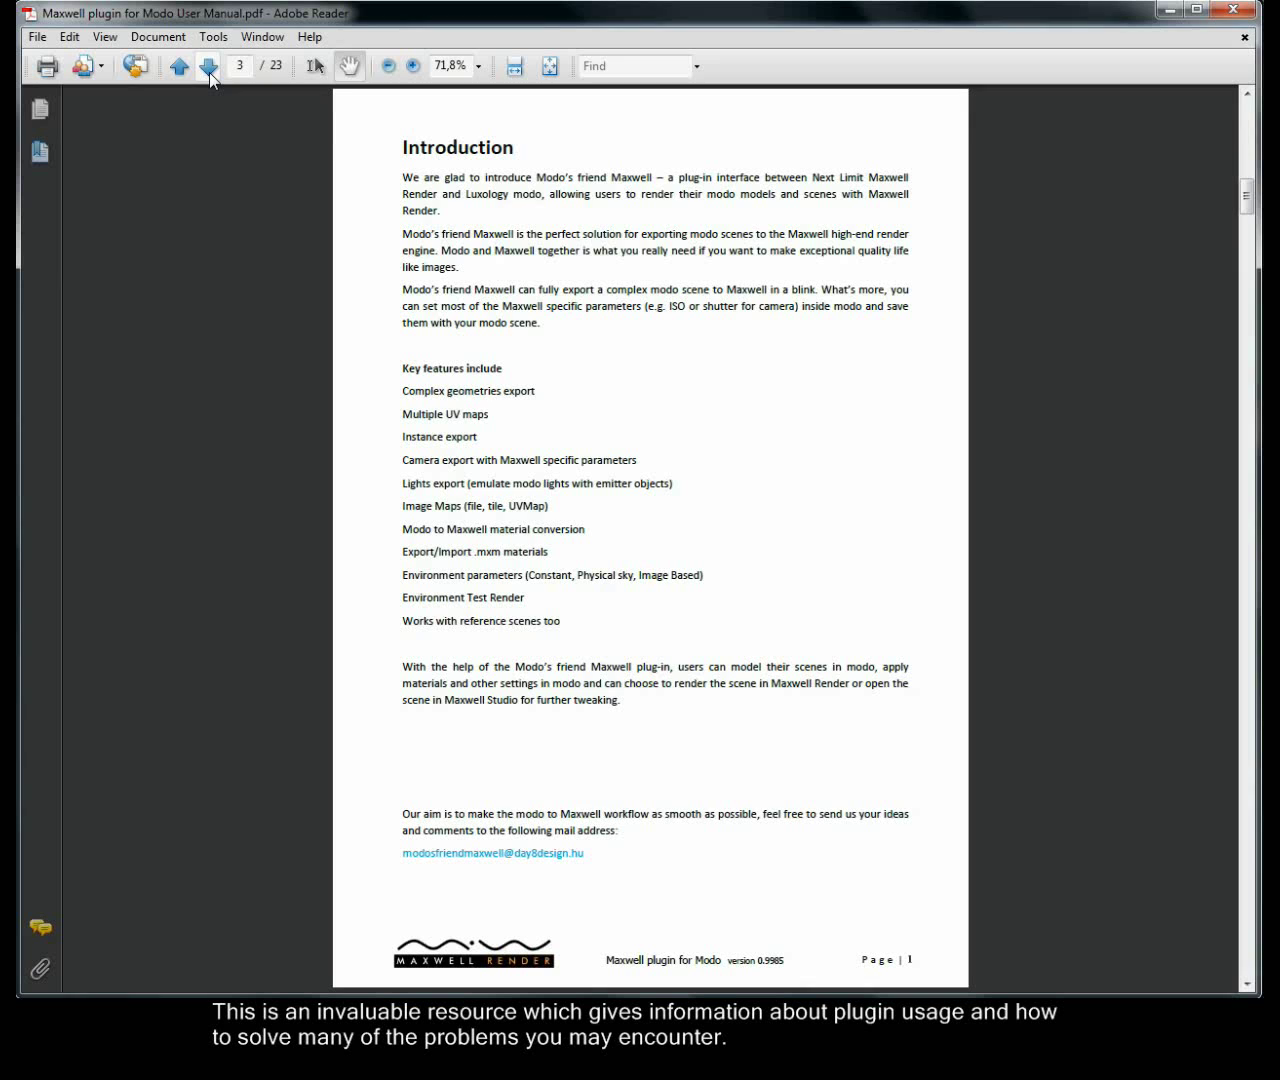
pyautogui.click(209, 70)
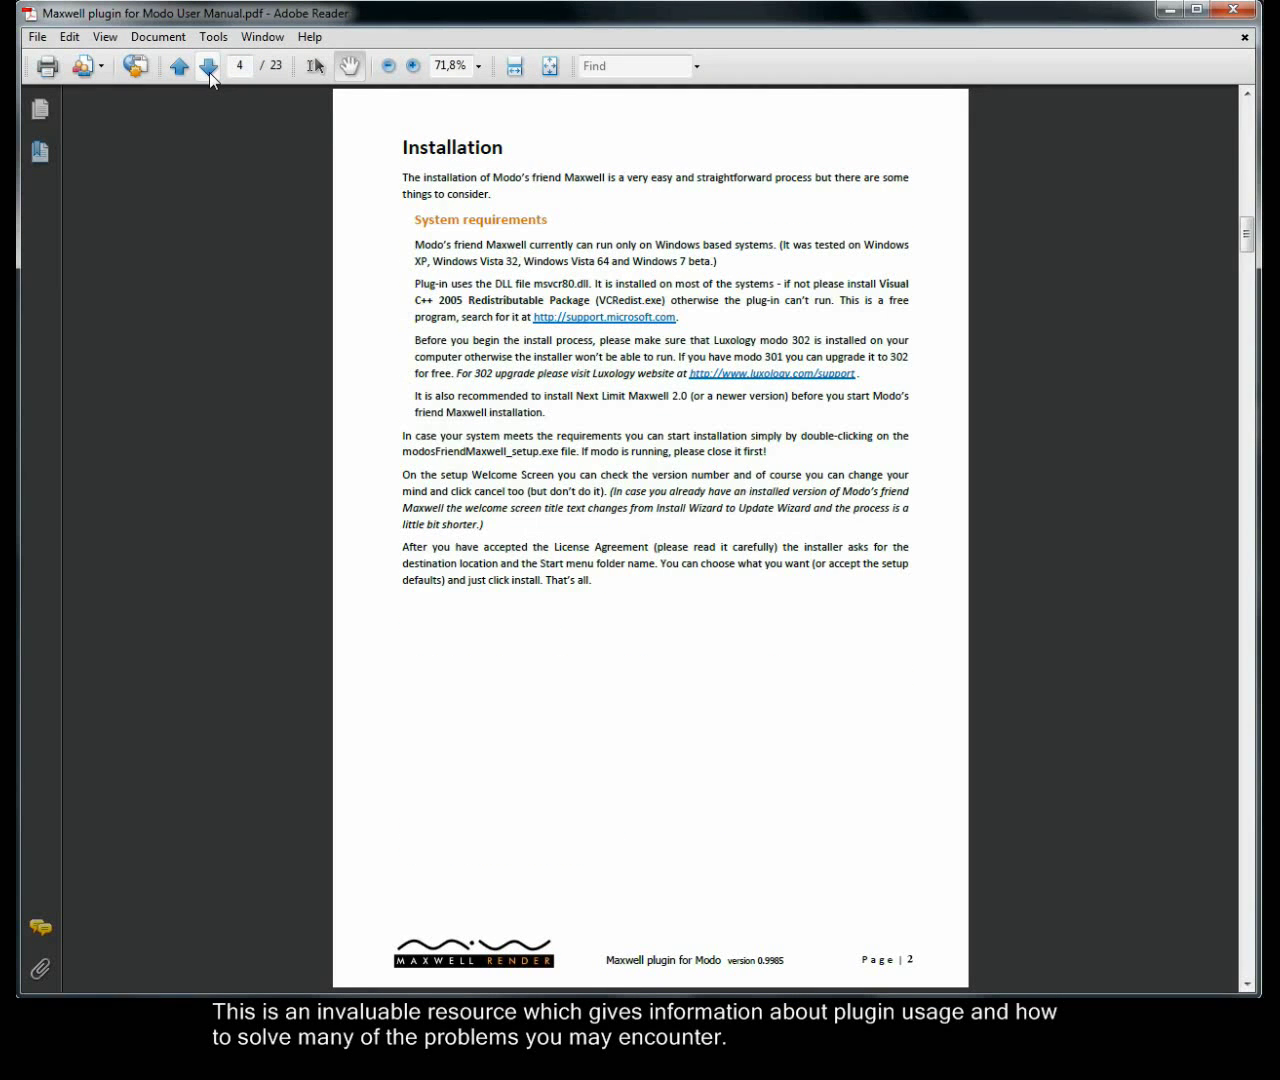
pyautogui.click(209, 70)
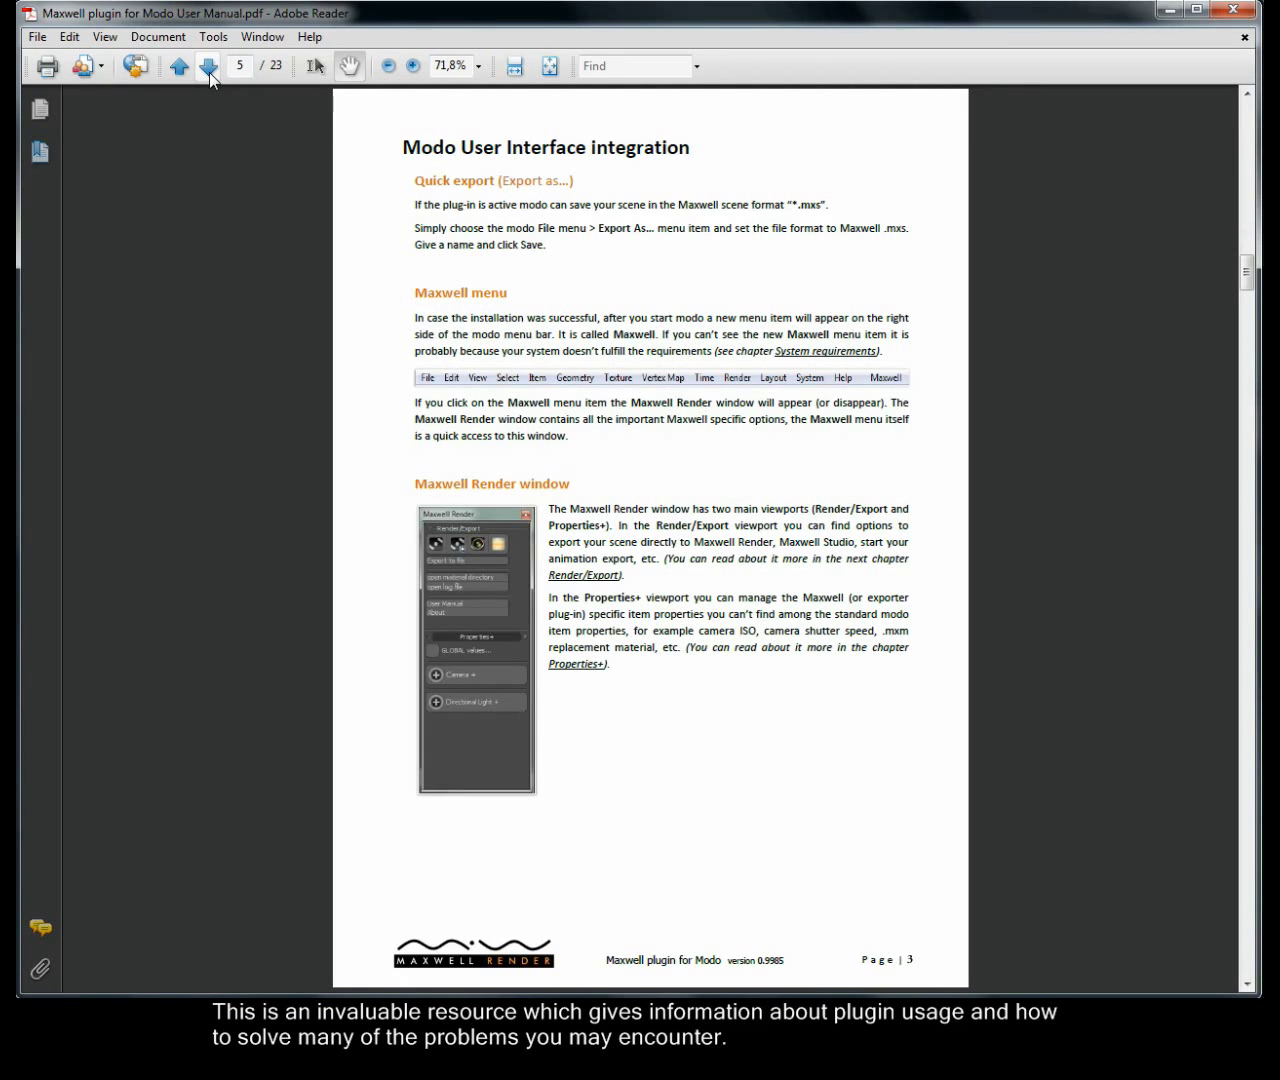
pyautogui.click(209, 70)
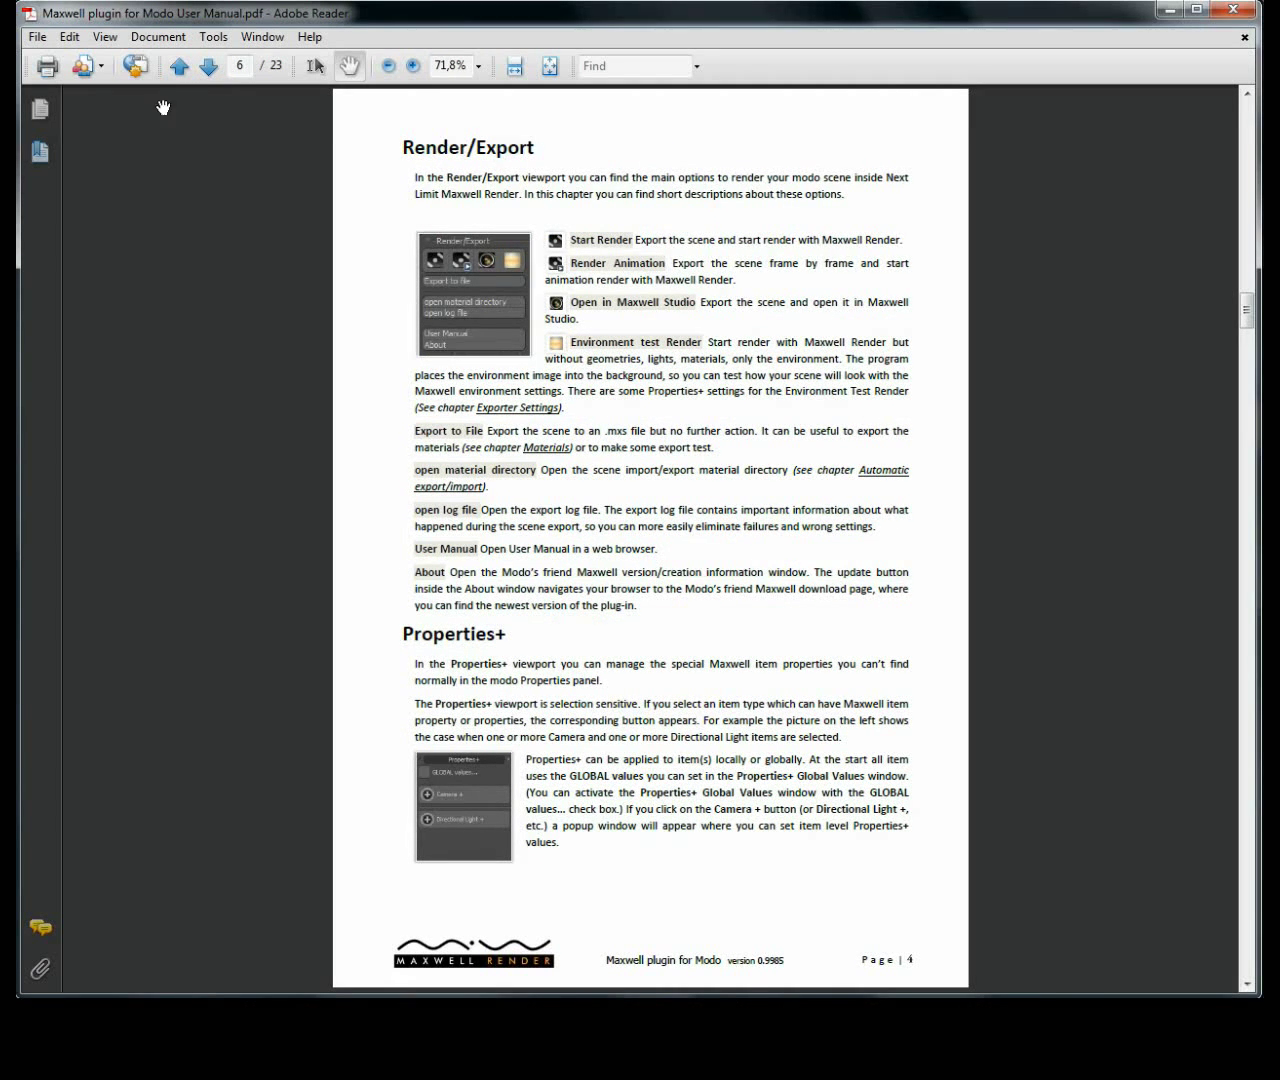
# Step: Jump via bookmarks to Materials > Automatic export/import, read it, then close Adobe Reader
pyautogui.click(41, 153)
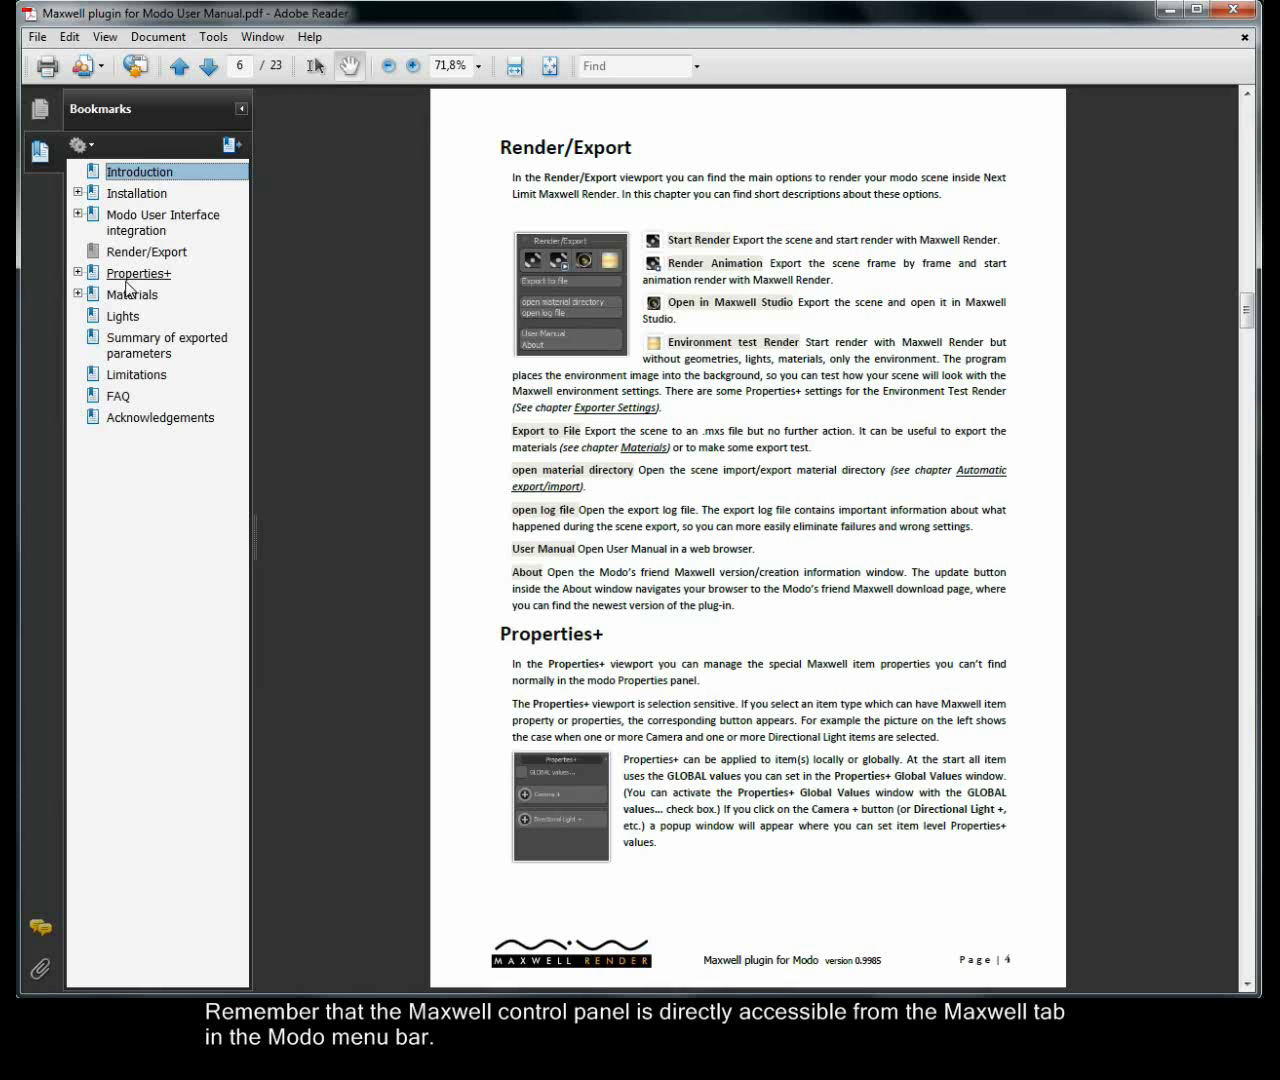
pyautogui.click(78, 294)
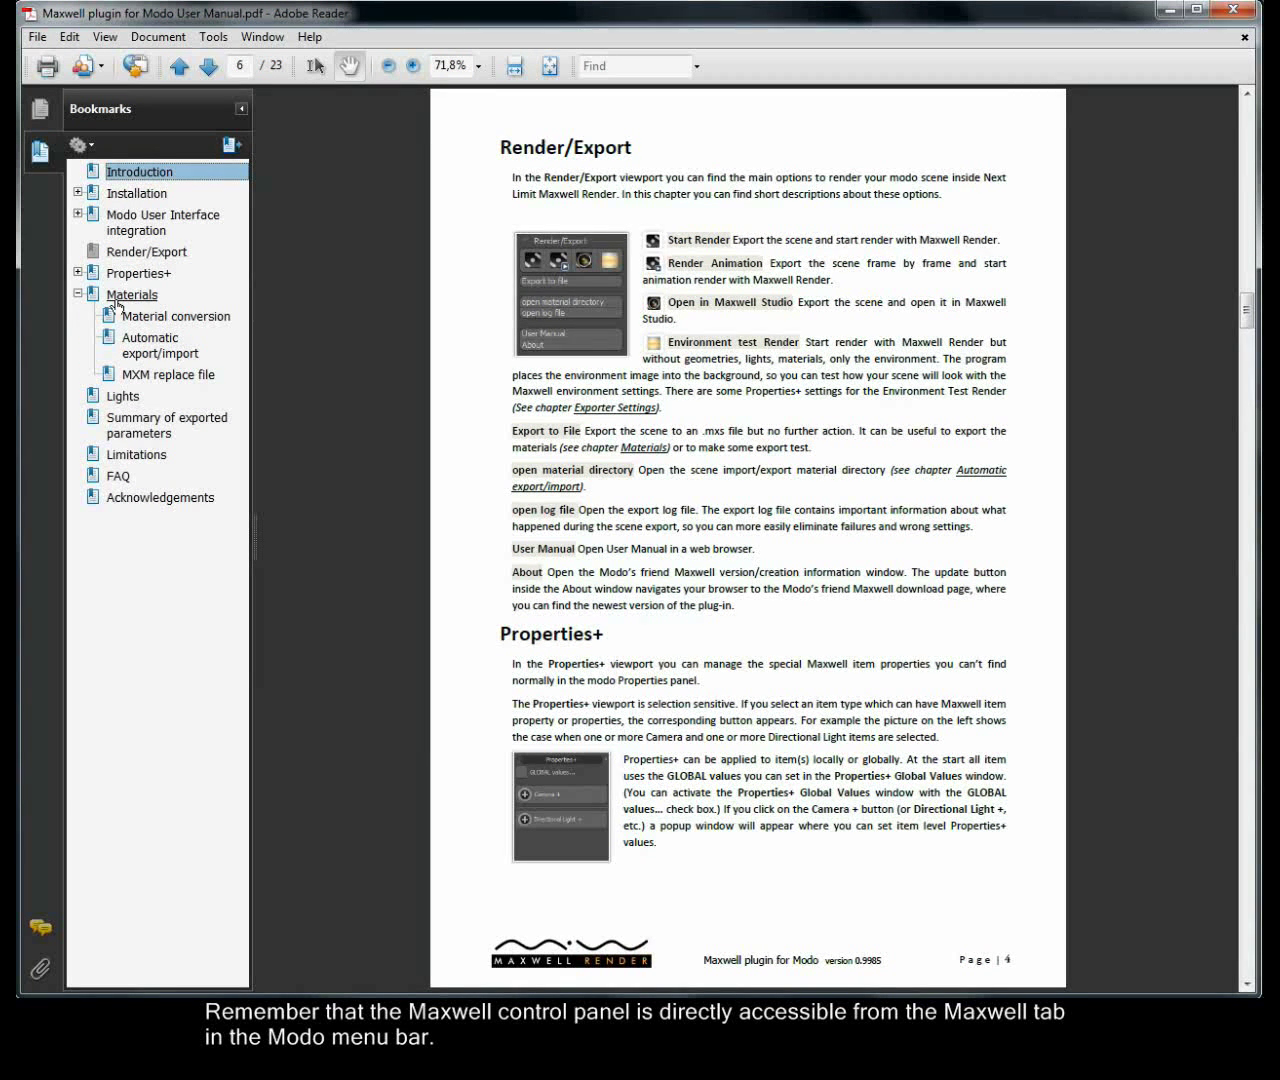
pyautogui.click(147, 346)
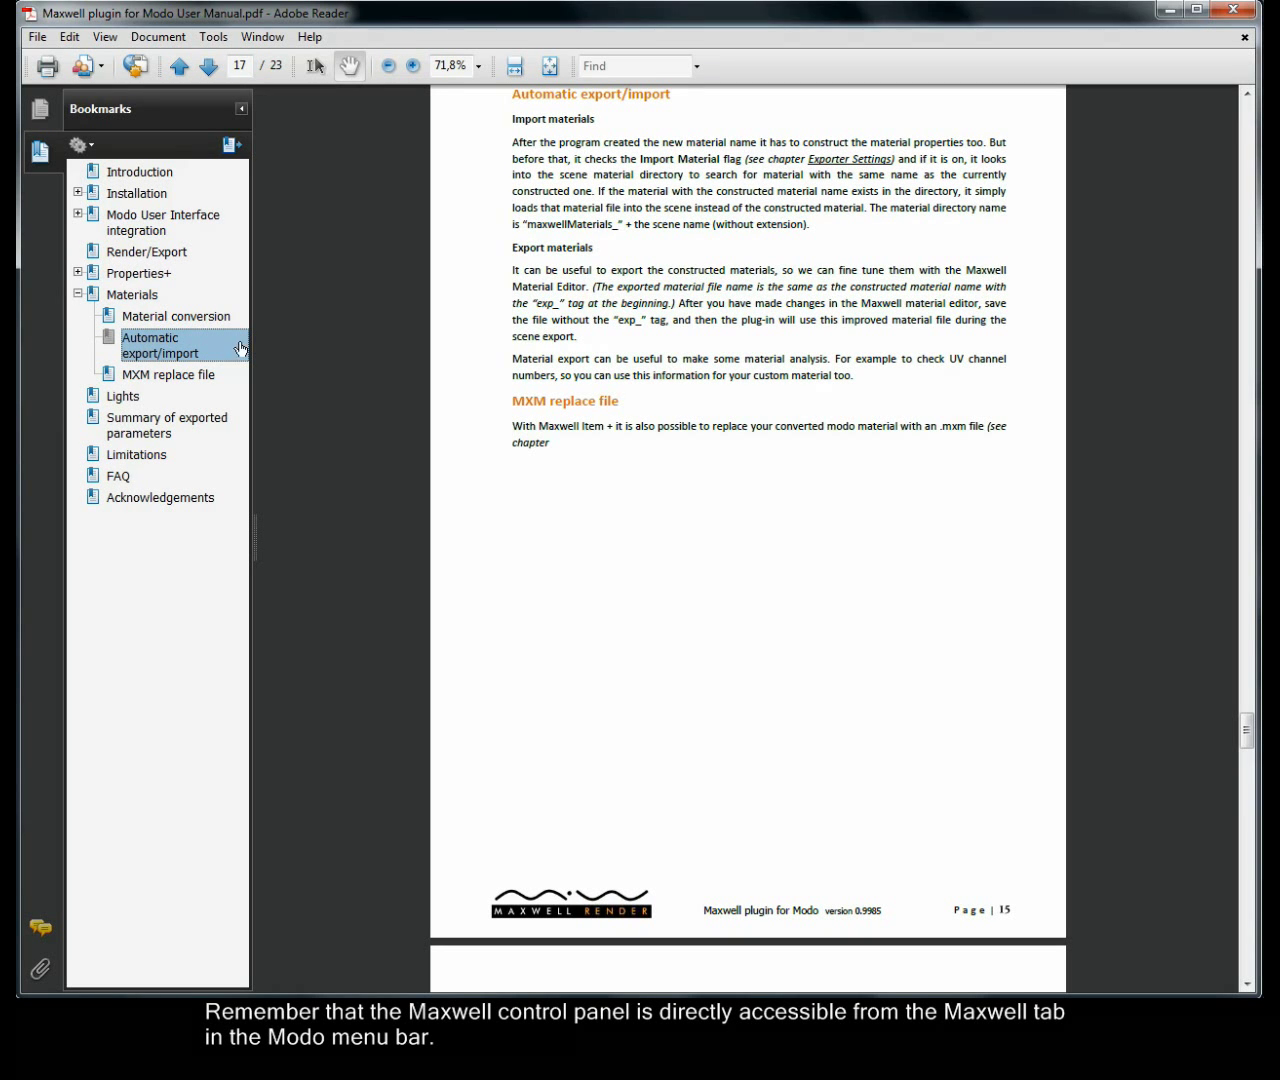
pyautogui.moveTo(1253, 745); pyautogui.dragTo(1254, 112)
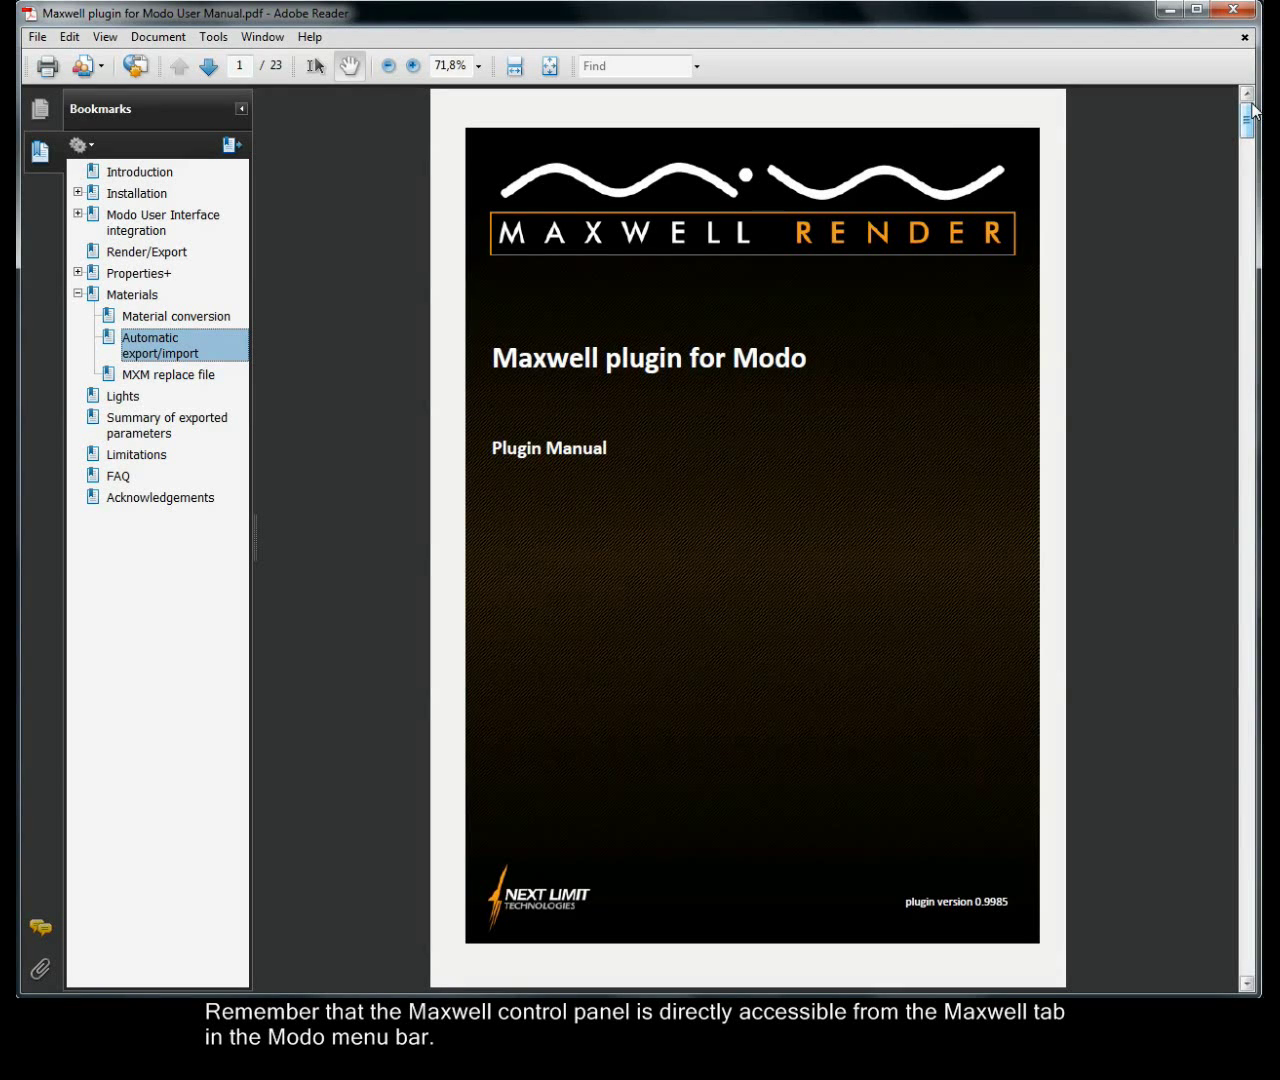
pyautogui.click(1233, 9)
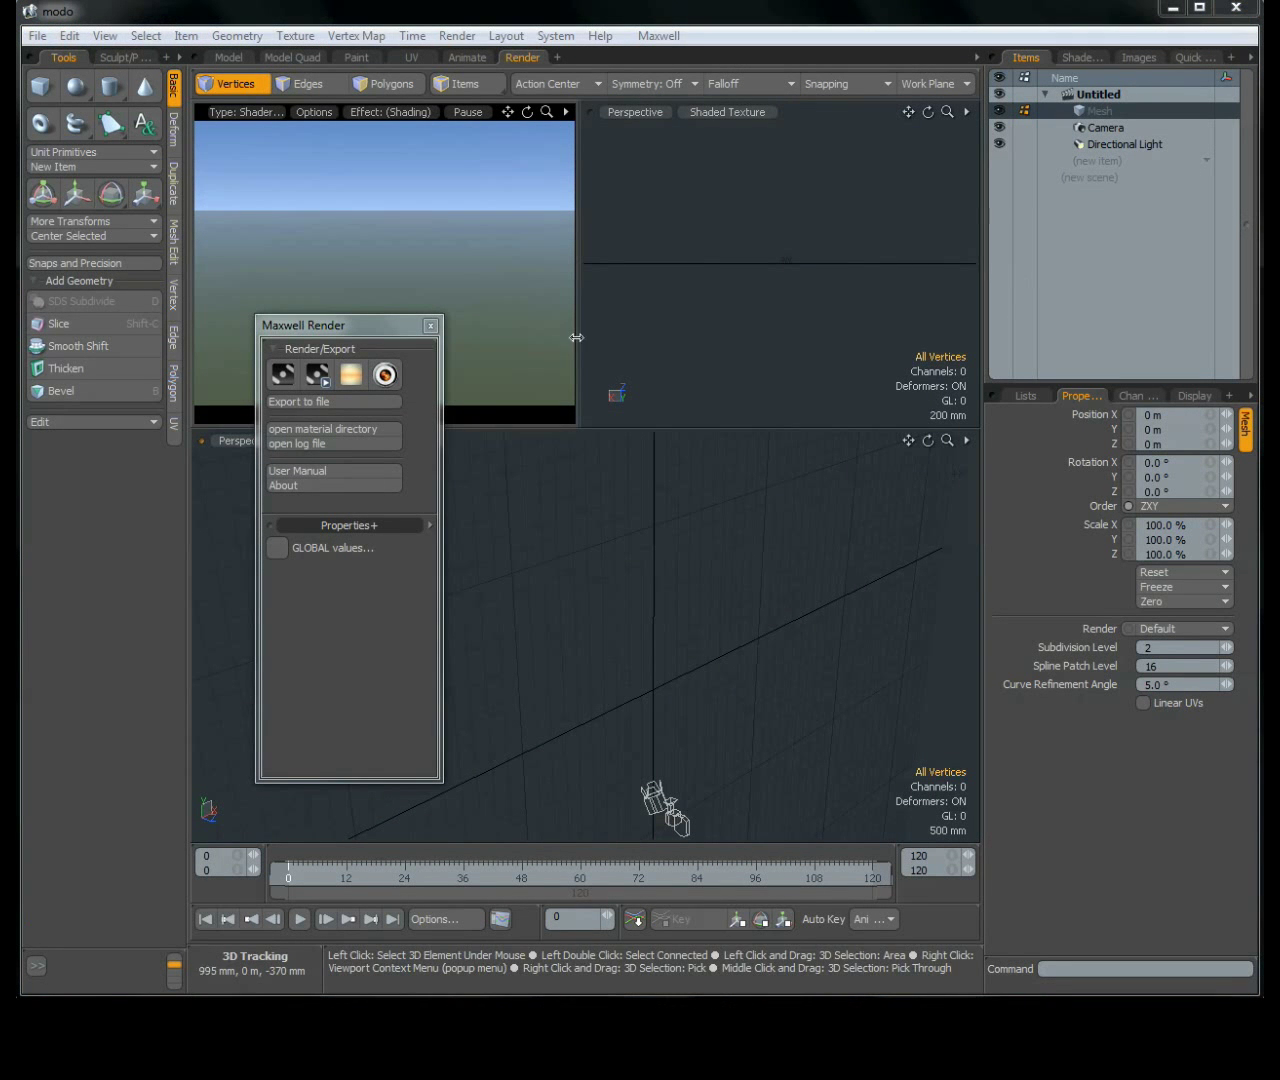
# Step: Close the Maxwell Render panel, toggle it a few times from the Maxwell menu, then quit Modo
pyautogui.click(429, 327)
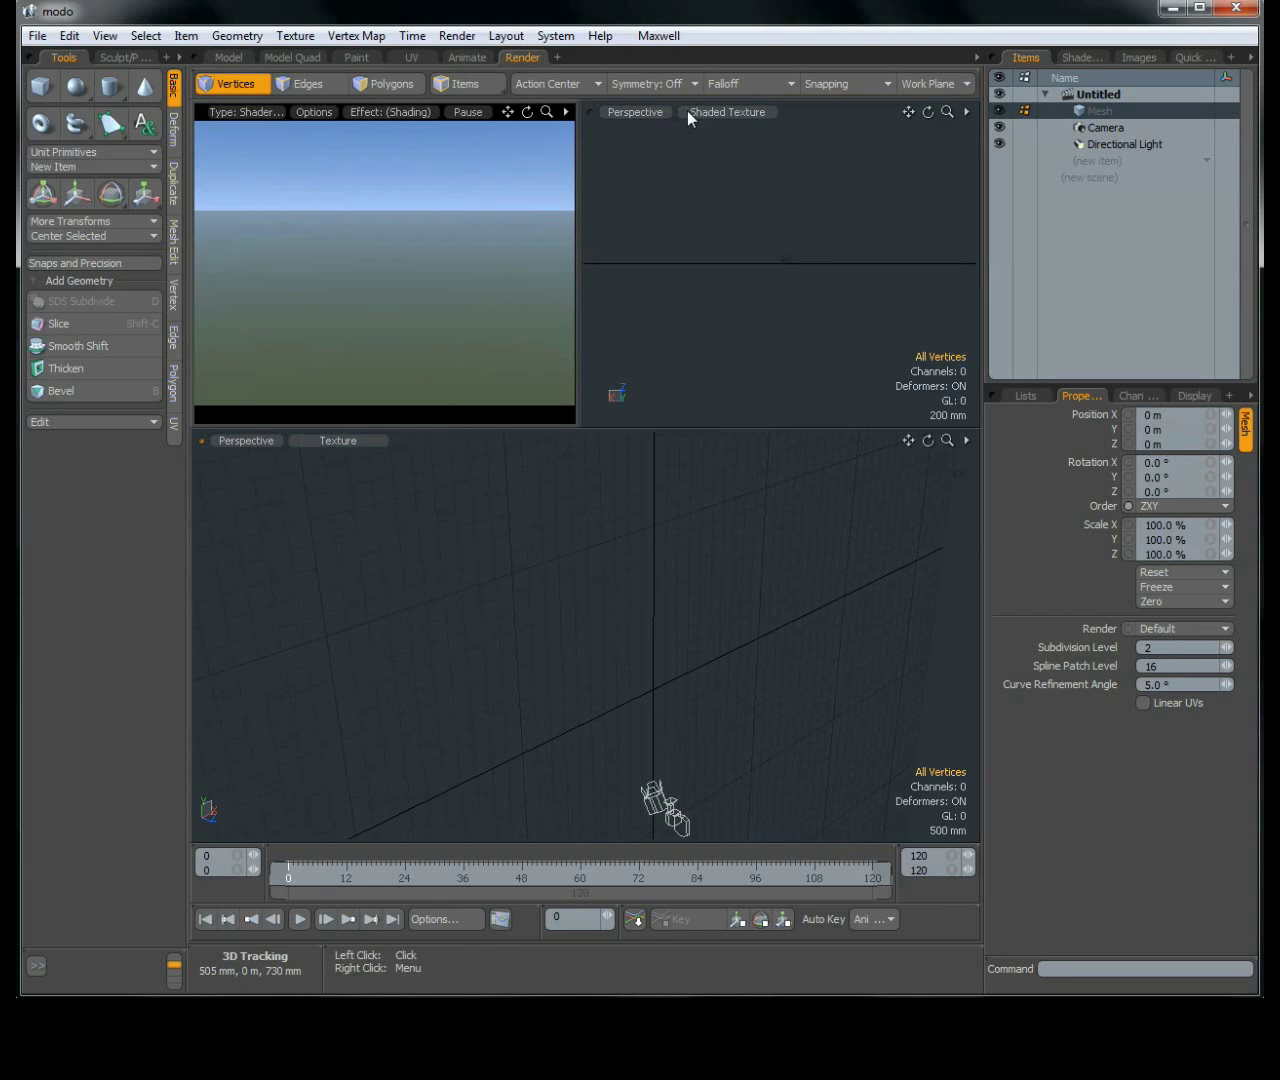
pyautogui.click(659, 40)
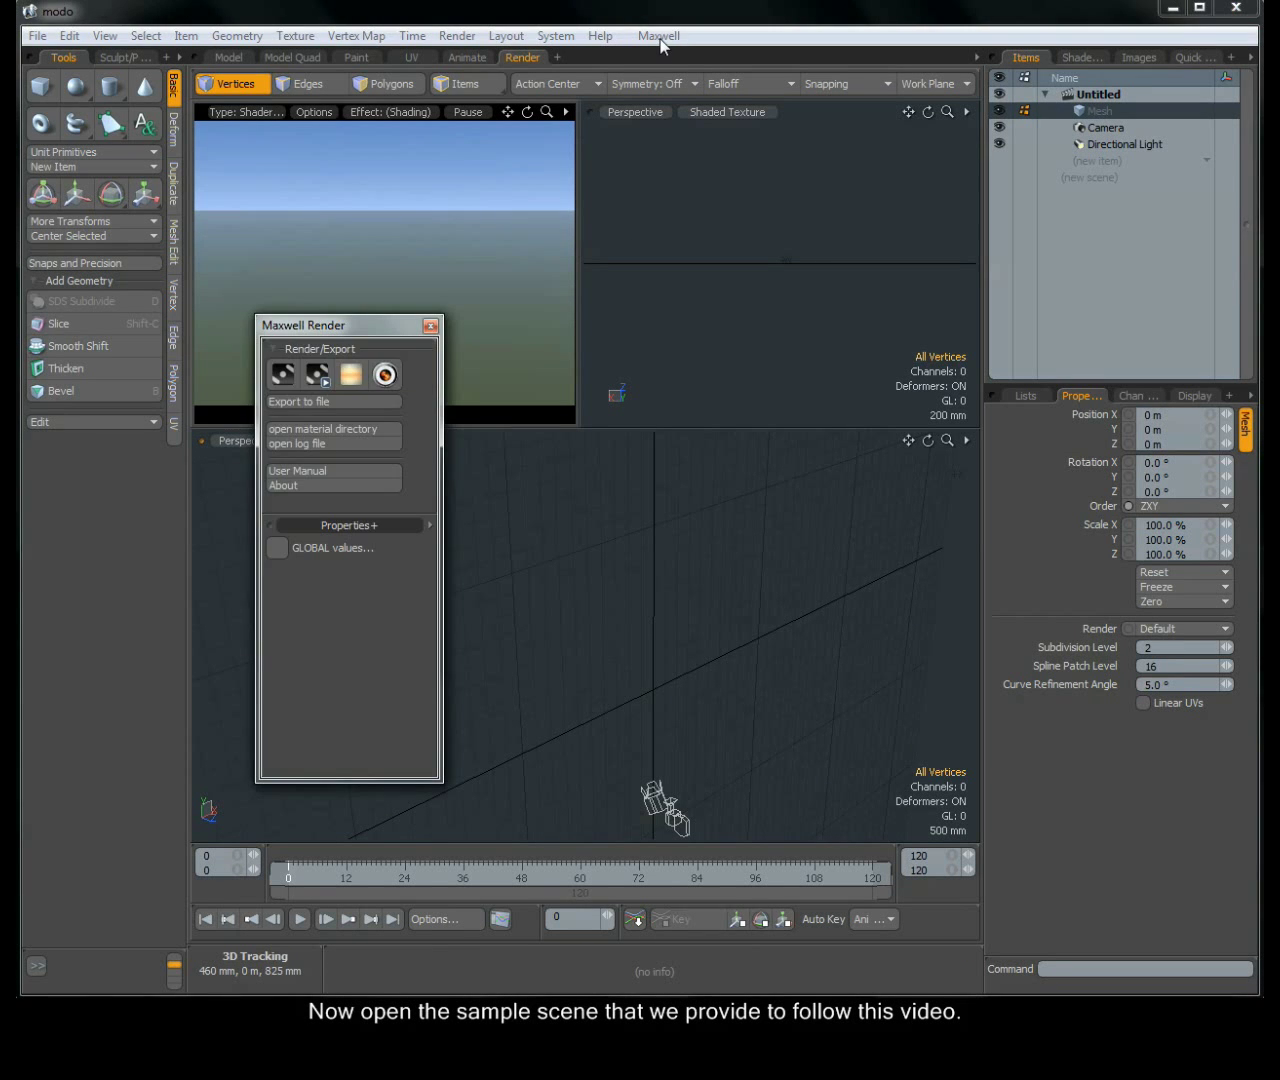
pyautogui.click(660, 42)
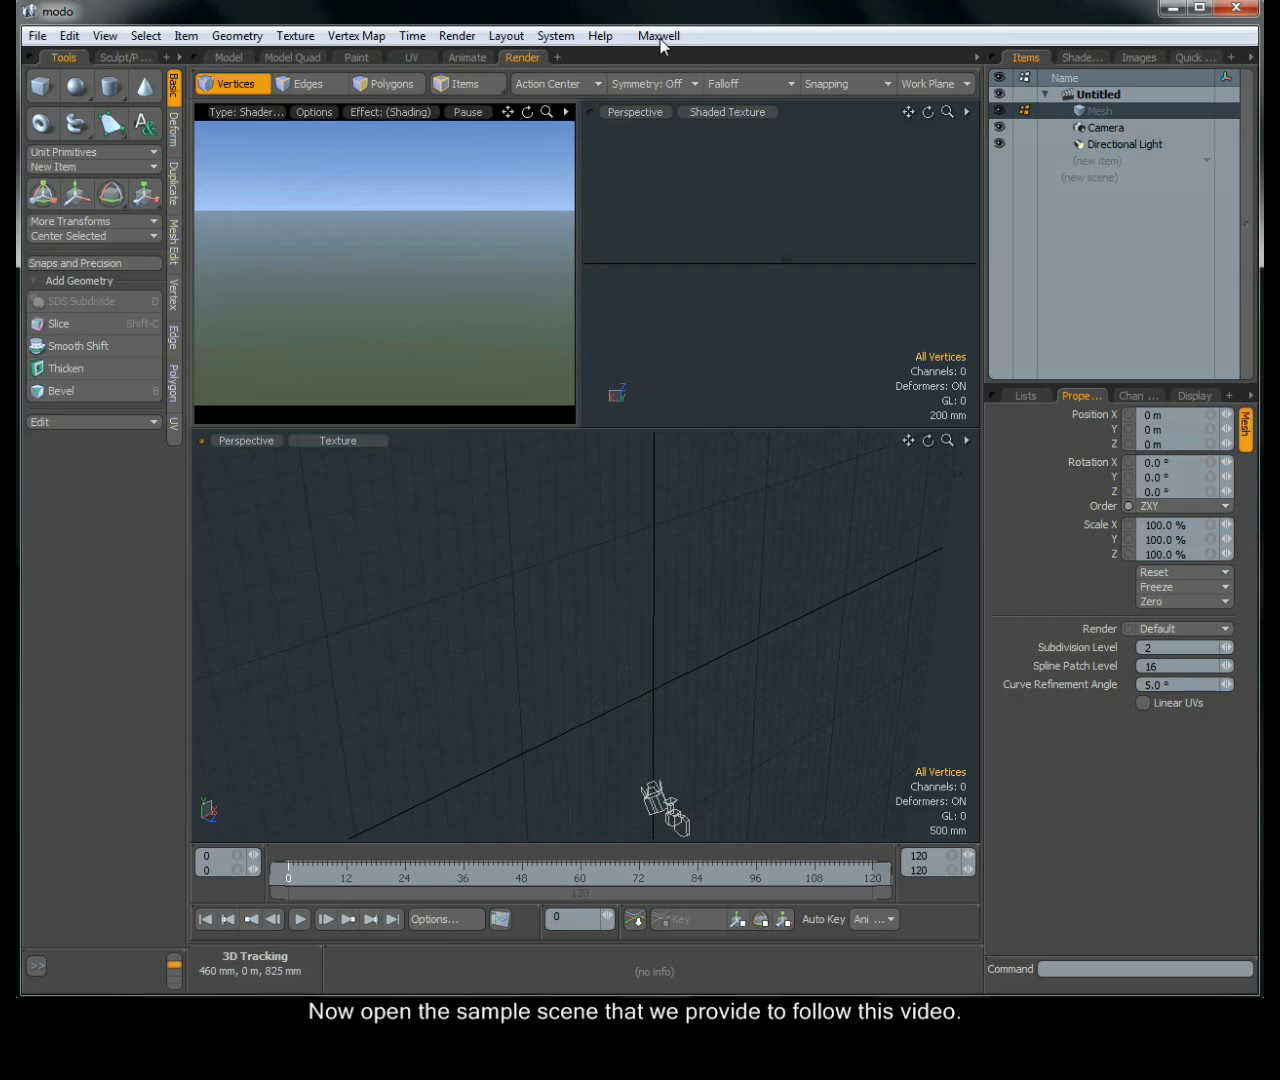
pyautogui.click(660, 40)
pyautogui.click(660, 40)
pyautogui.click(1230, 10)
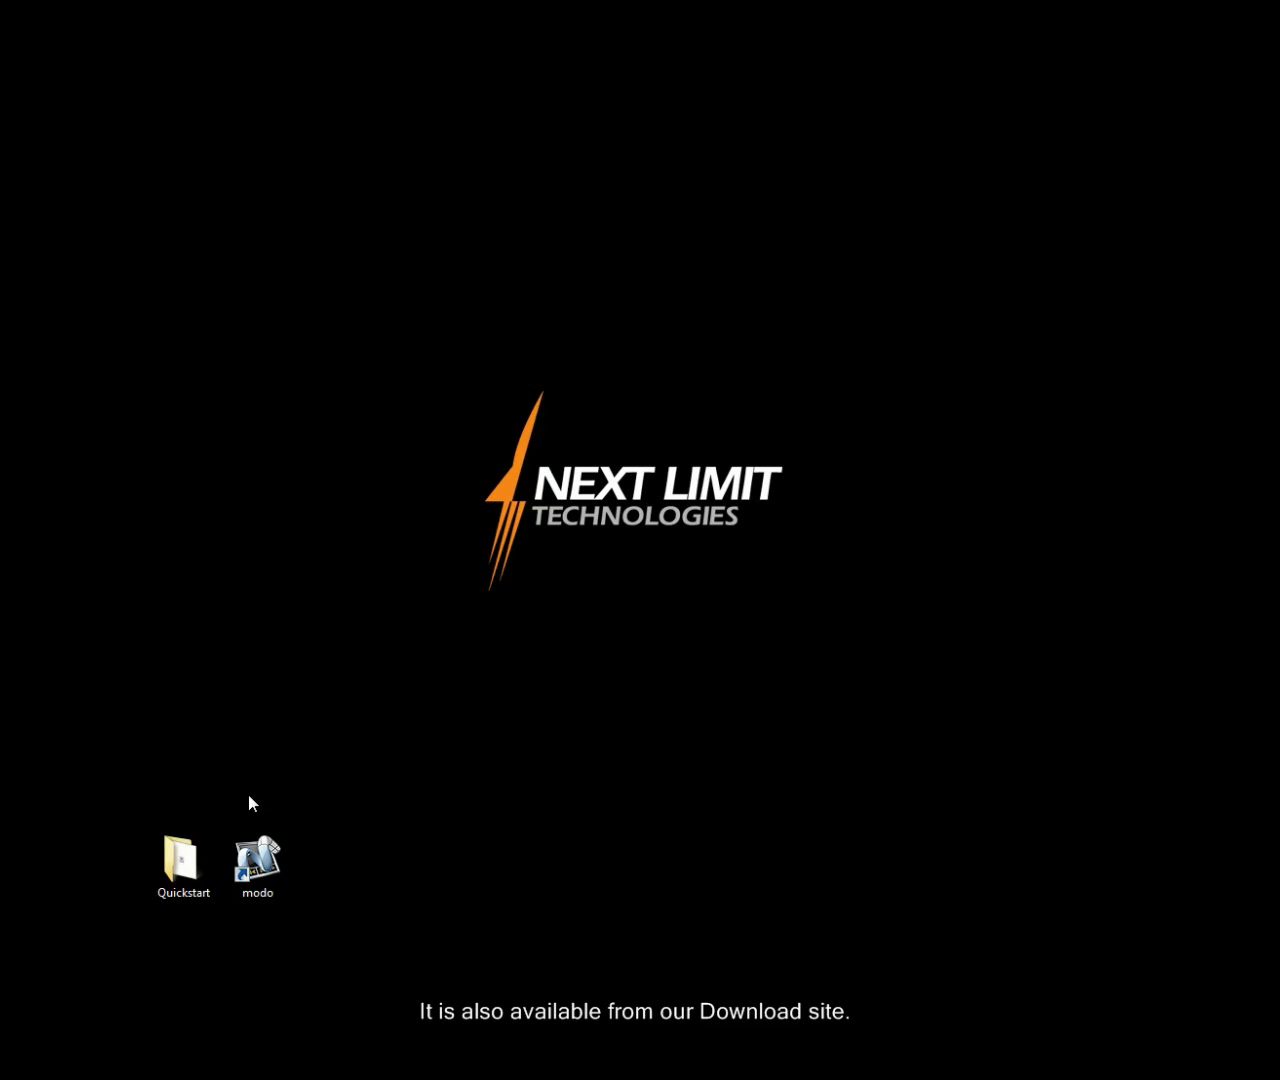
# Step: Open the Quickstart folder and drag the Quickstart_Raw scene file into Modo
pyautogui.doubleClick(178, 860)
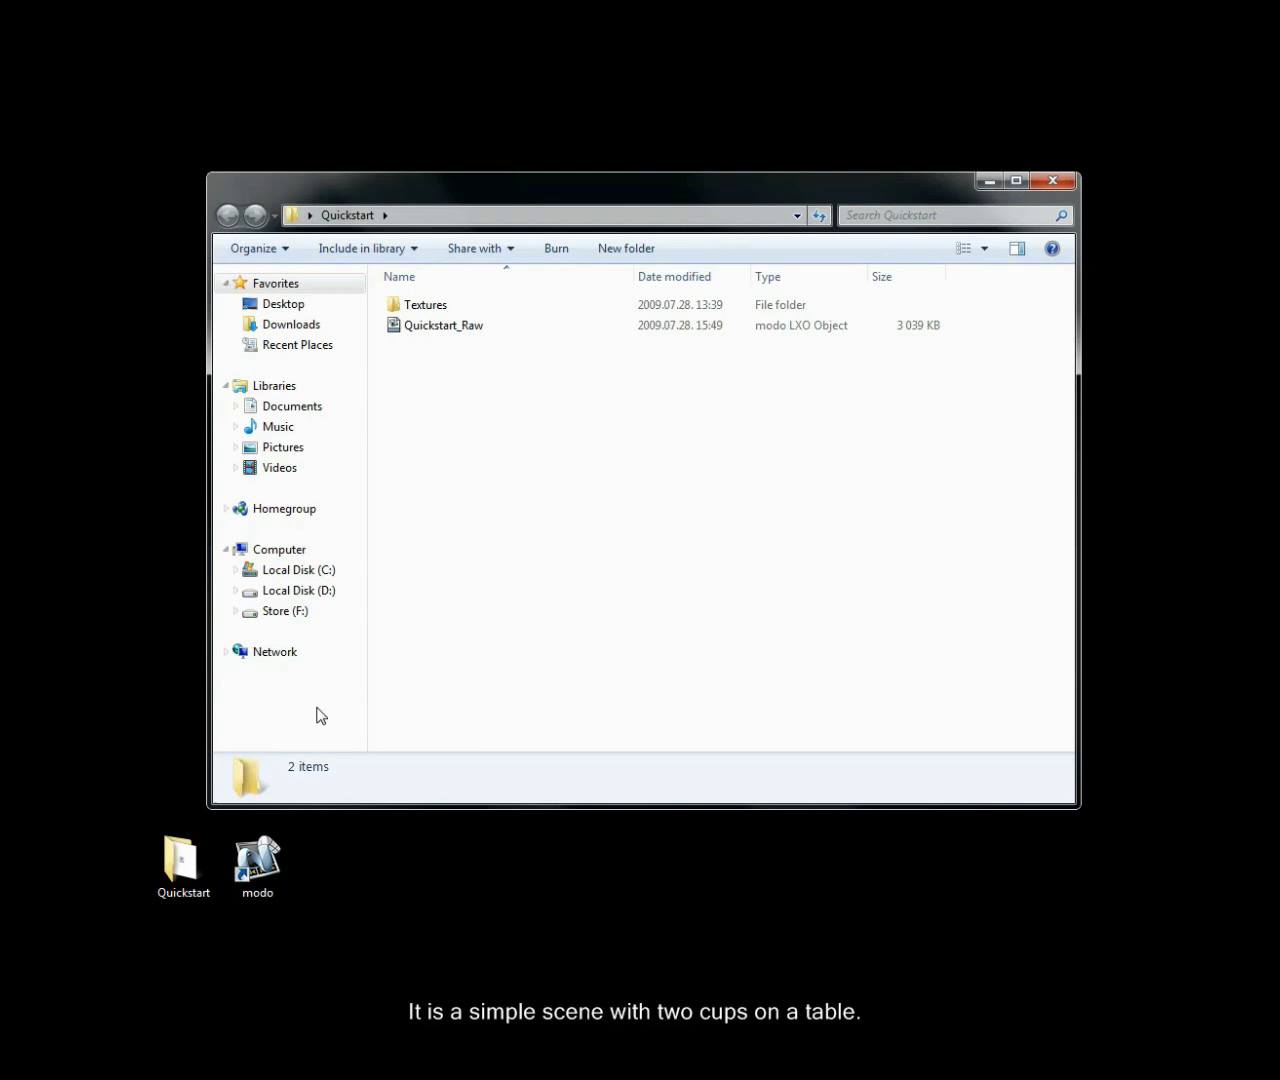
pyautogui.moveTo(425, 337); pyautogui.dragTo(241, 880)
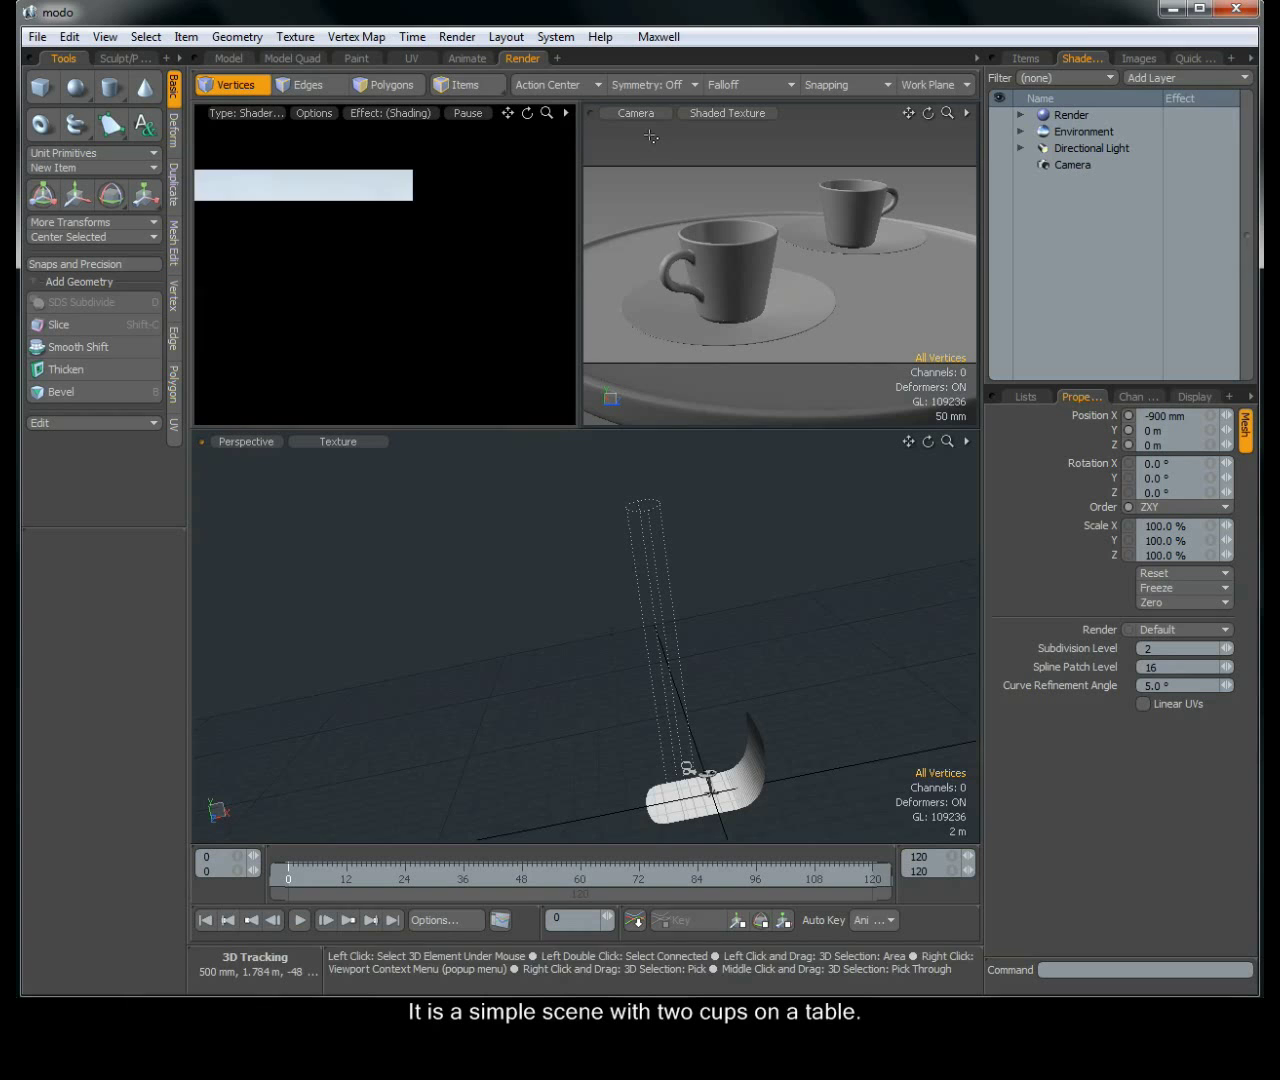
# Step: Open the Maxwell Render panel and select the Render item to show its 600 × 300, 300 DPI frame settings
pyautogui.click(658, 36)
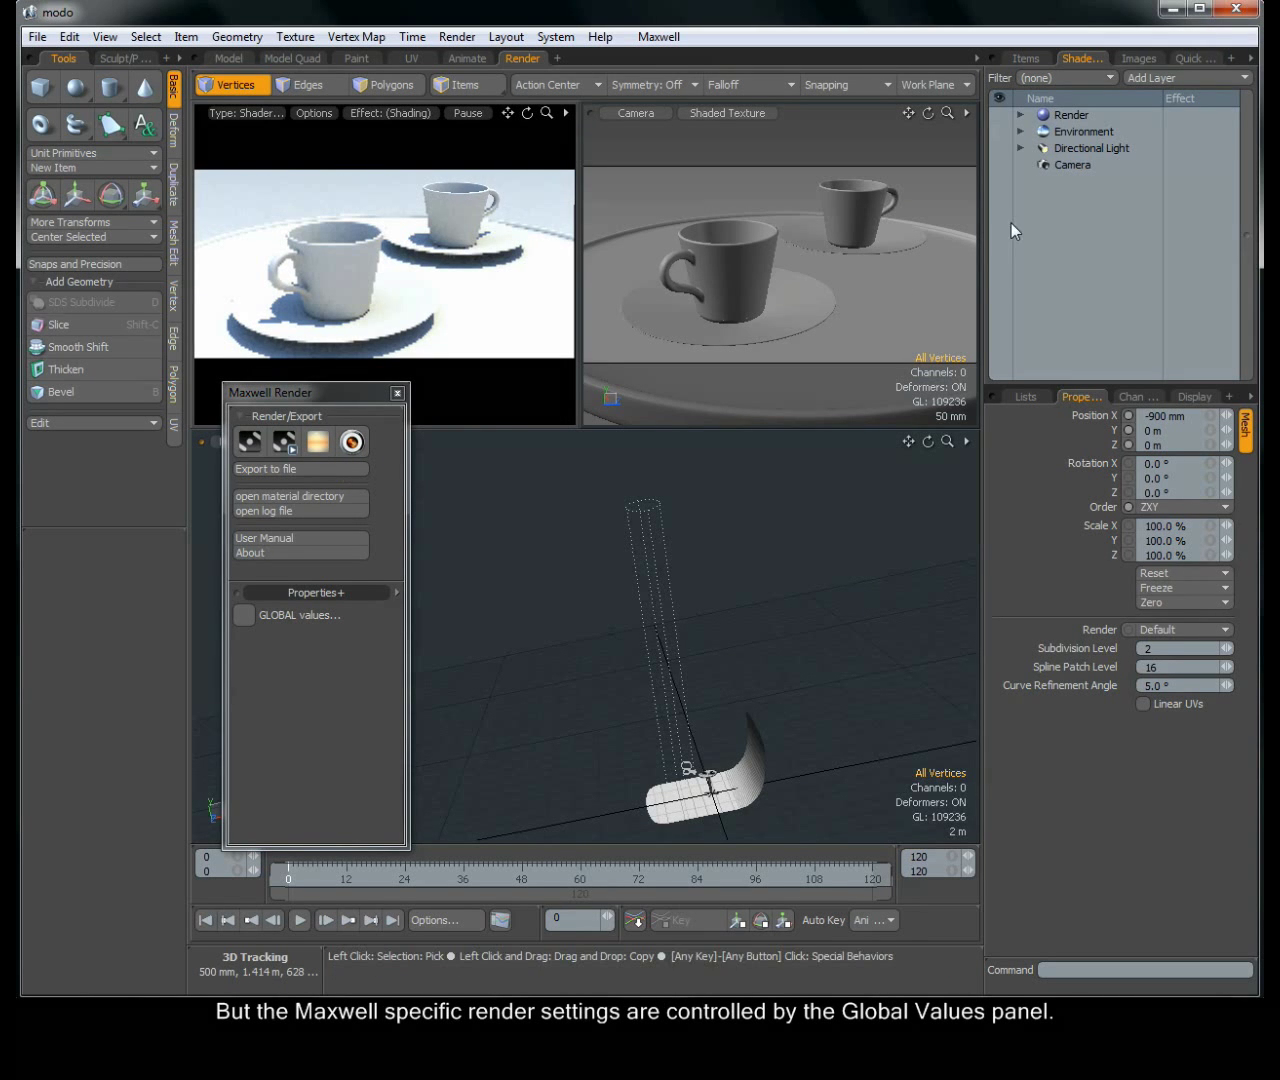
pyautogui.click(1067, 118)
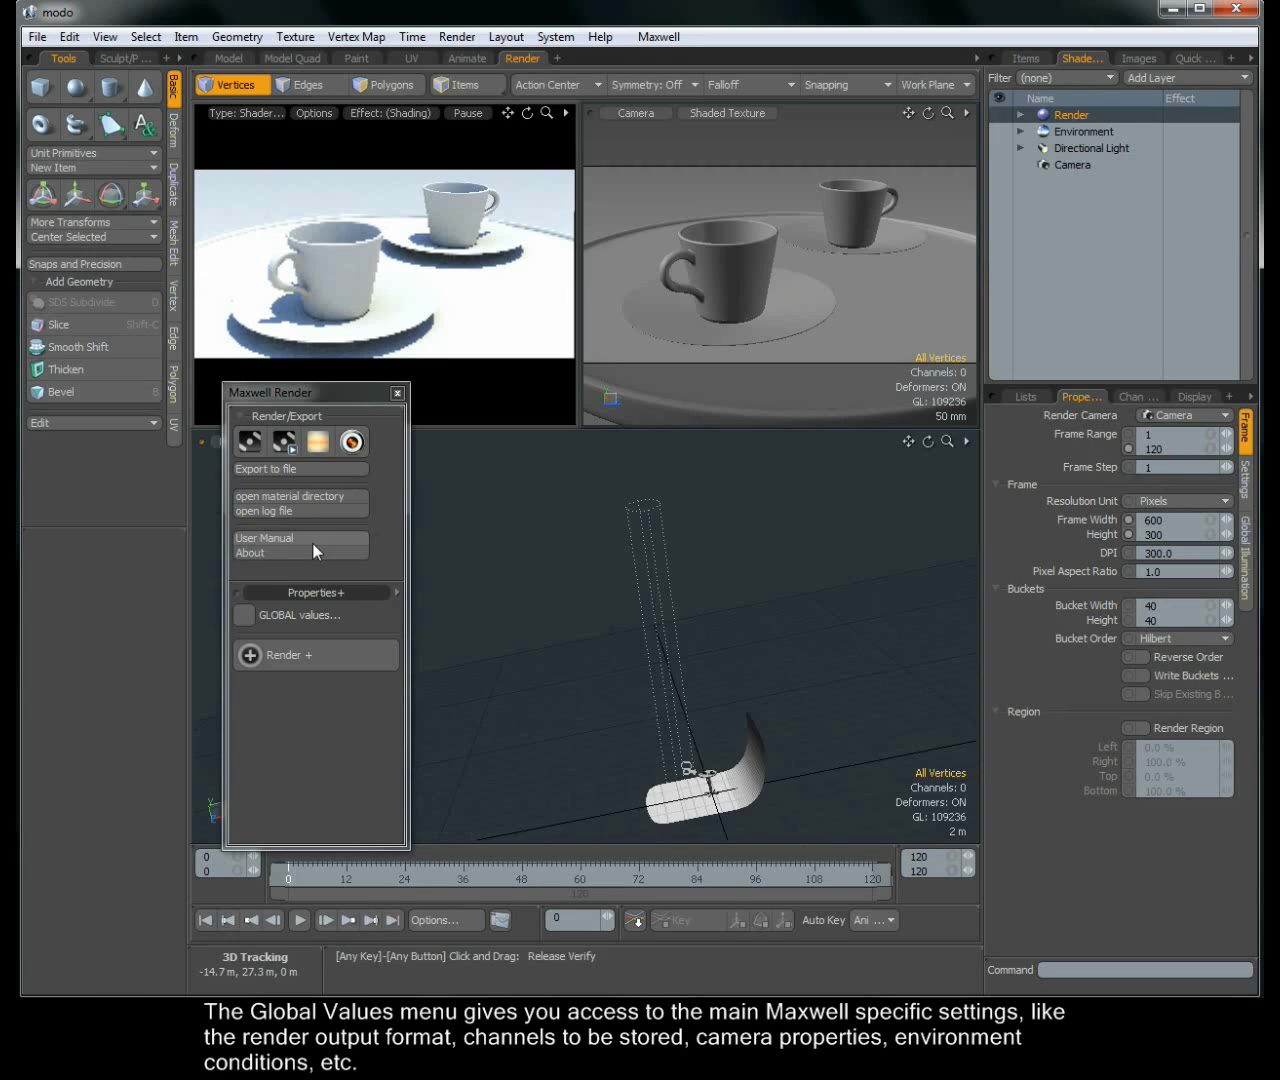
# Step: In the Maxwell global values, set the Render Time to 1 minute
pyautogui.click(243, 616)
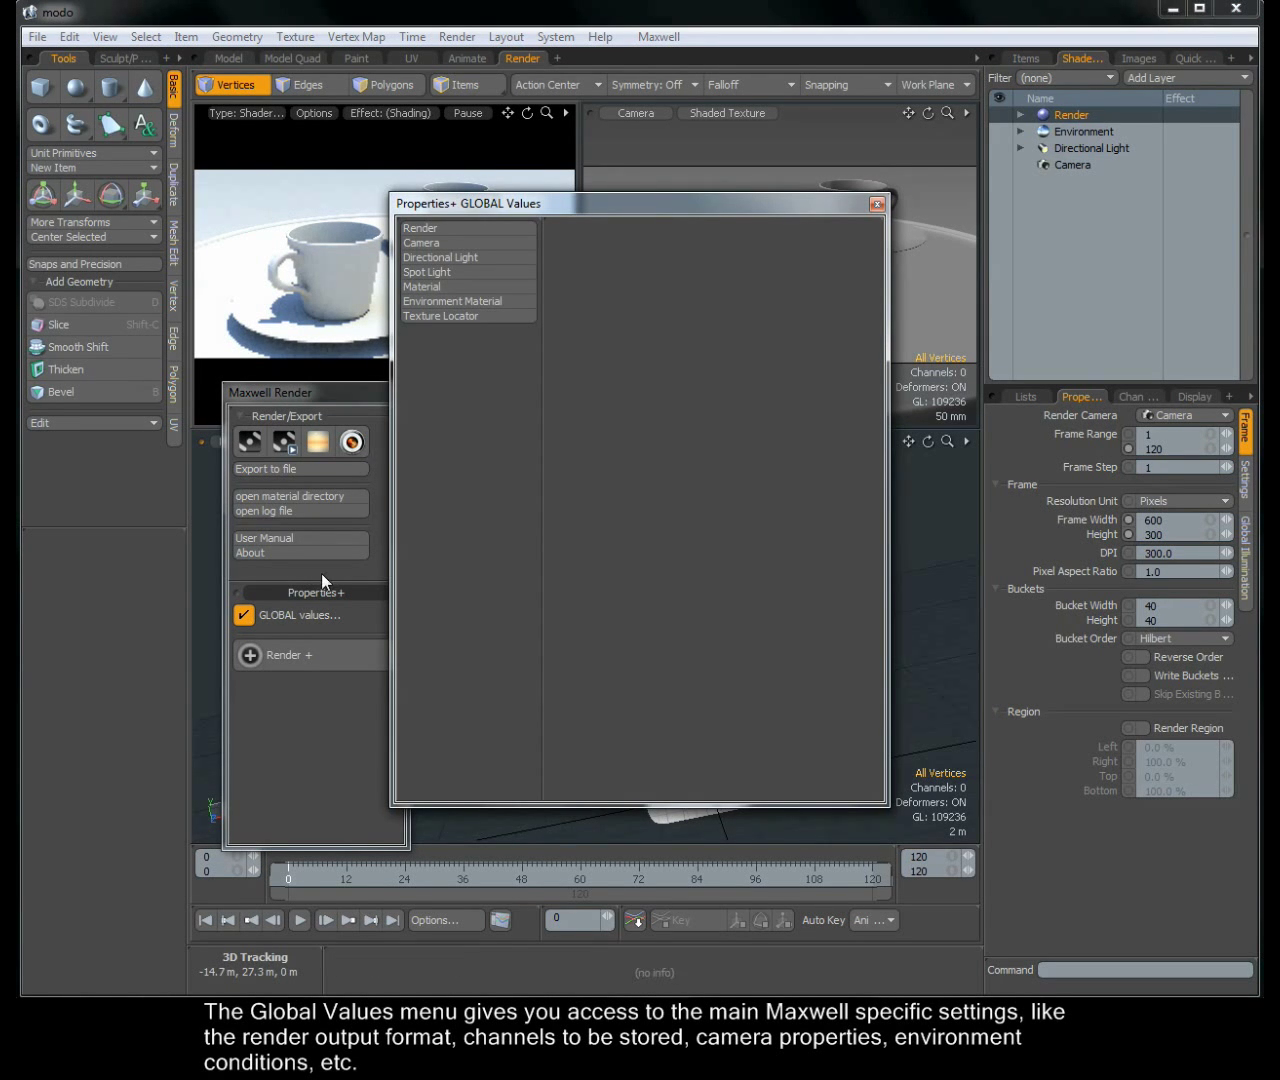
pyautogui.click(445, 227)
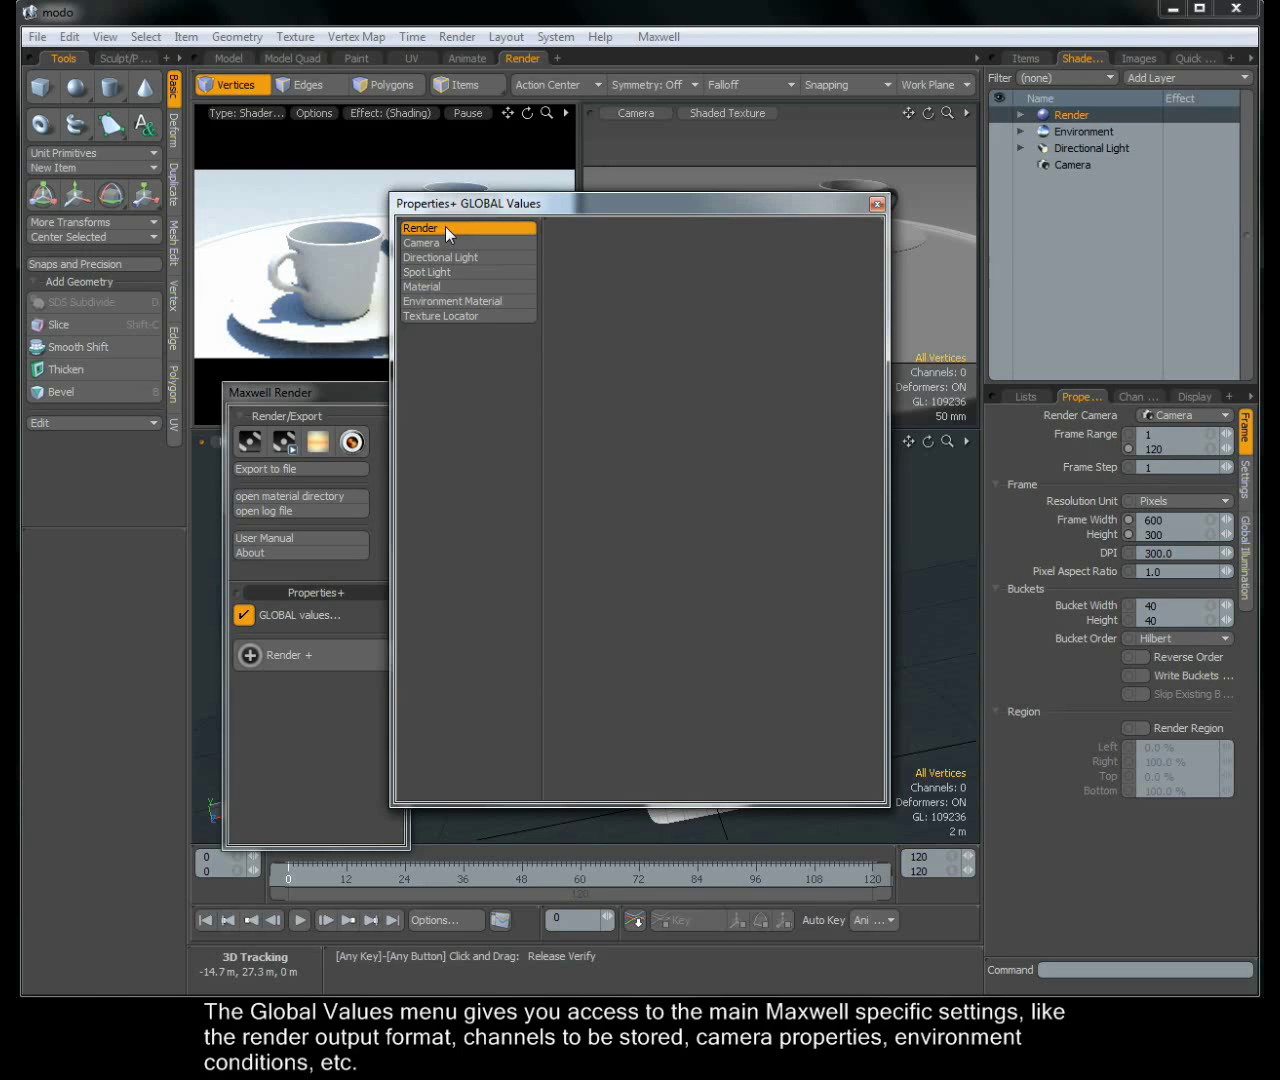
pyautogui.moveTo(765, 244); pyautogui.dragTo(680, 243)
pyautogui.write('1')
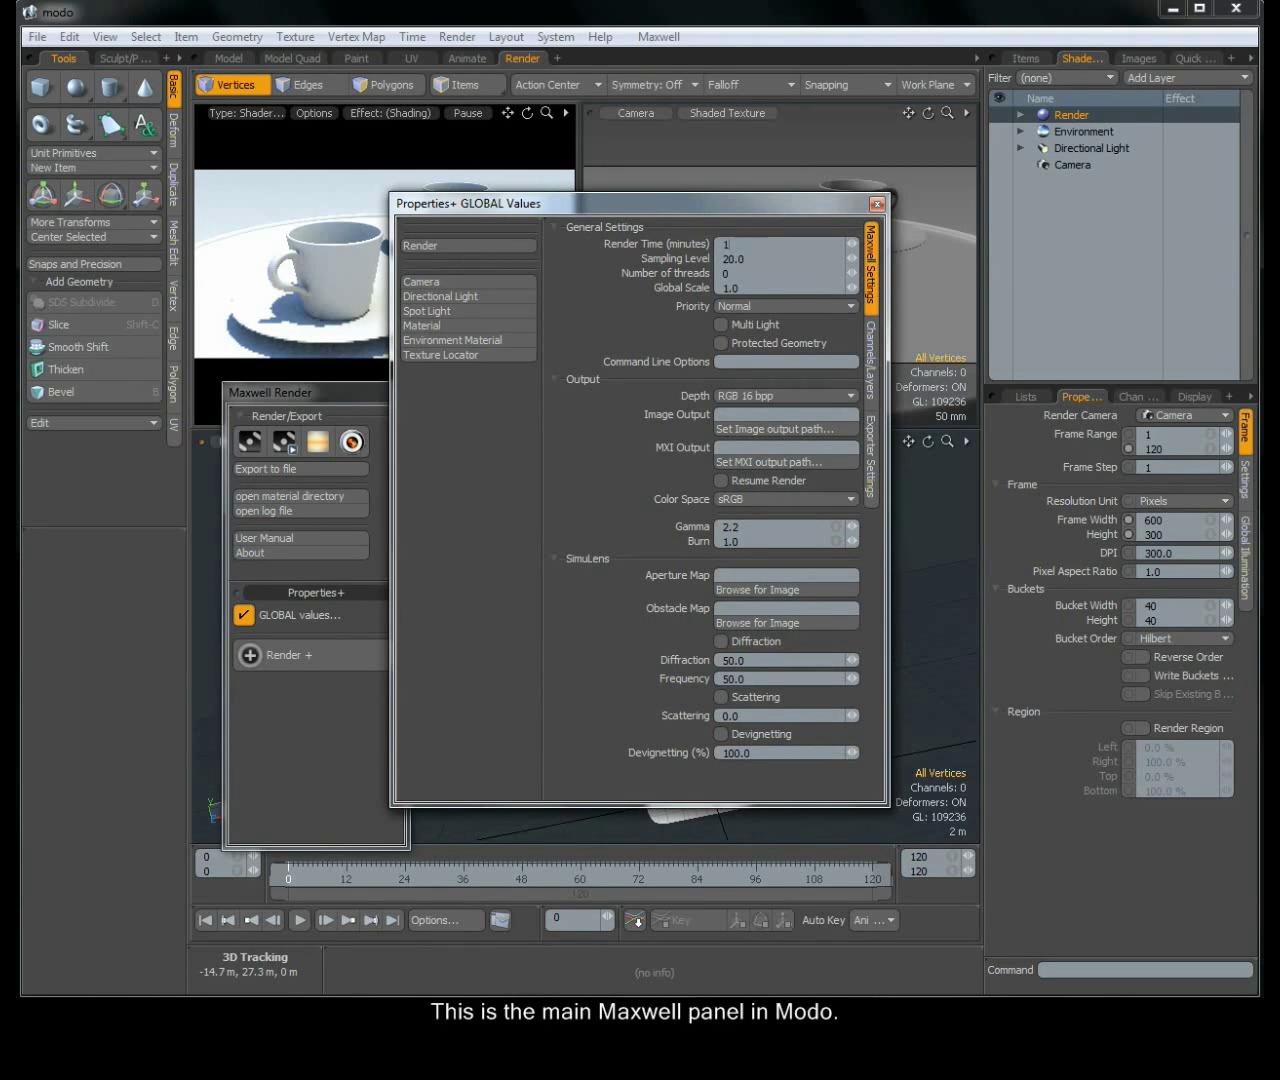
pyautogui.press('Return')
# Step: Review the render channels and exporter settings, keeping the default export directory mode
pyautogui.click(871, 340)
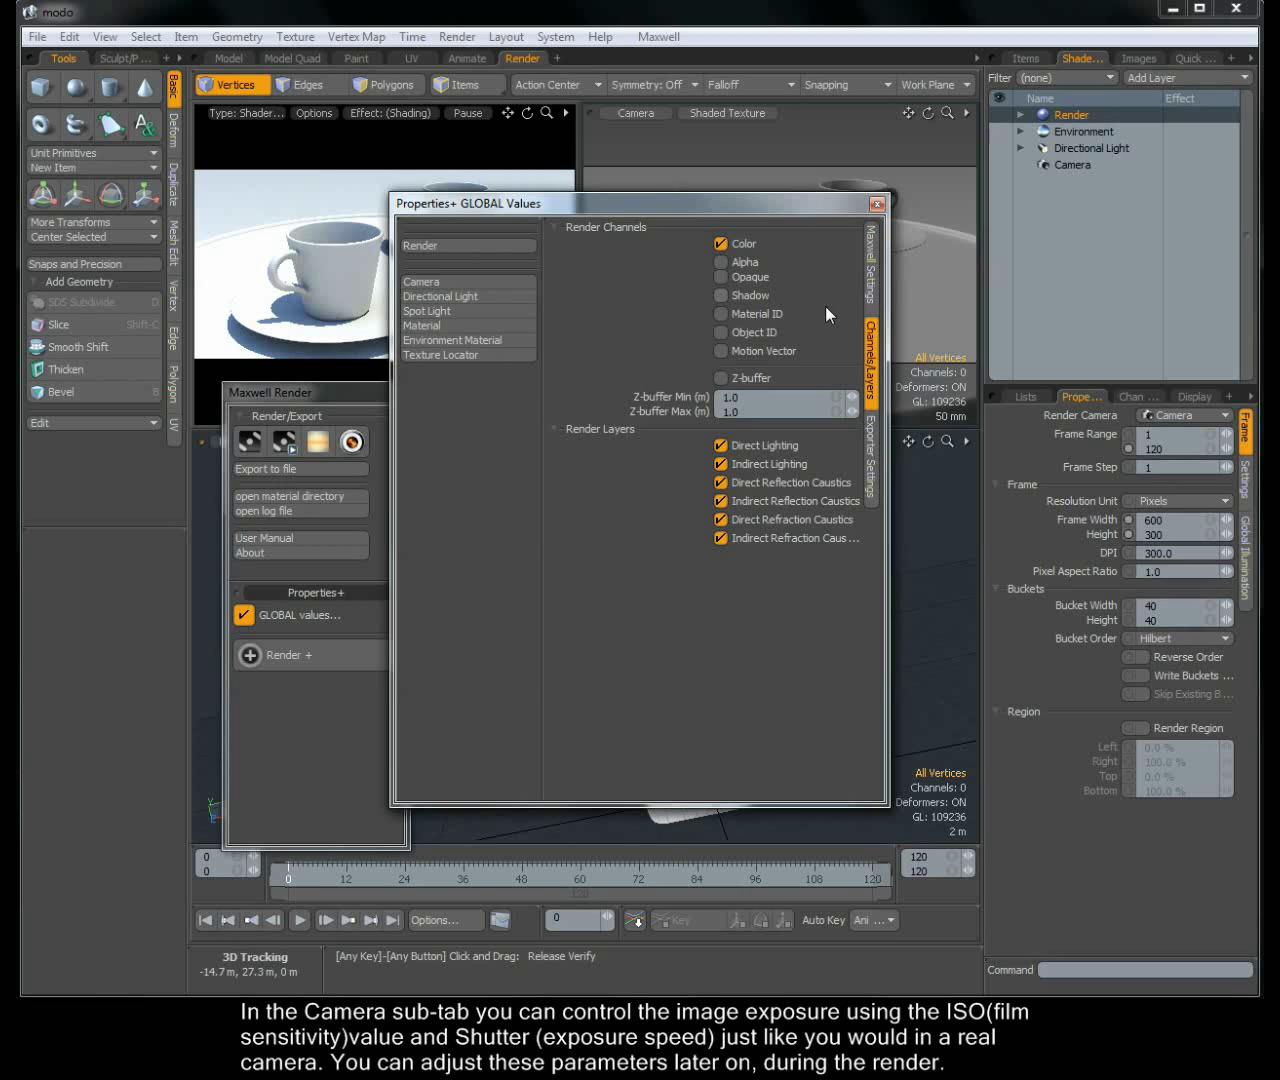
pyautogui.click(873, 428)
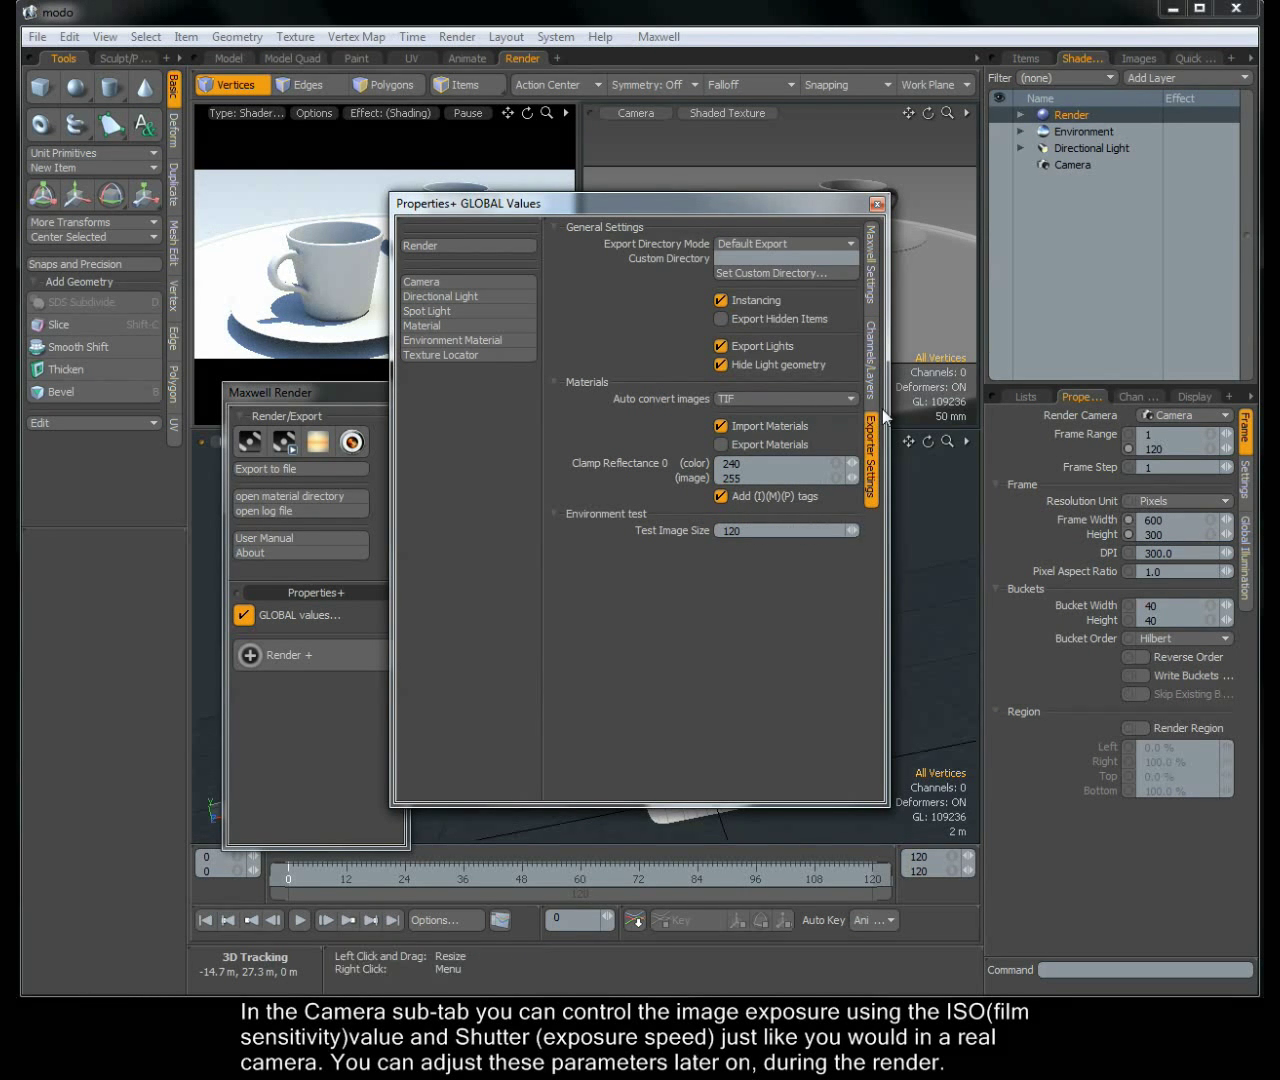
pyautogui.click(847, 246)
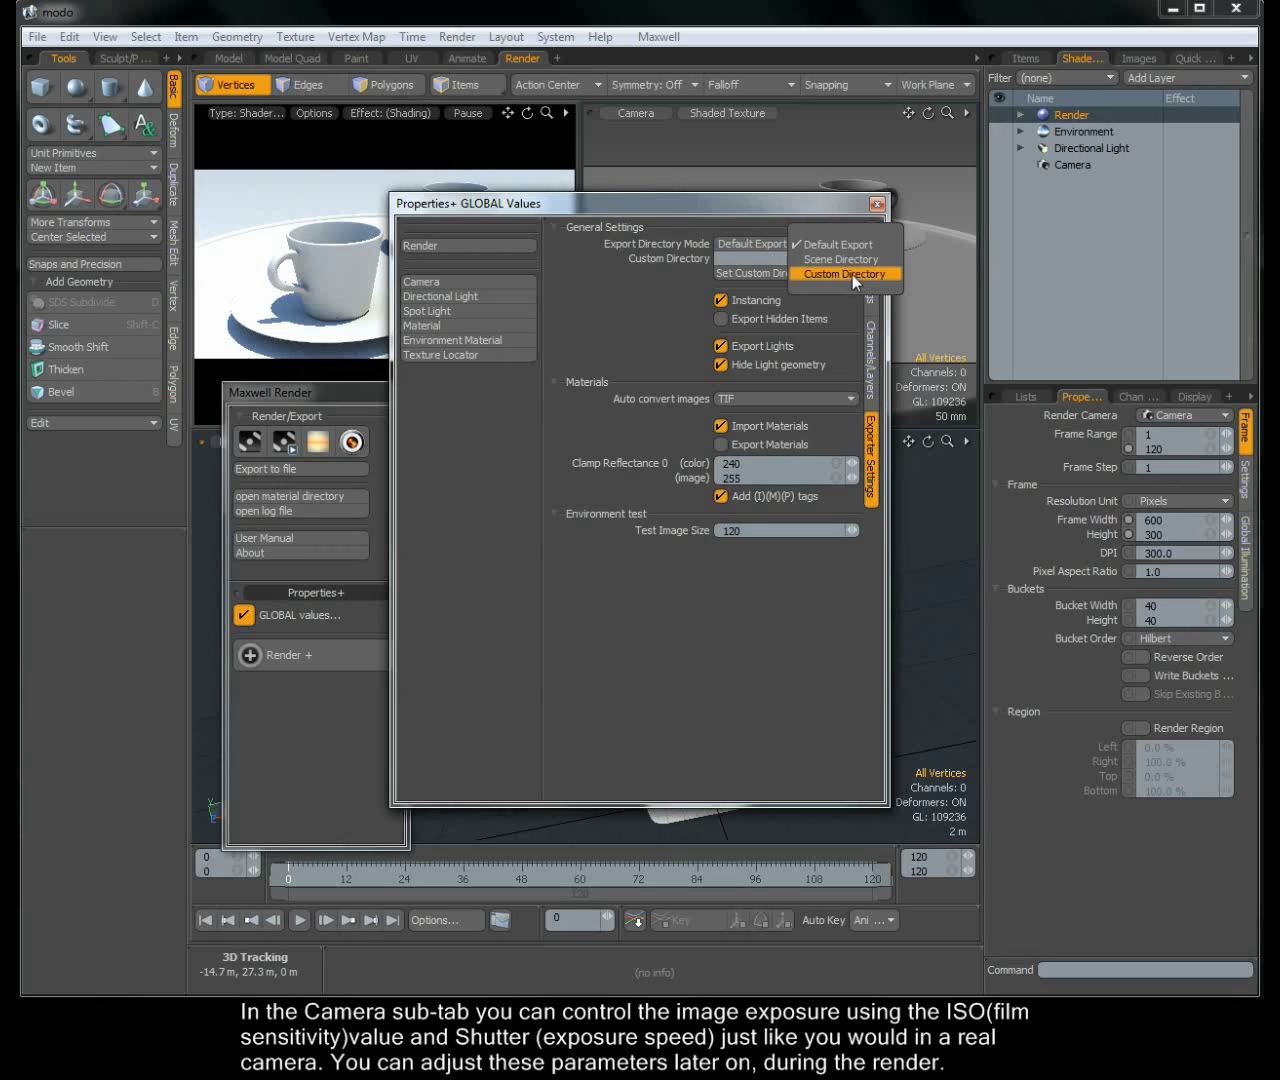
pyautogui.click(845, 247)
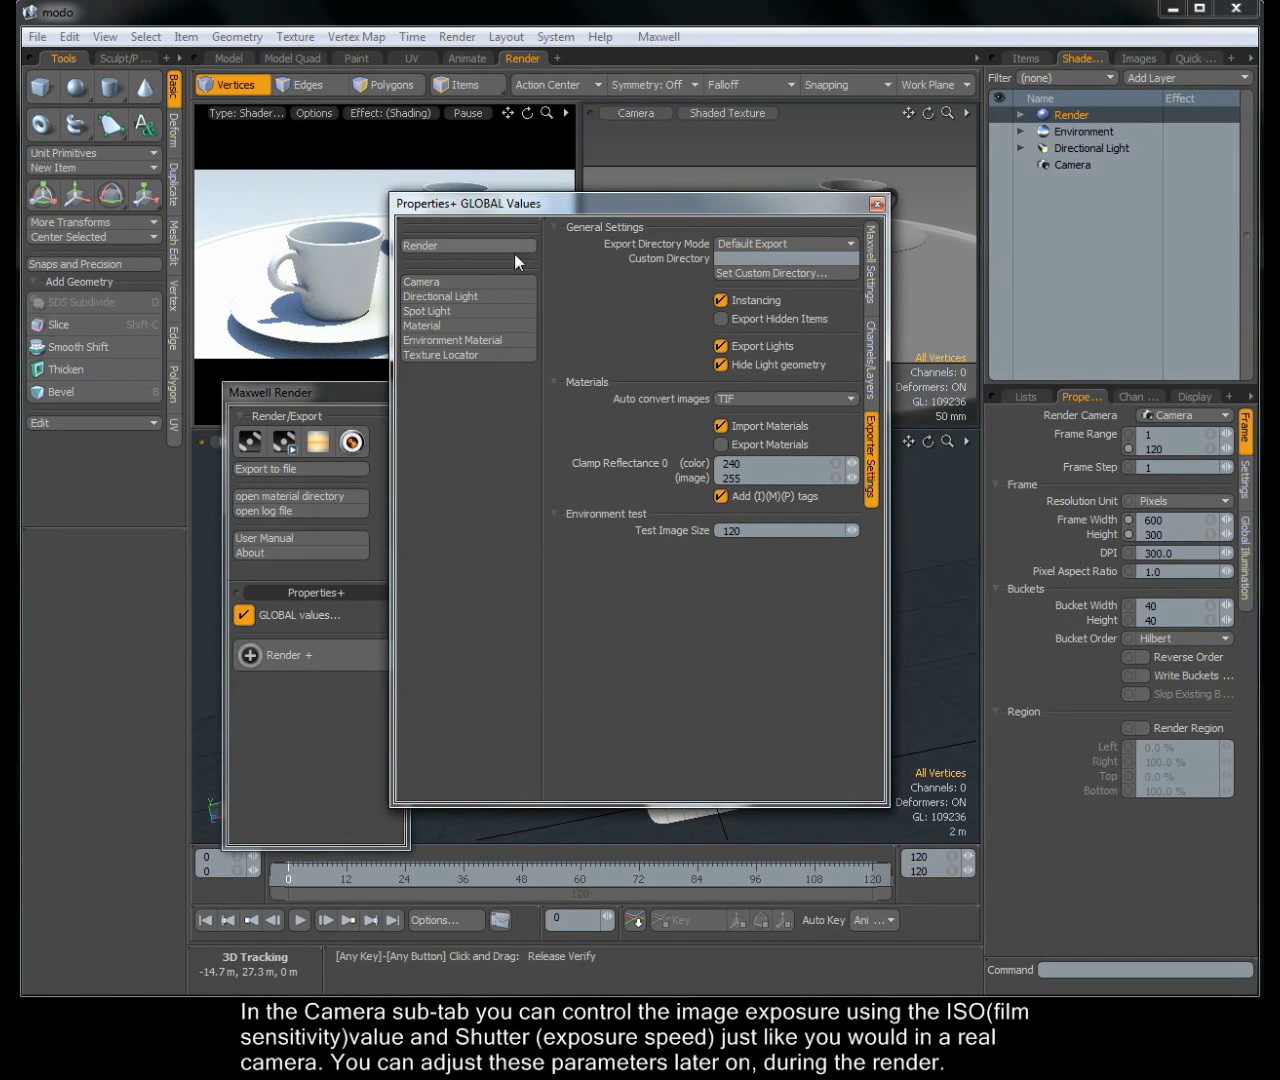
# Step: Browse the camera, light, displacement, sun/sky and texture locator categories, then close the global values
pyautogui.click(484, 284)
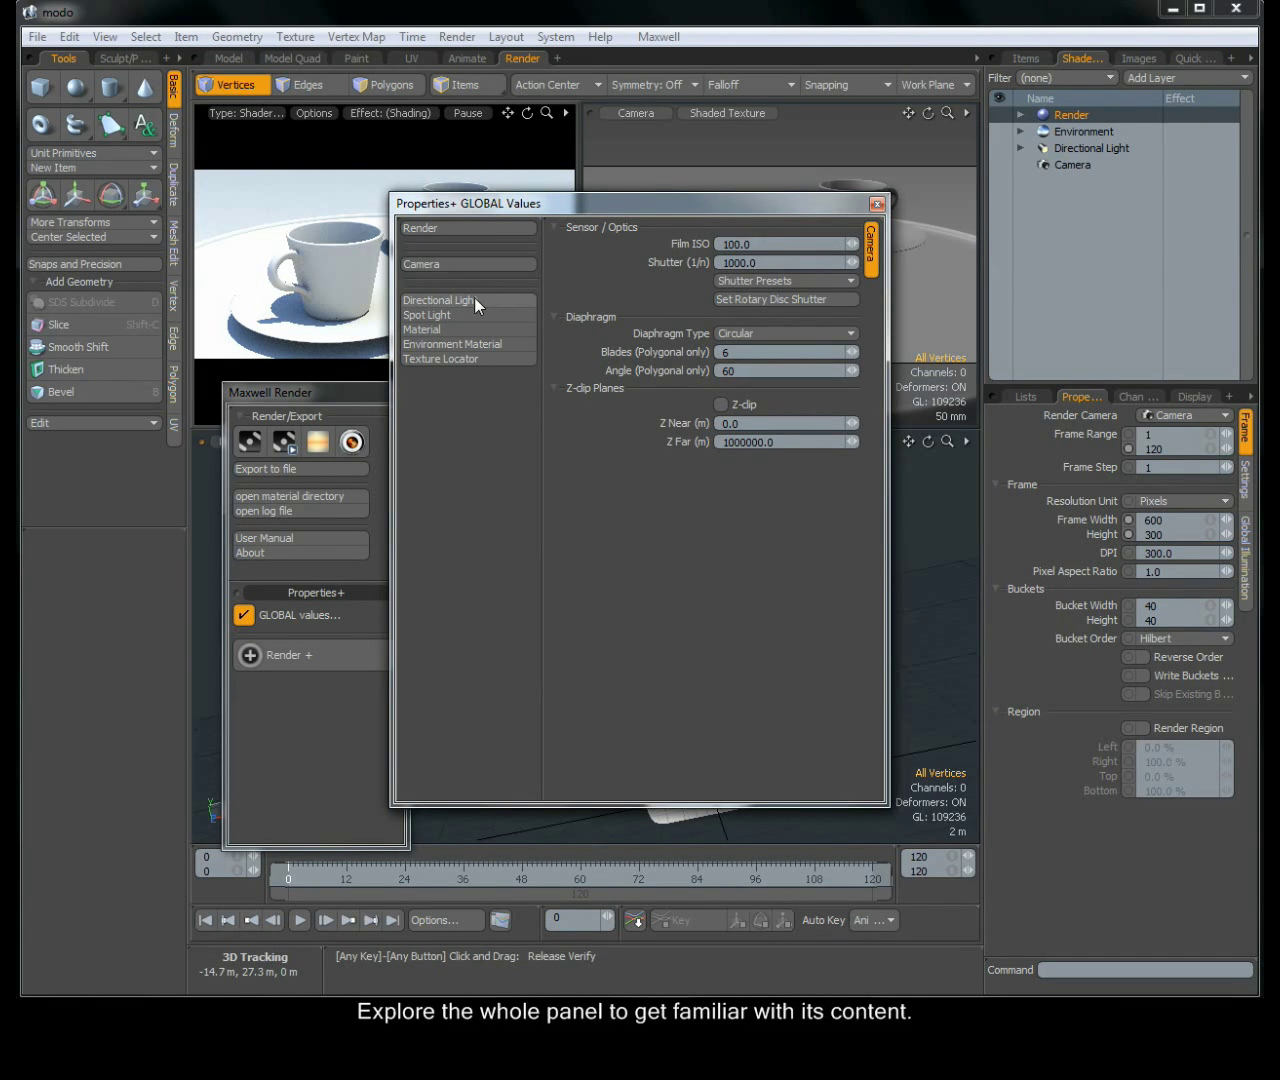
pyautogui.click(474, 298)
pyautogui.click(469, 312)
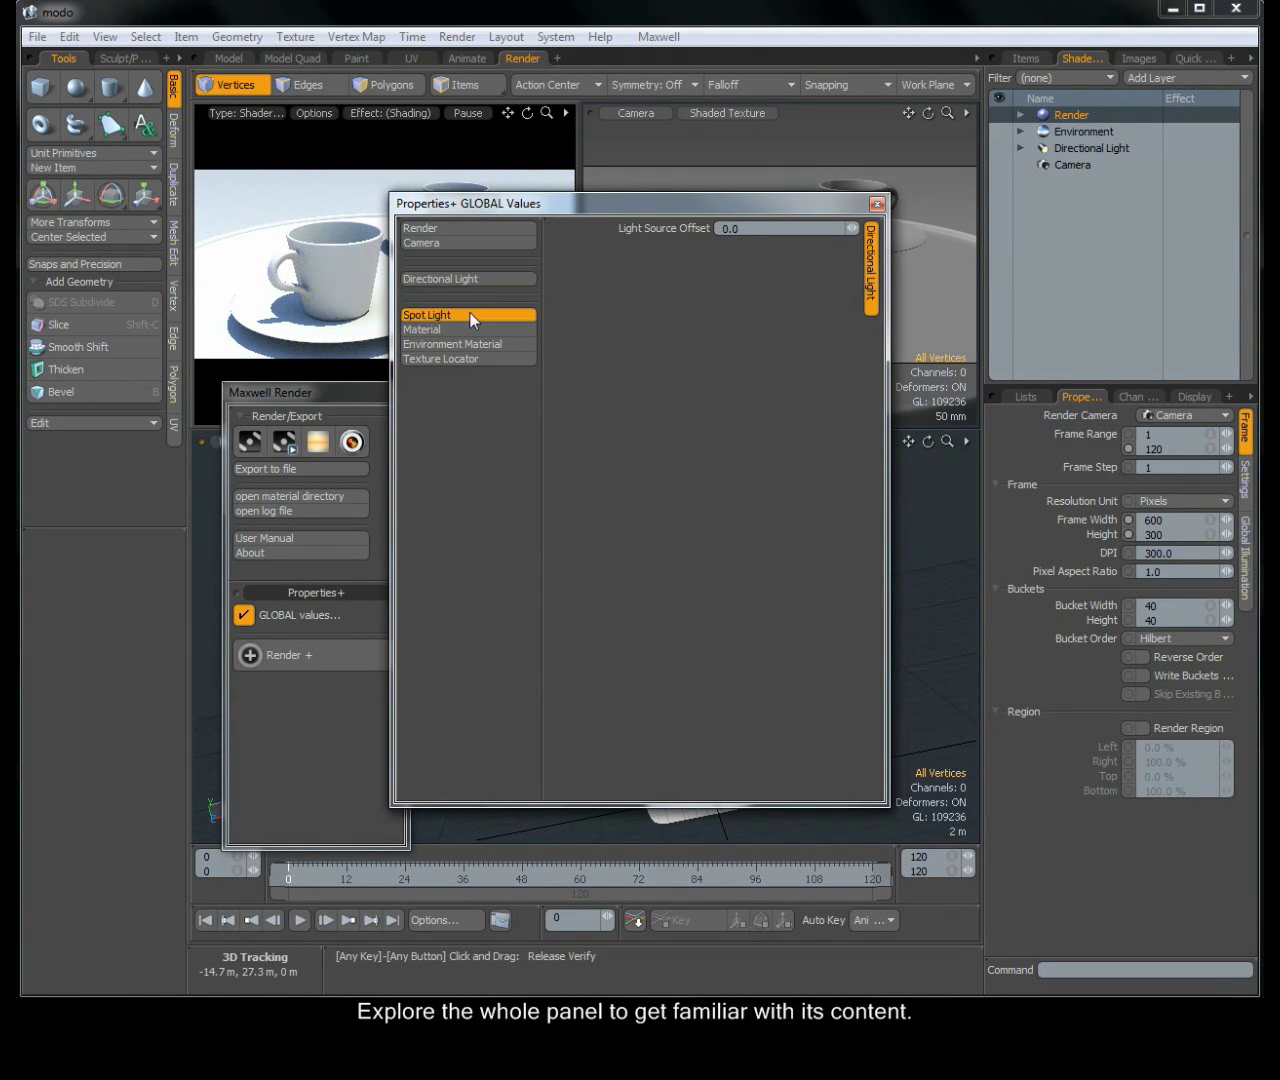
pyautogui.click(468, 330)
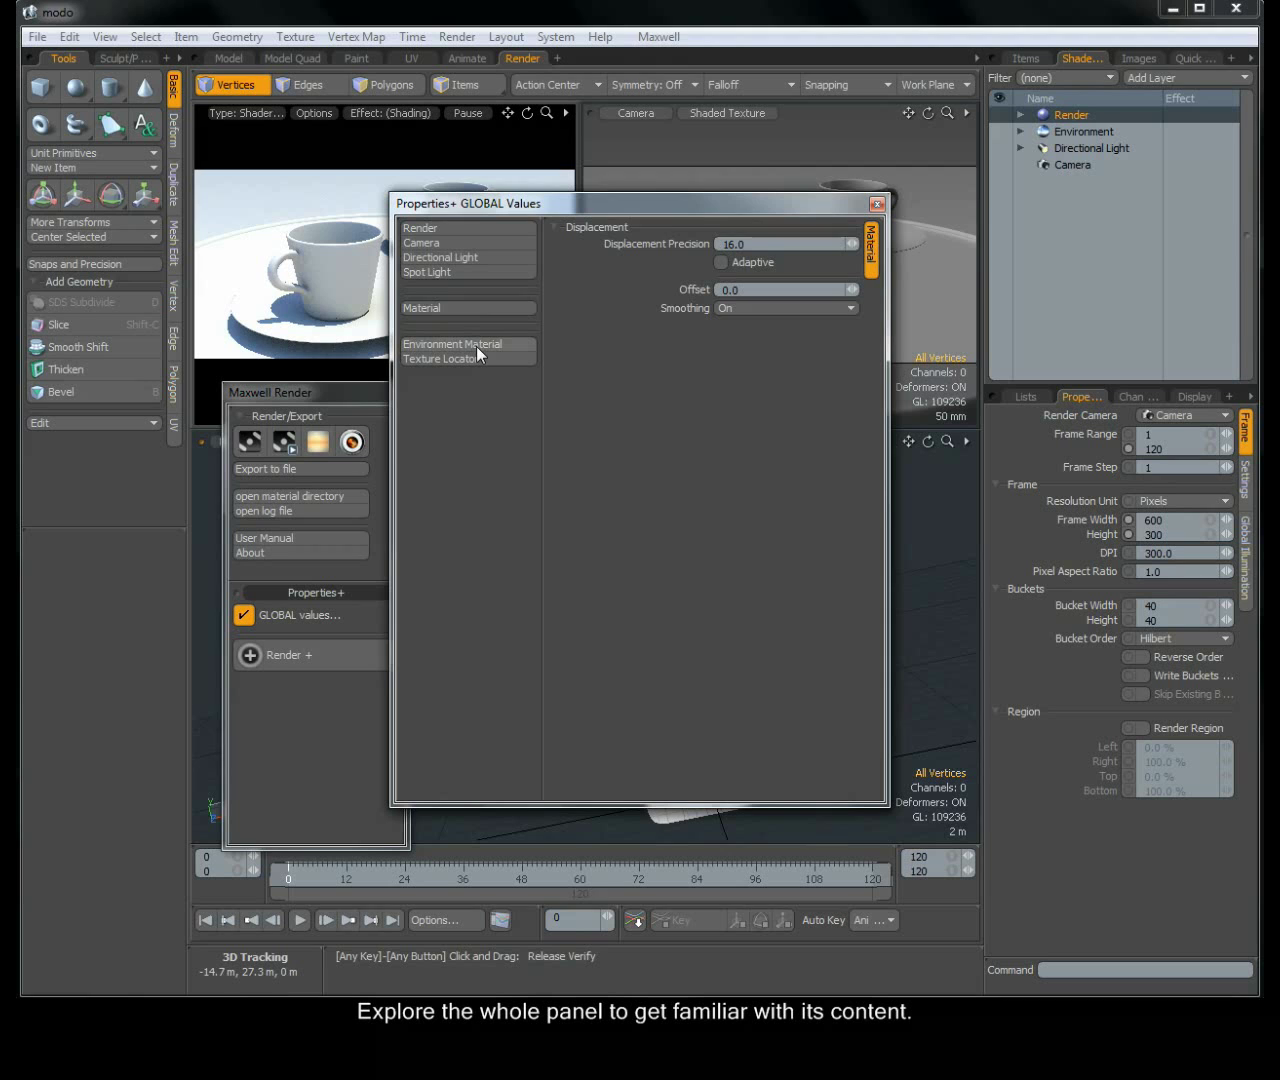
pyautogui.click(476, 346)
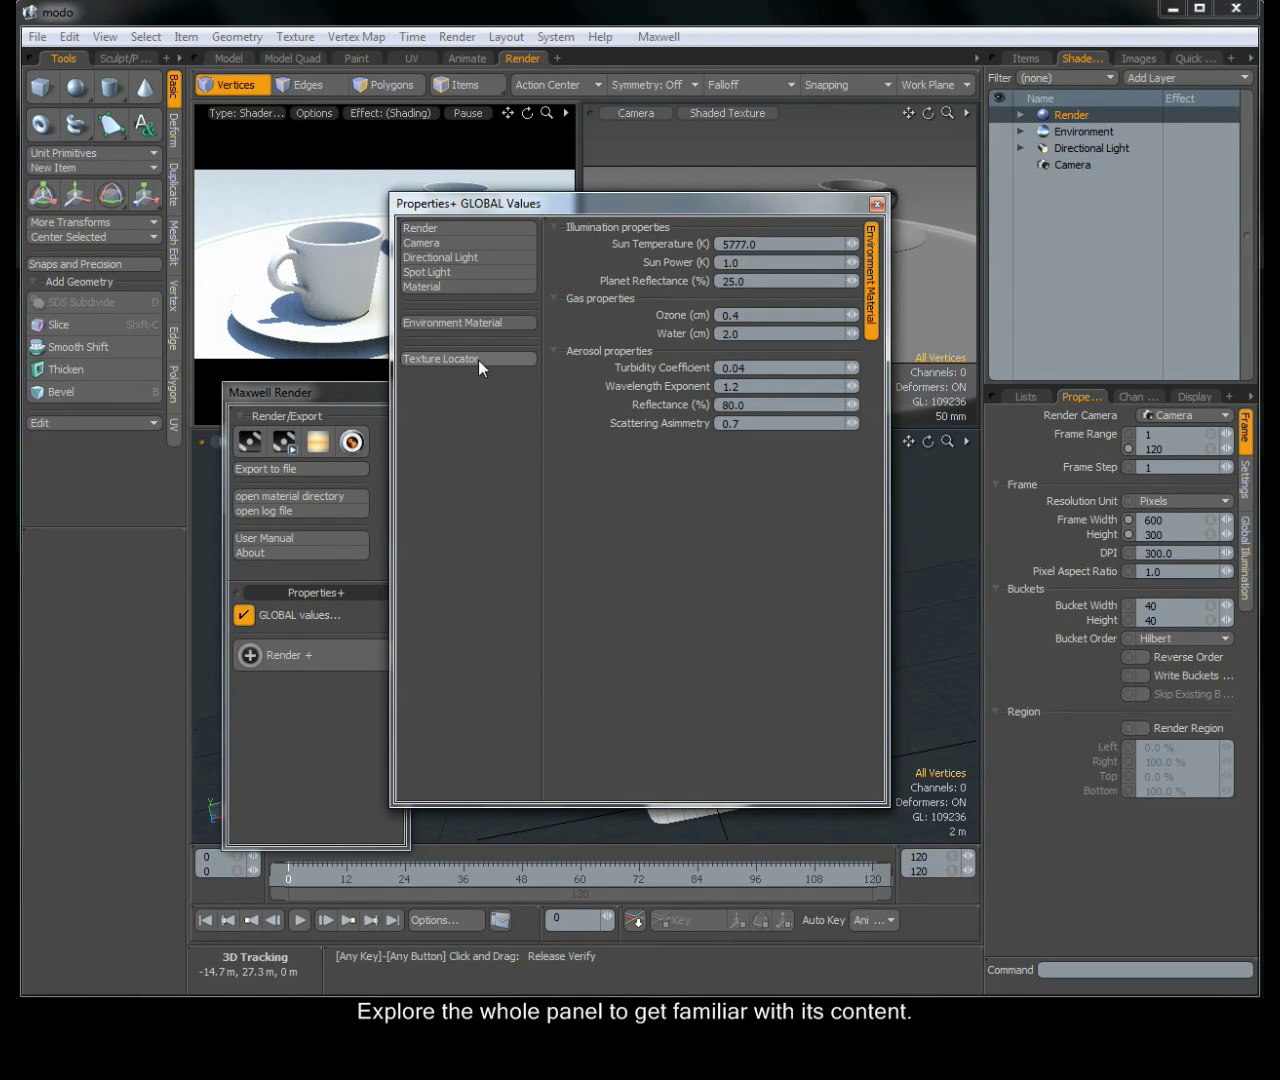
pyautogui.click(479, 360)
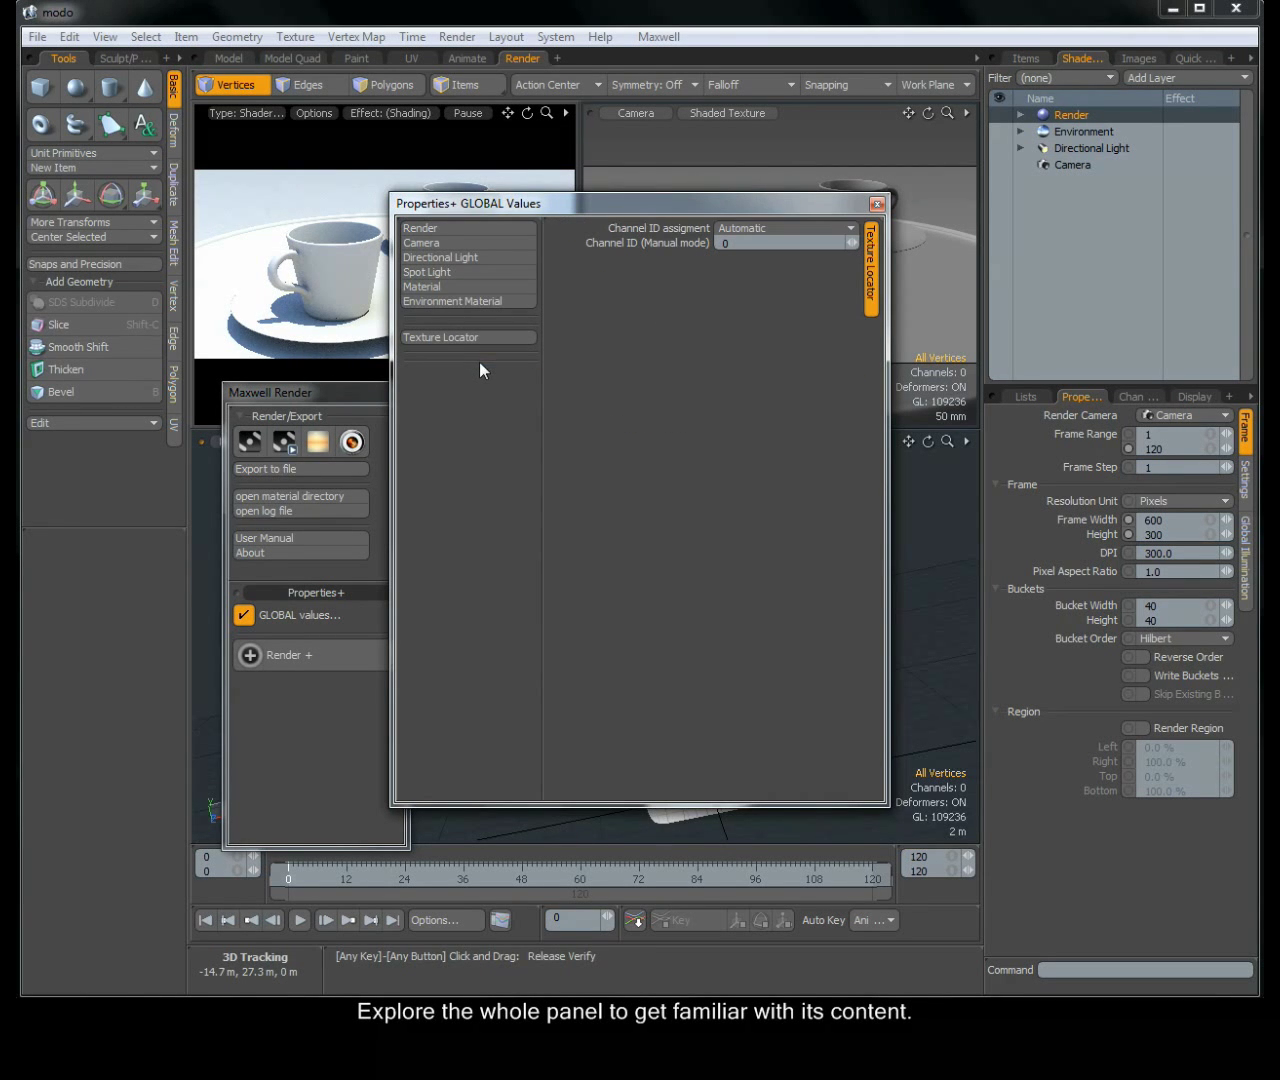
pyautogui.click(487, 241)
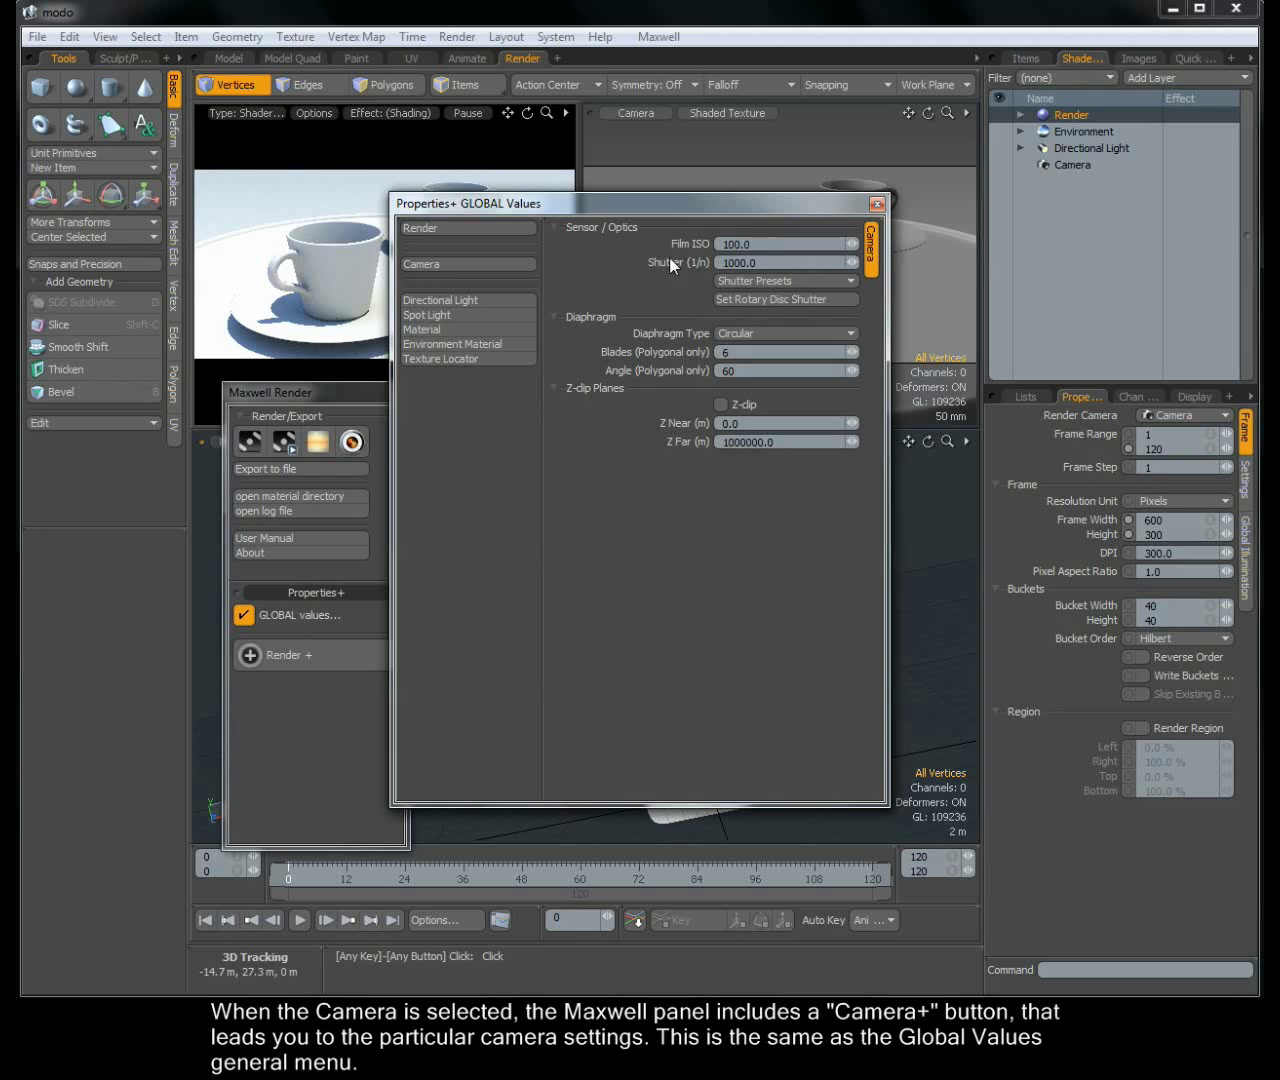
pyautogui.click(245, 616)
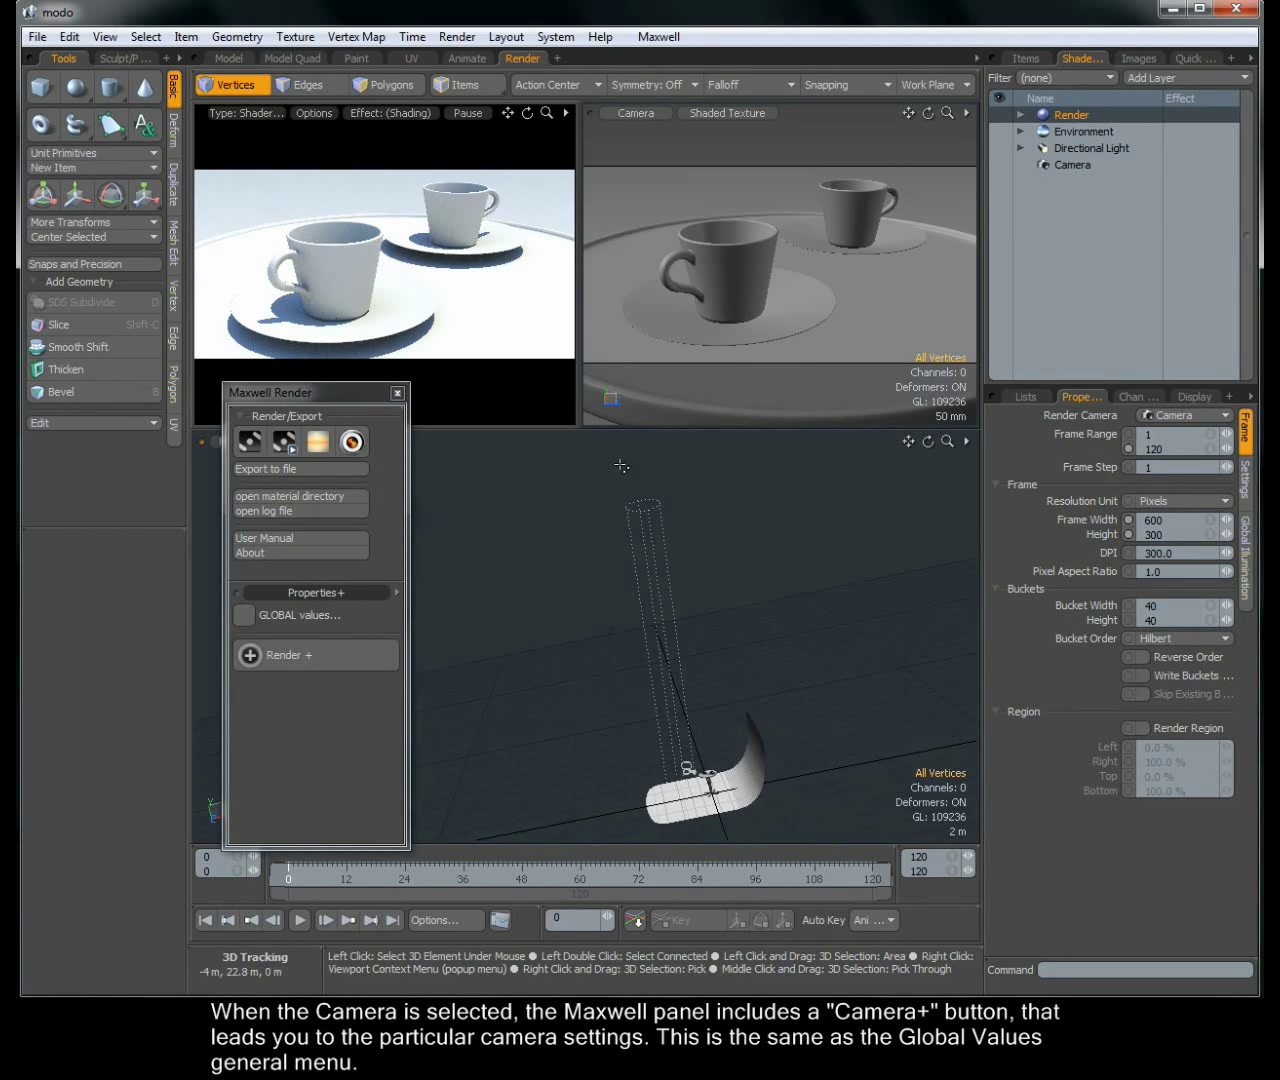
# Step: Select the scene camera and apply the Full sunlight shutter preset, setting the shutter to 64.7934
pyautogui.click(1072, 166)
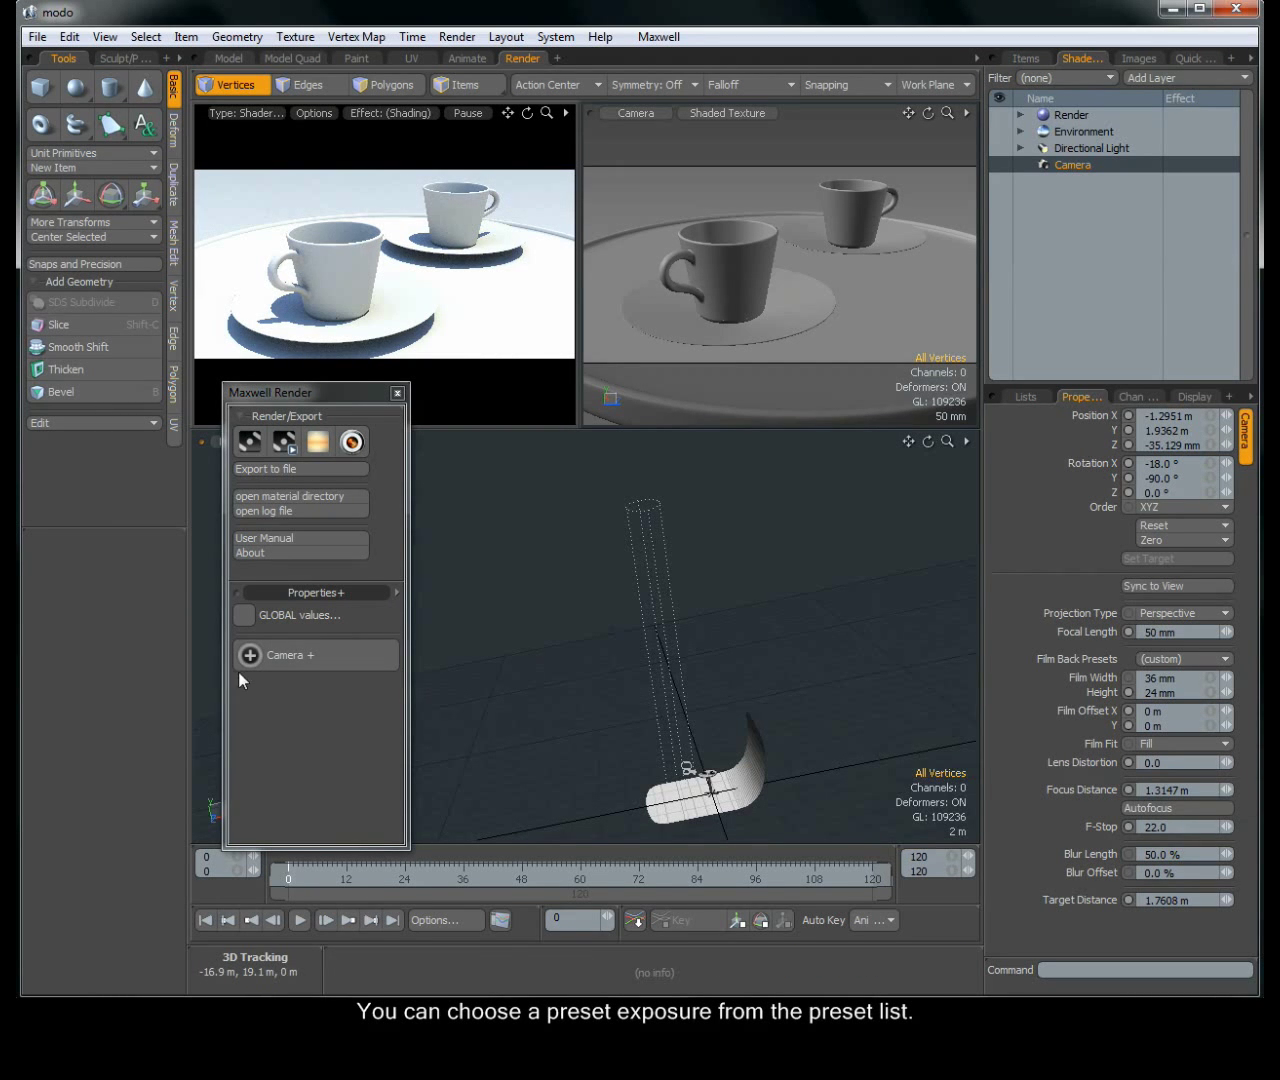
pyautogui.click(267, 656)
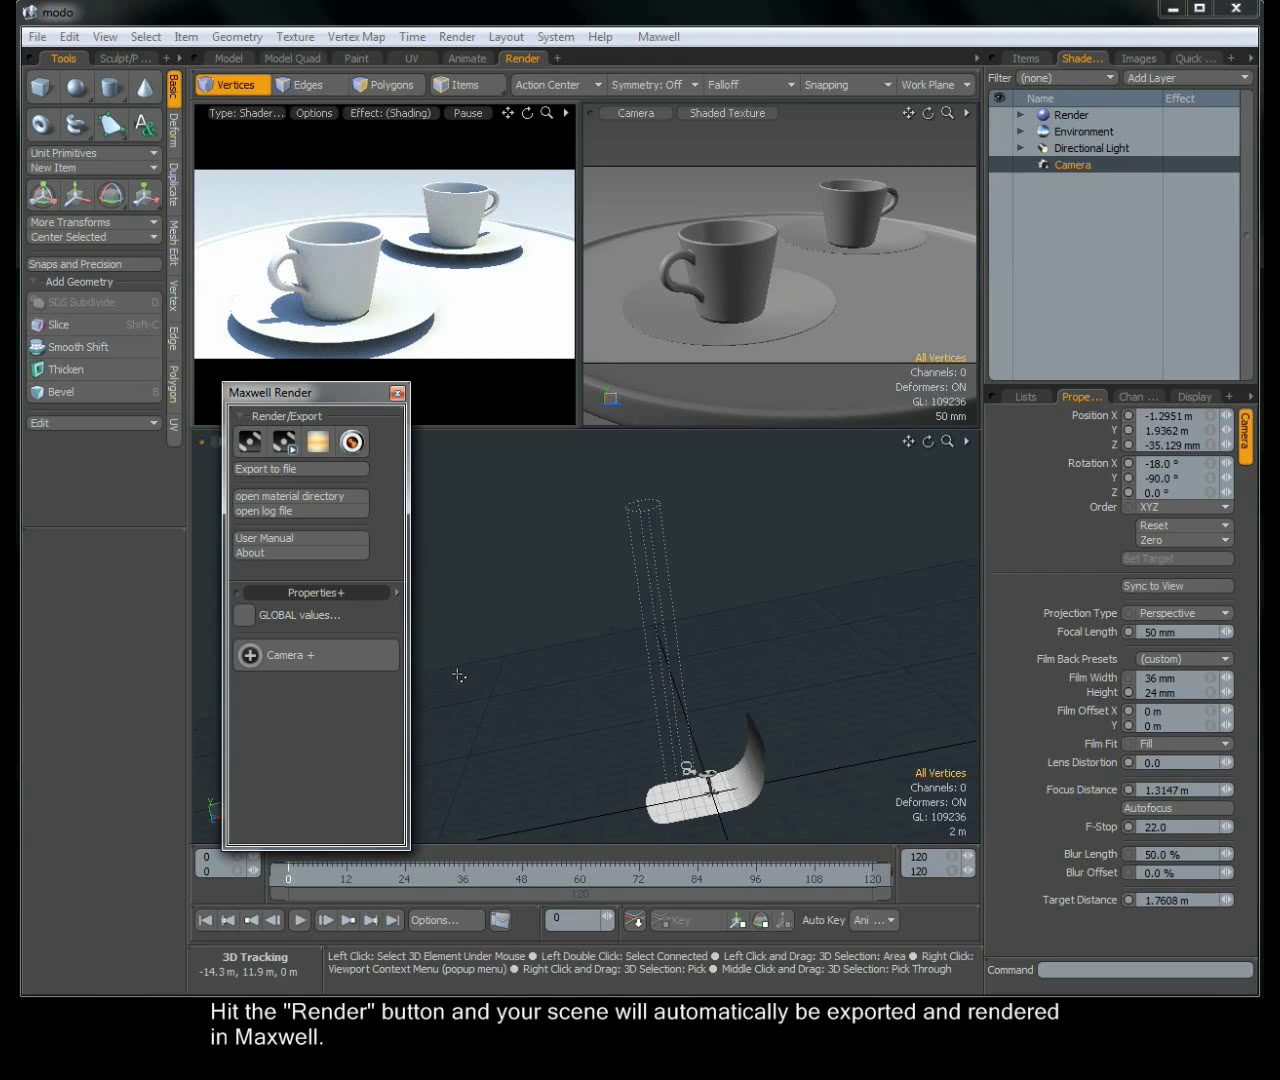
pyautogui.click(357, 665)
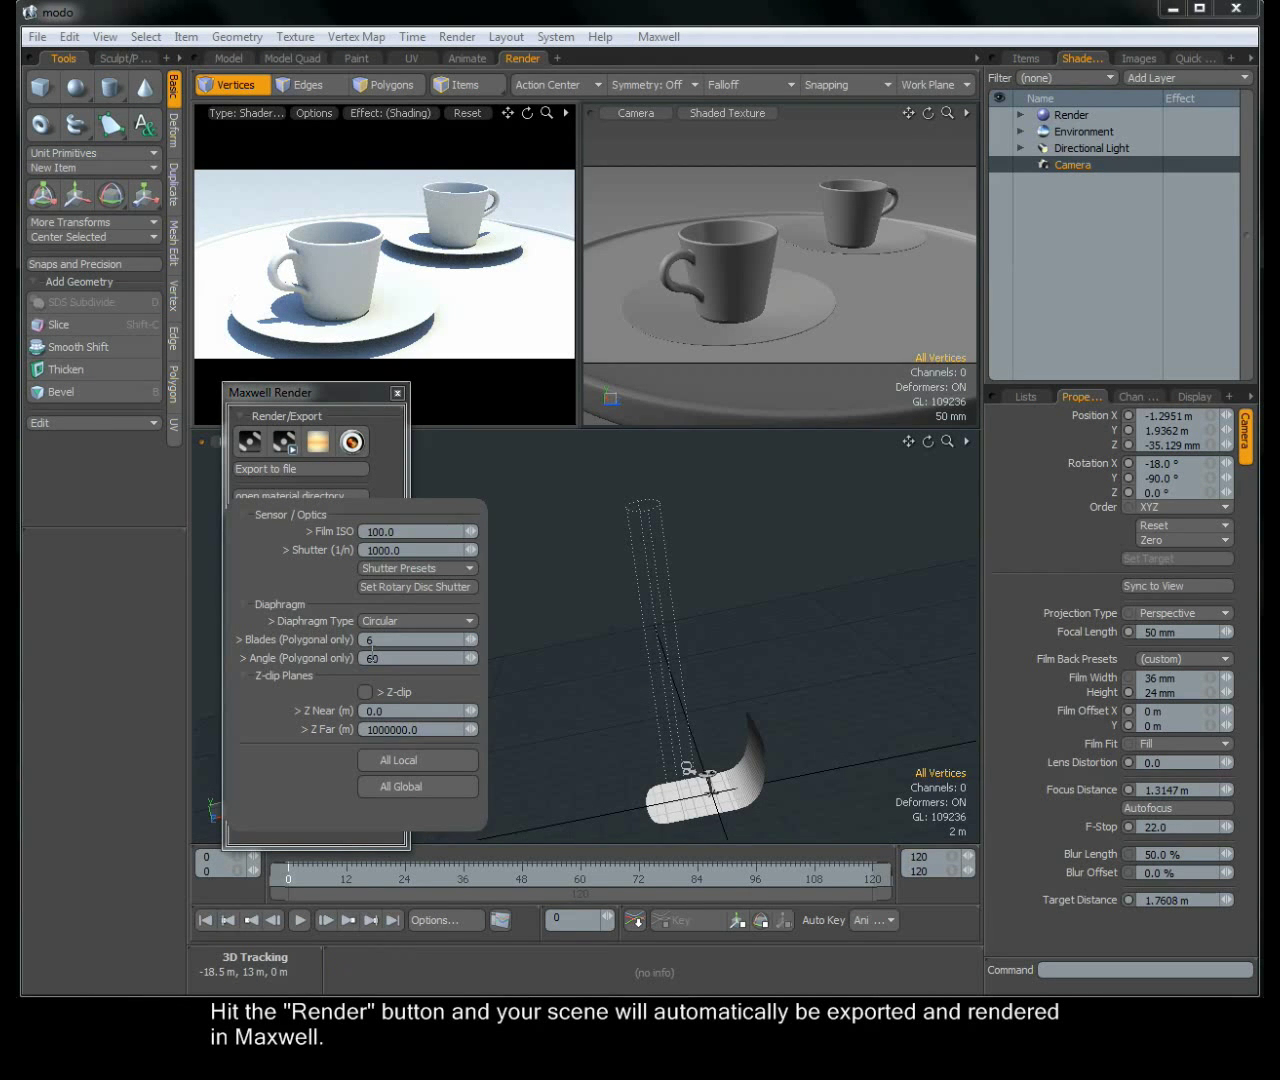
pyautogui.click(410, 568)
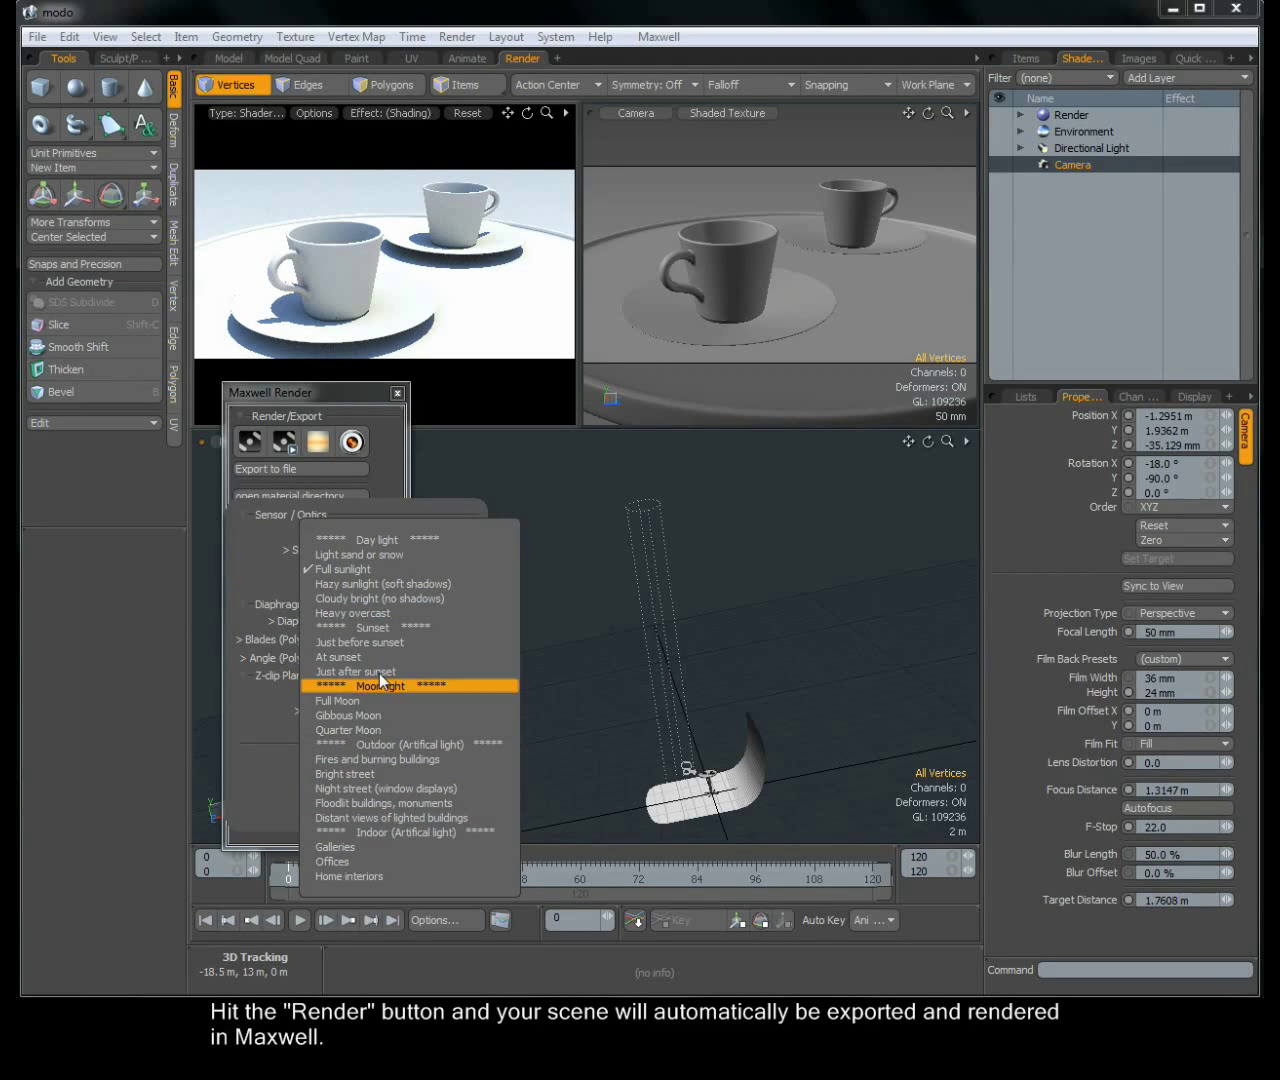
pyautogui.click(362, 570)
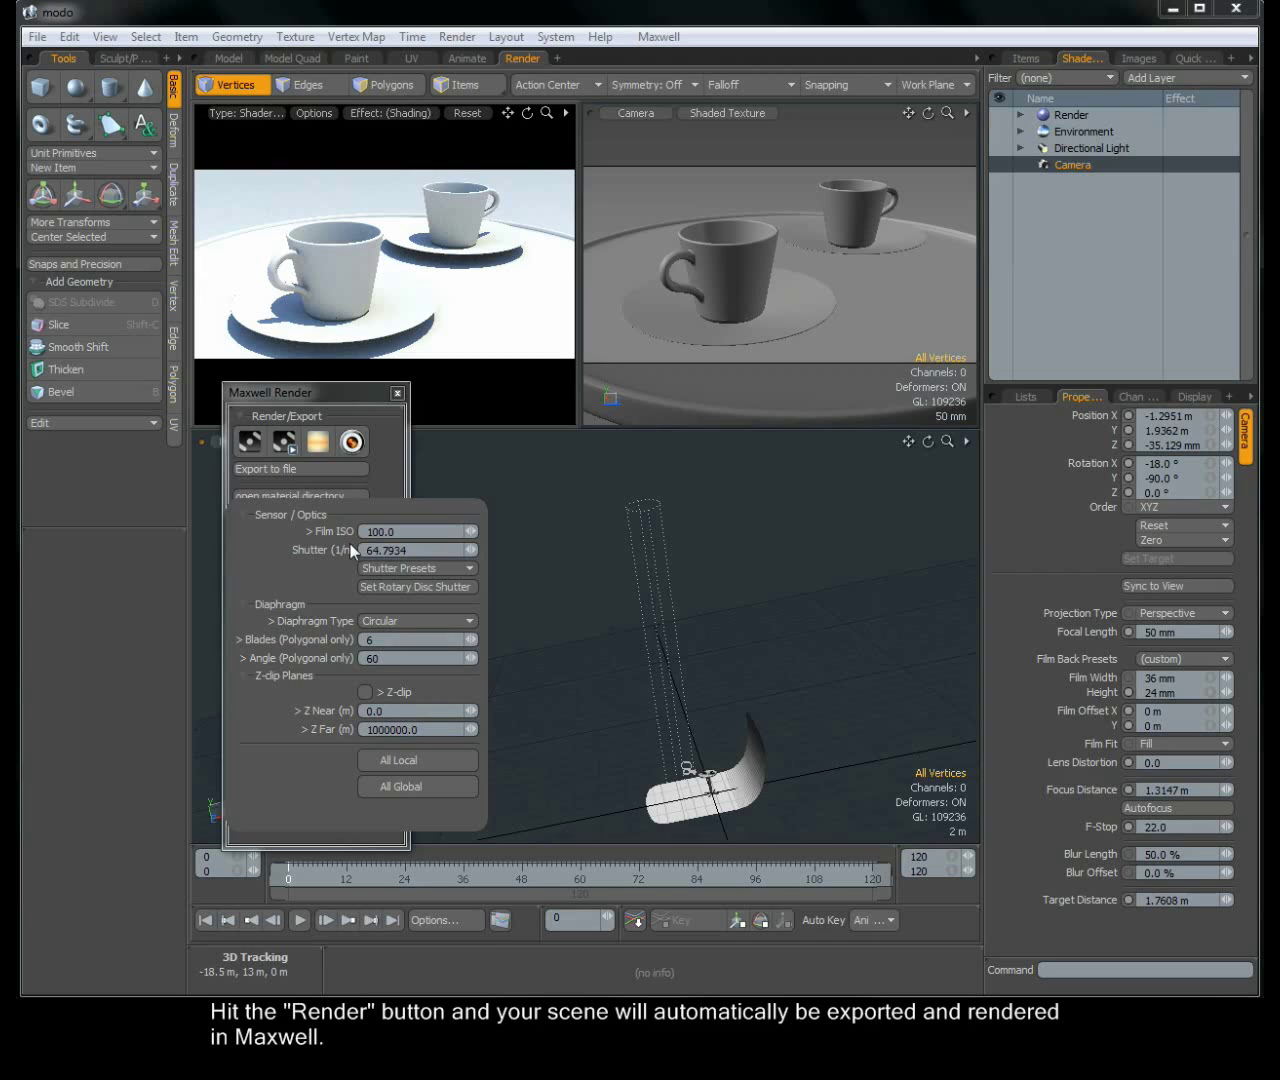
pyautogui.click(346, 391)
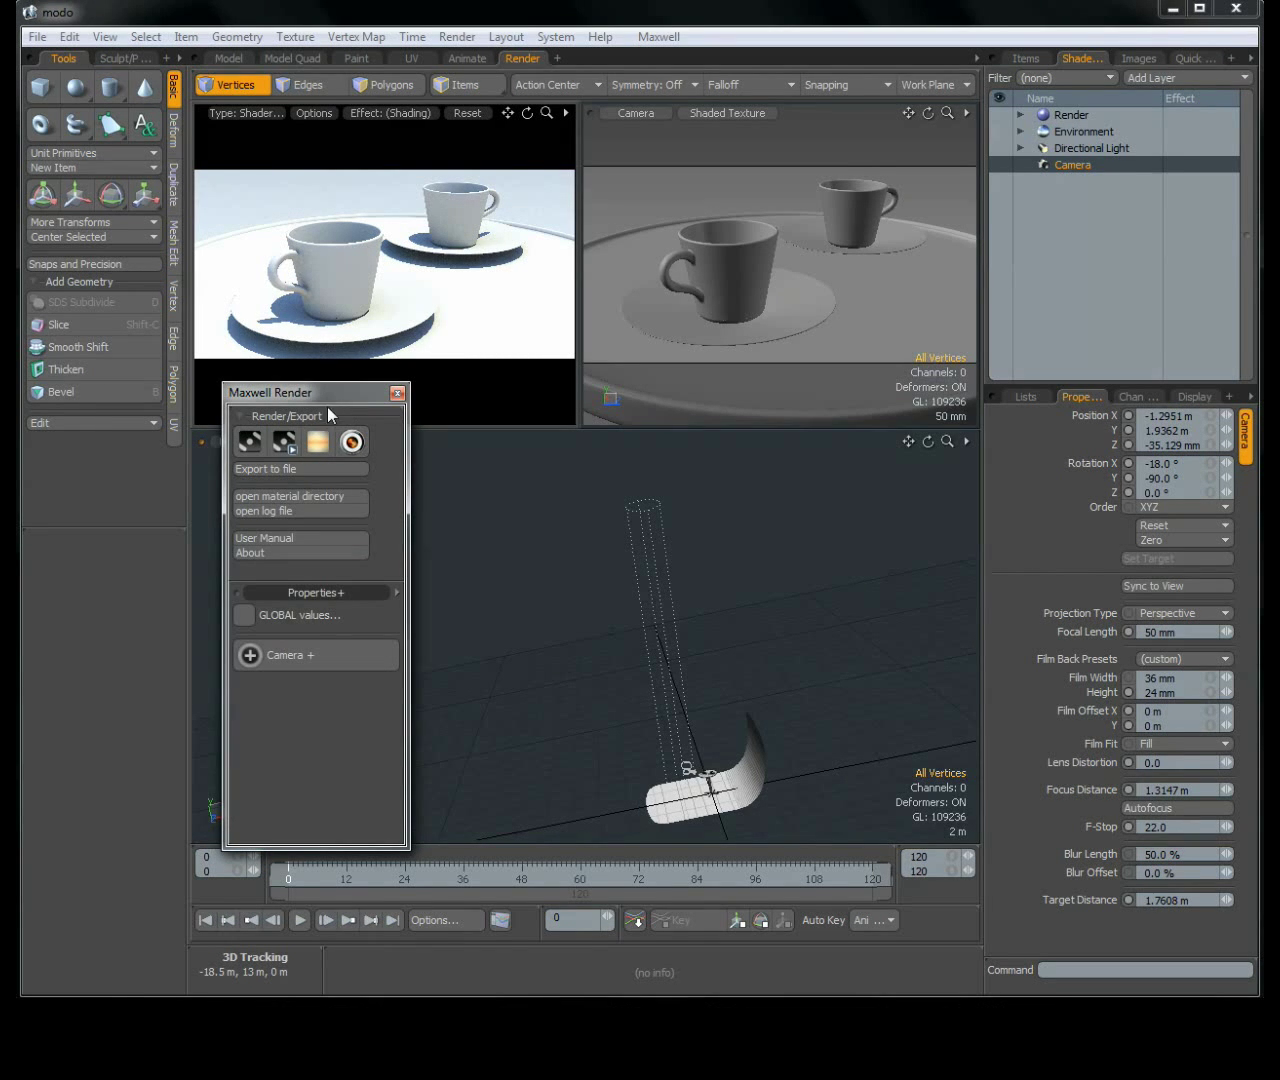
# Step: Render the Quickstart_Raw scene in Maxwell until it reaches SL 7.79, then close the render window
pyautogui.click(248, 444)
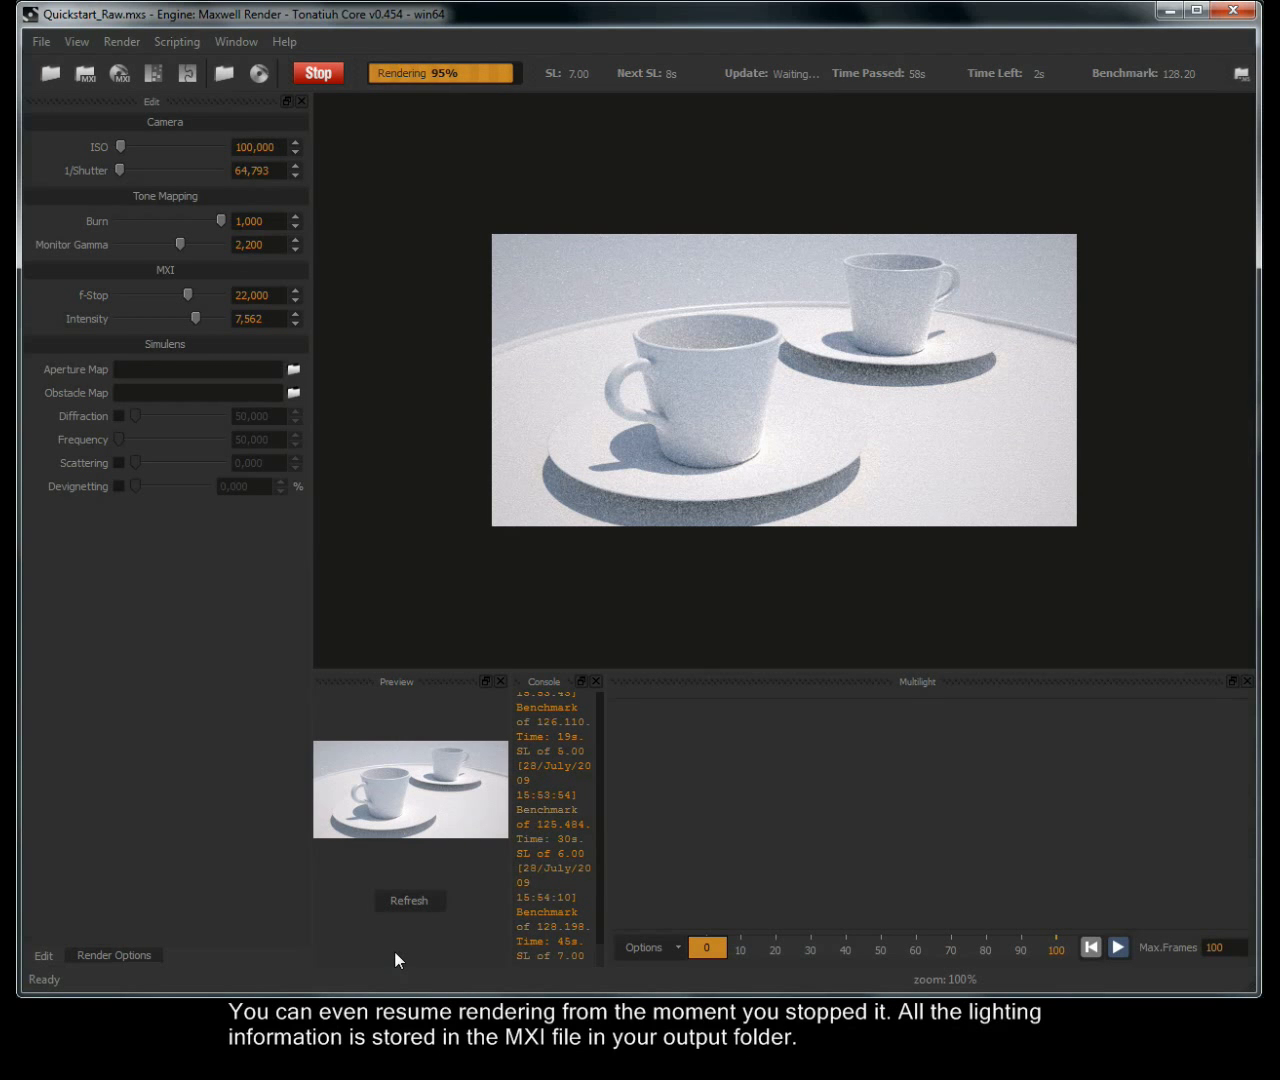
pyautogui.click(1232, 12)
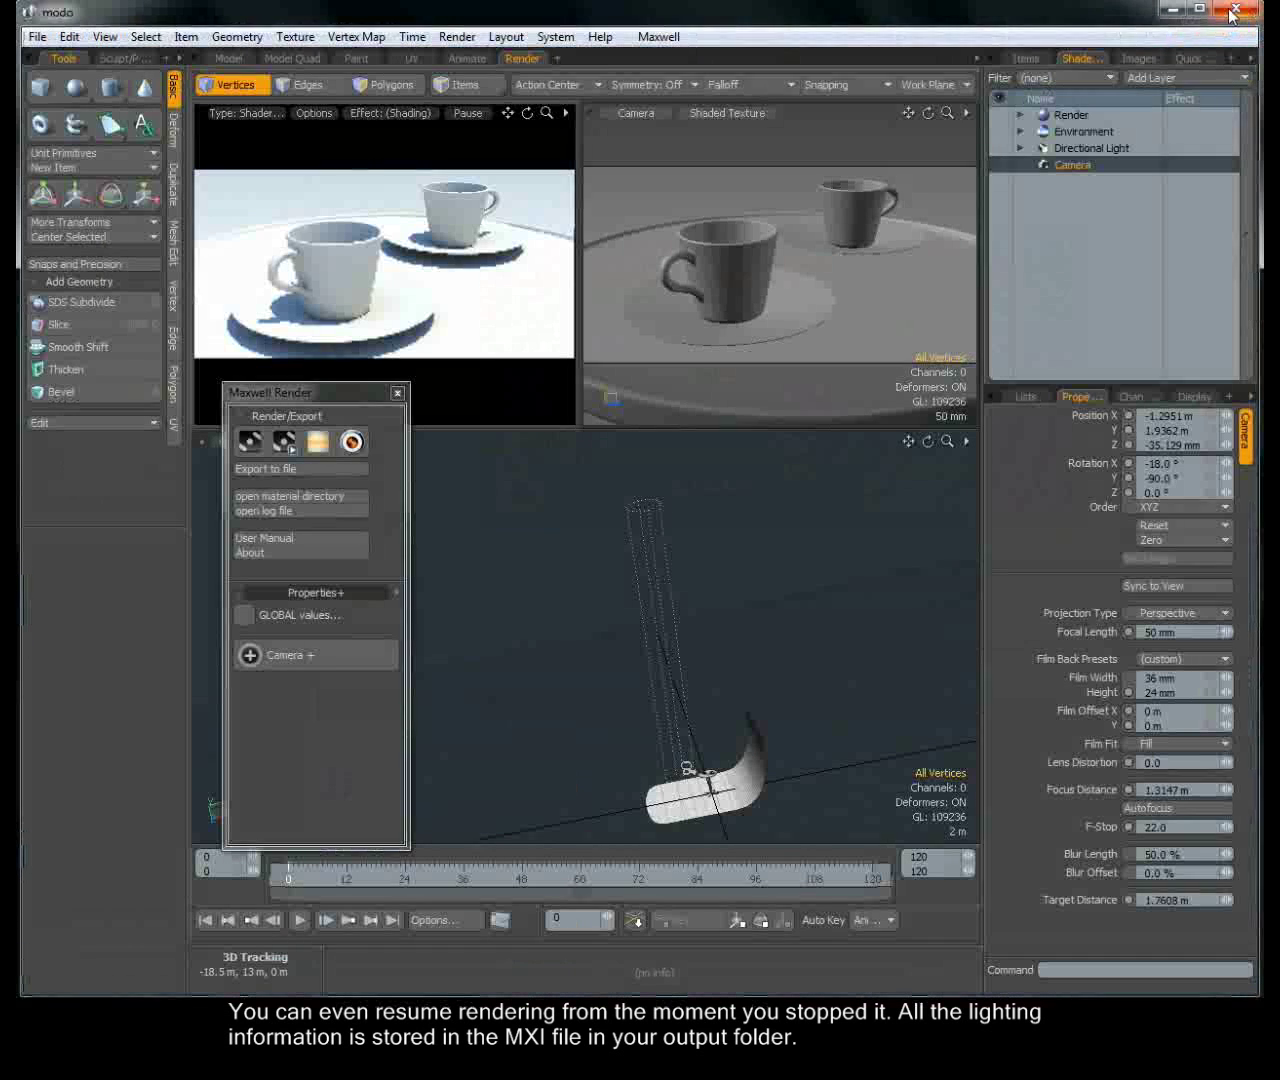
# Step: Set the camera's F-Stop to 2.8
pyautogui.click(1185, 821)
pyautogui.write('2')
pyautogui.press('Return')
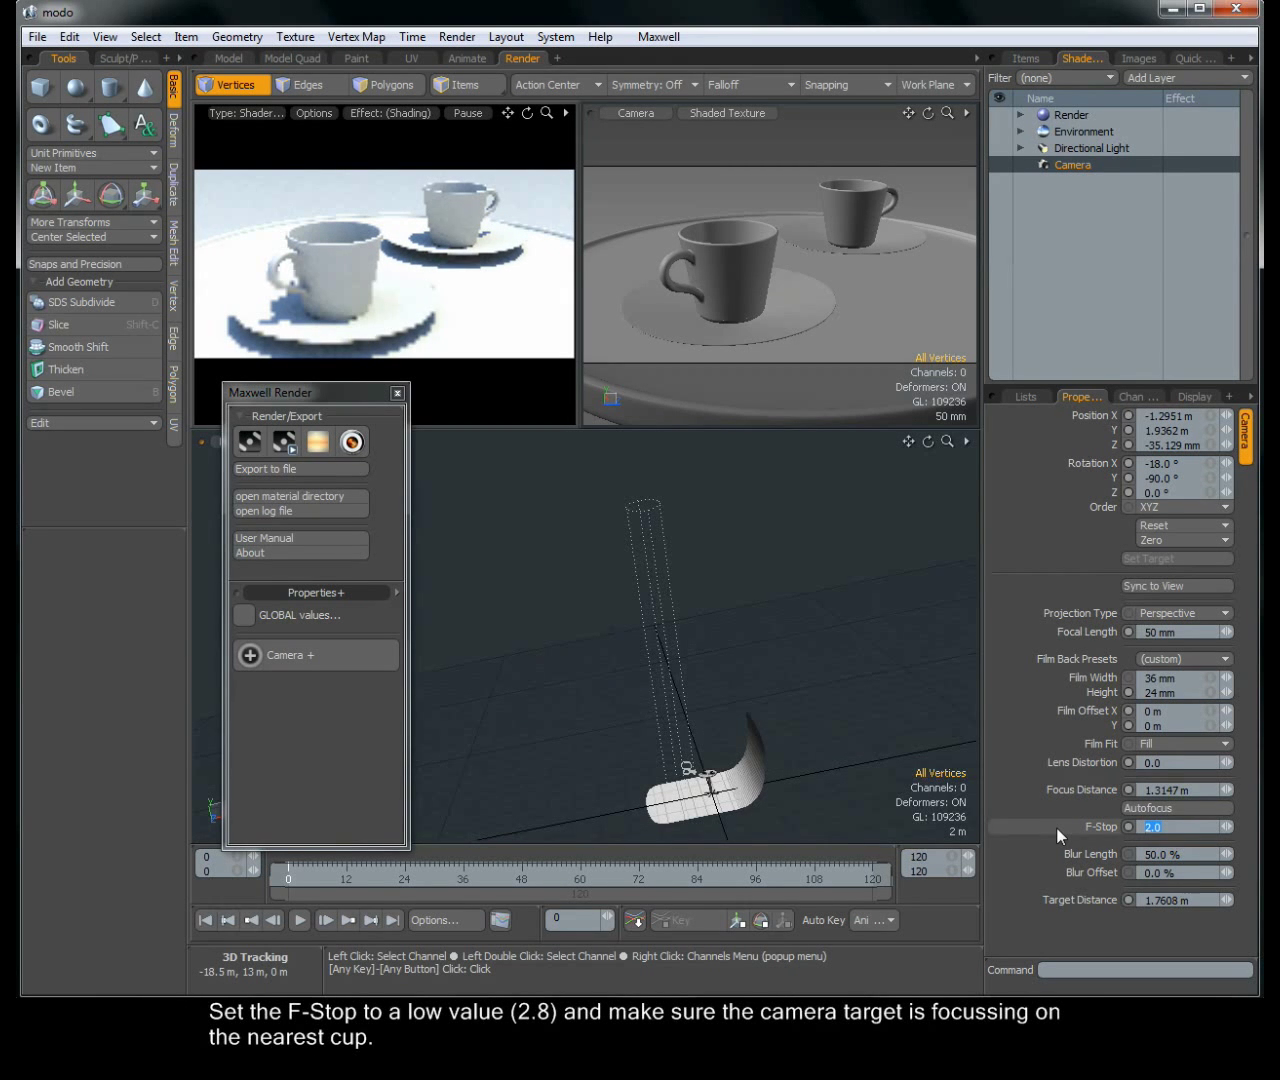
pyautogui.write('2.8')
pyautogui.press('Return')
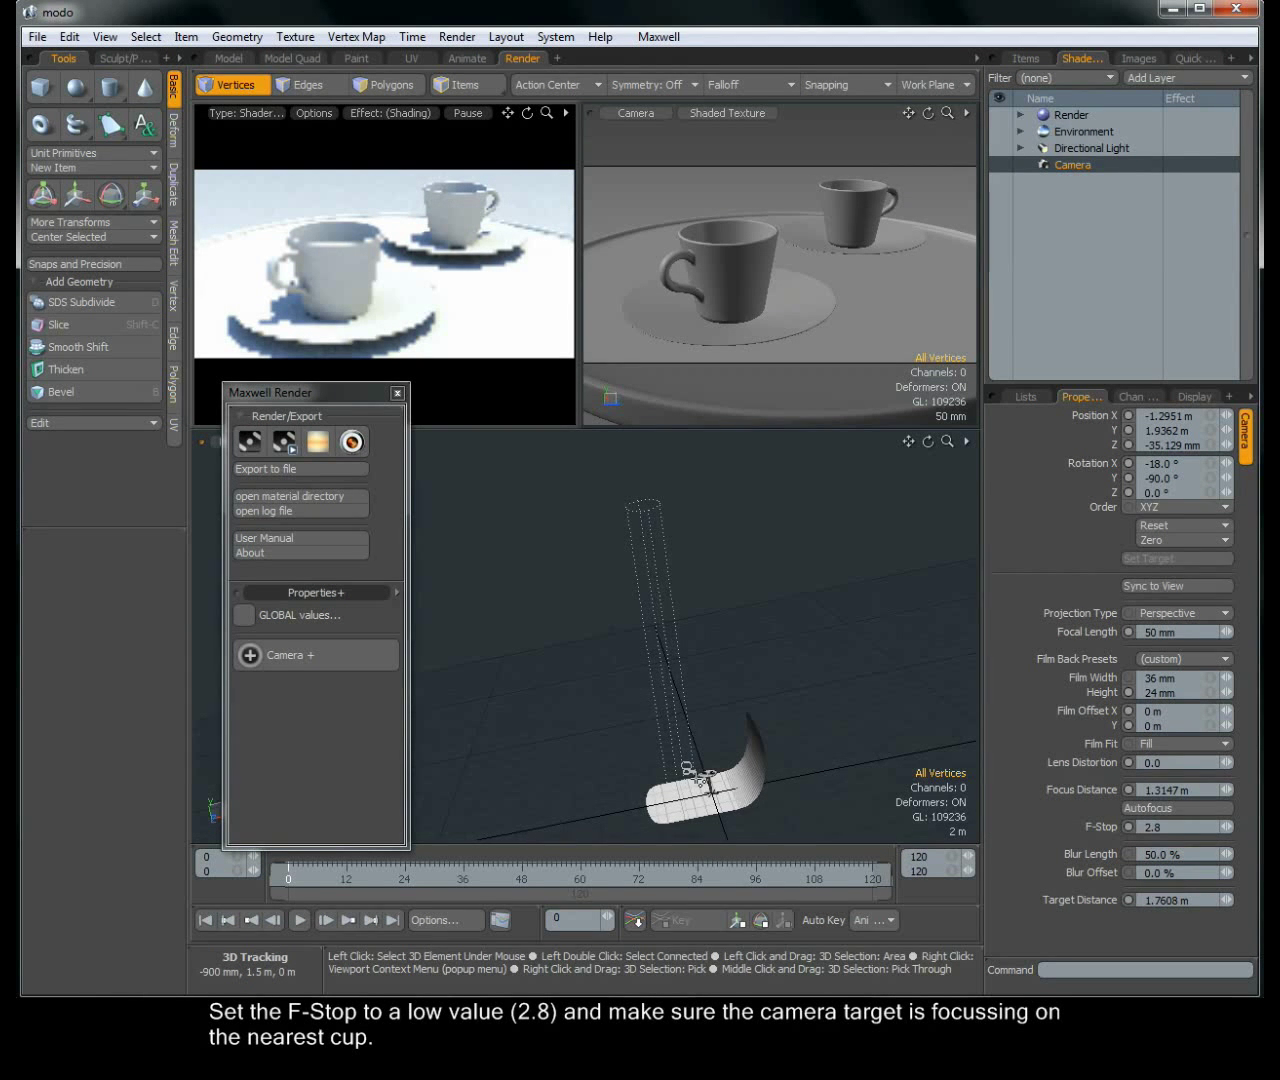
# Step: Orbit around the camera and table, and move the focus point onto the nearer cup
pyautogui.scroll(3, 706, 778)
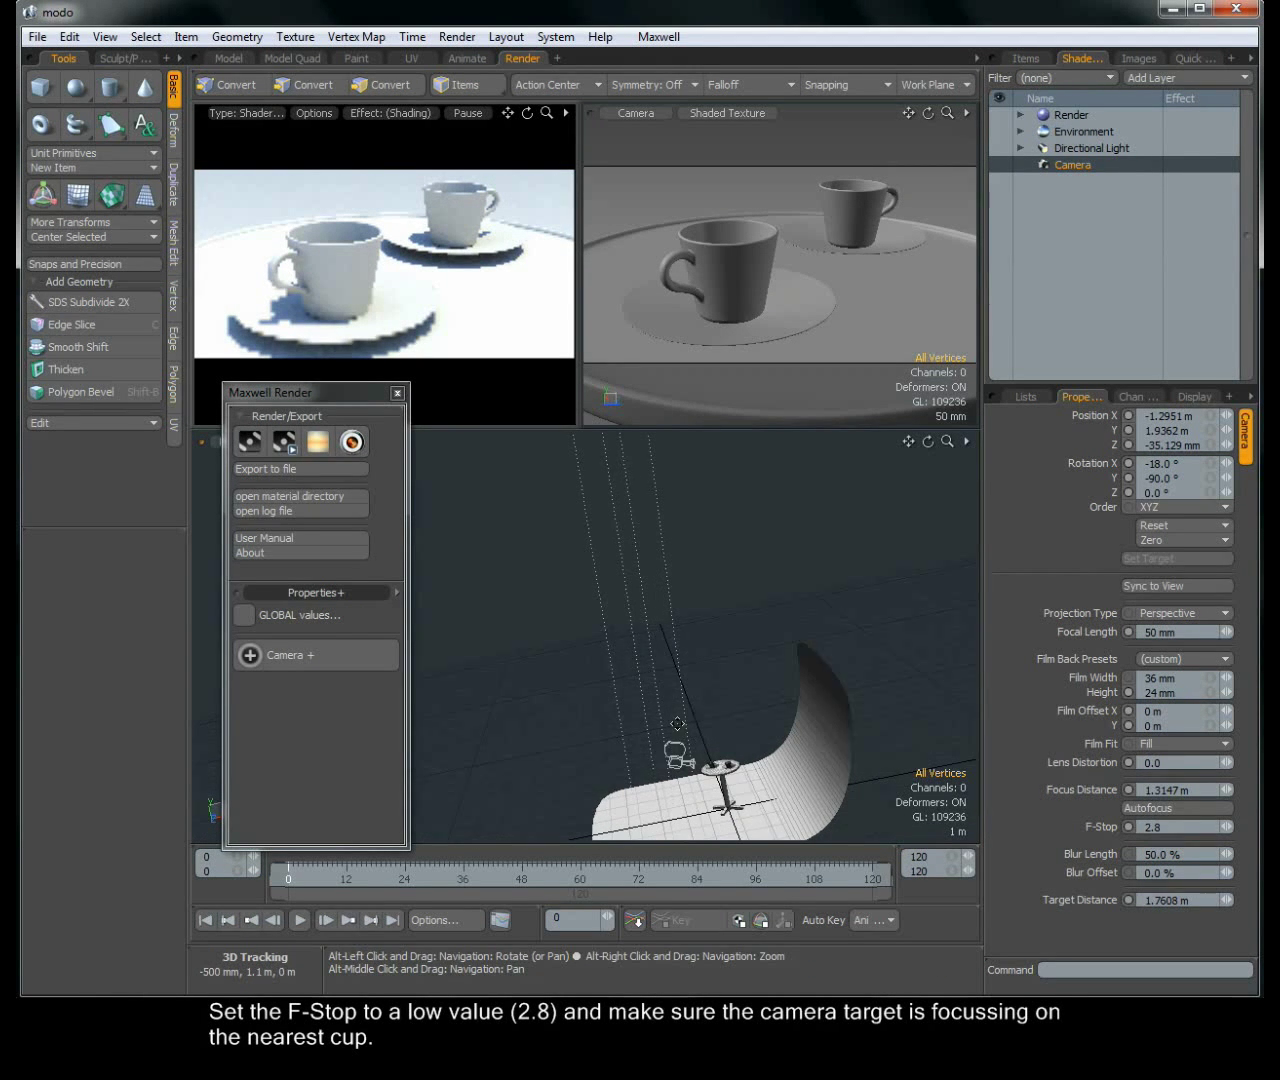
pyautogui.keyDown('alt'); pyautogui.moveTo(677, 722); pyautogui.dragTo(686, 610); pyautogui.keyUp('alt')
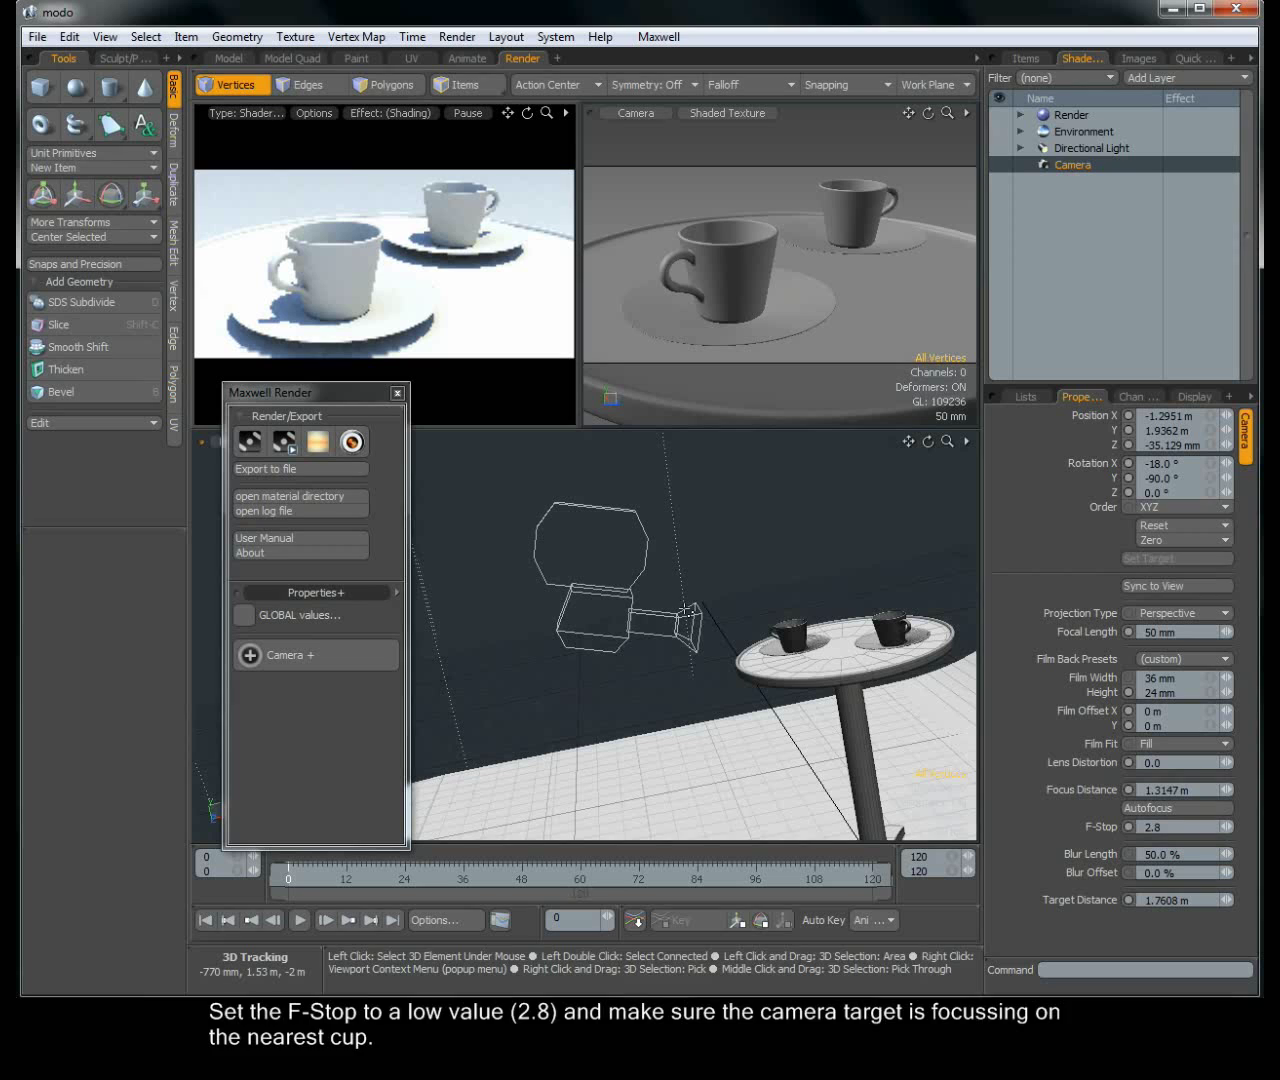
pyautogui.click(465, 84)
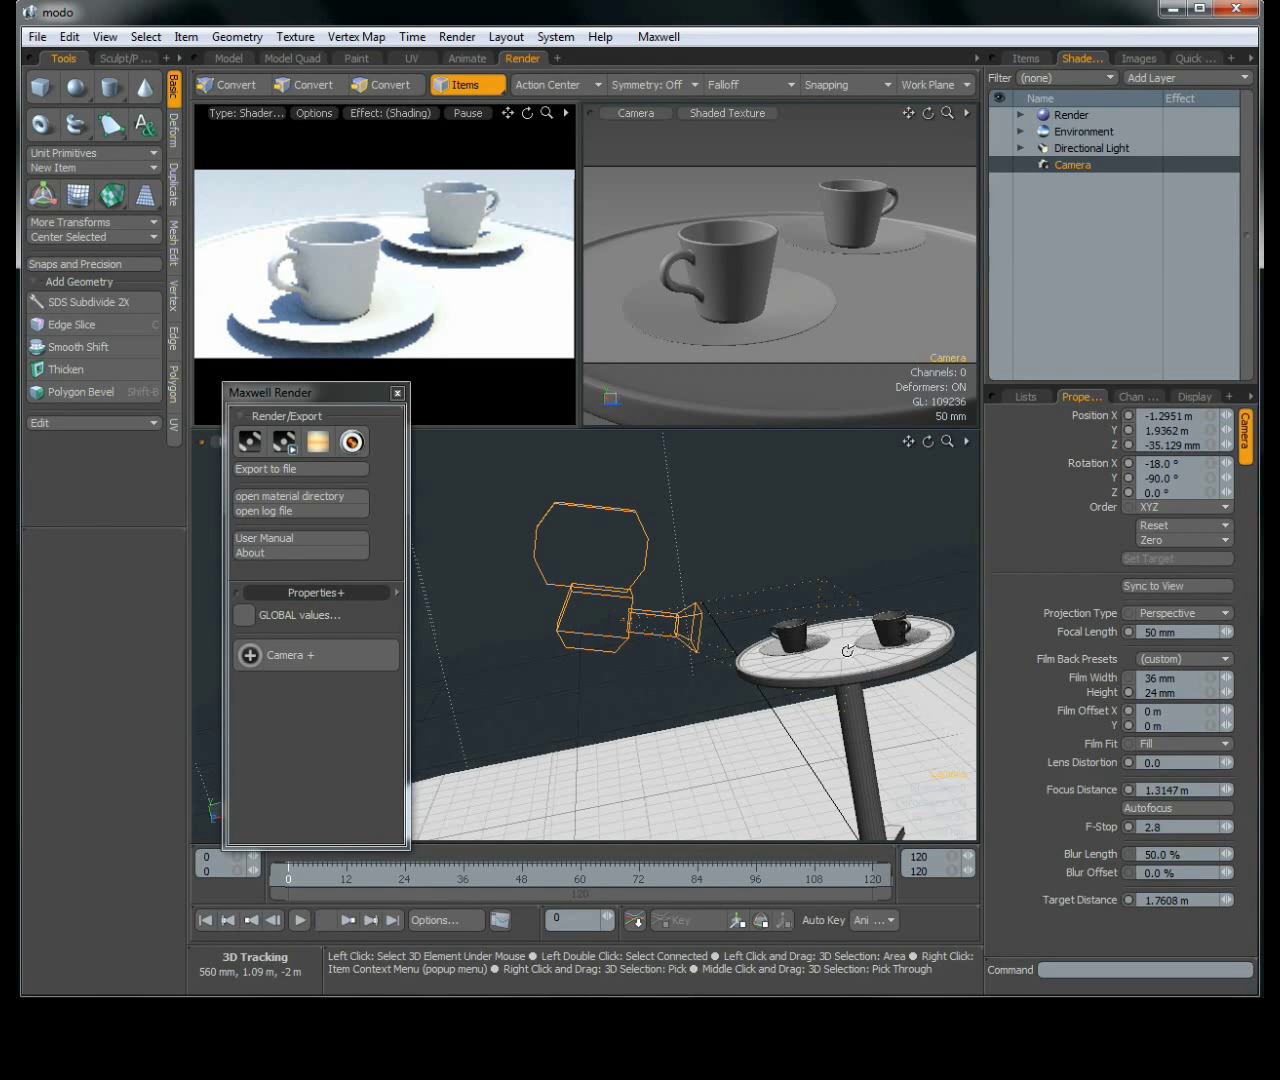
pyautogui.keyDown('alt'); pyautogui.moveTo(847, 651); pyautogui.dragTo(641, 635); pyautogui.keyUp('alt')
pyautogui.press('w')
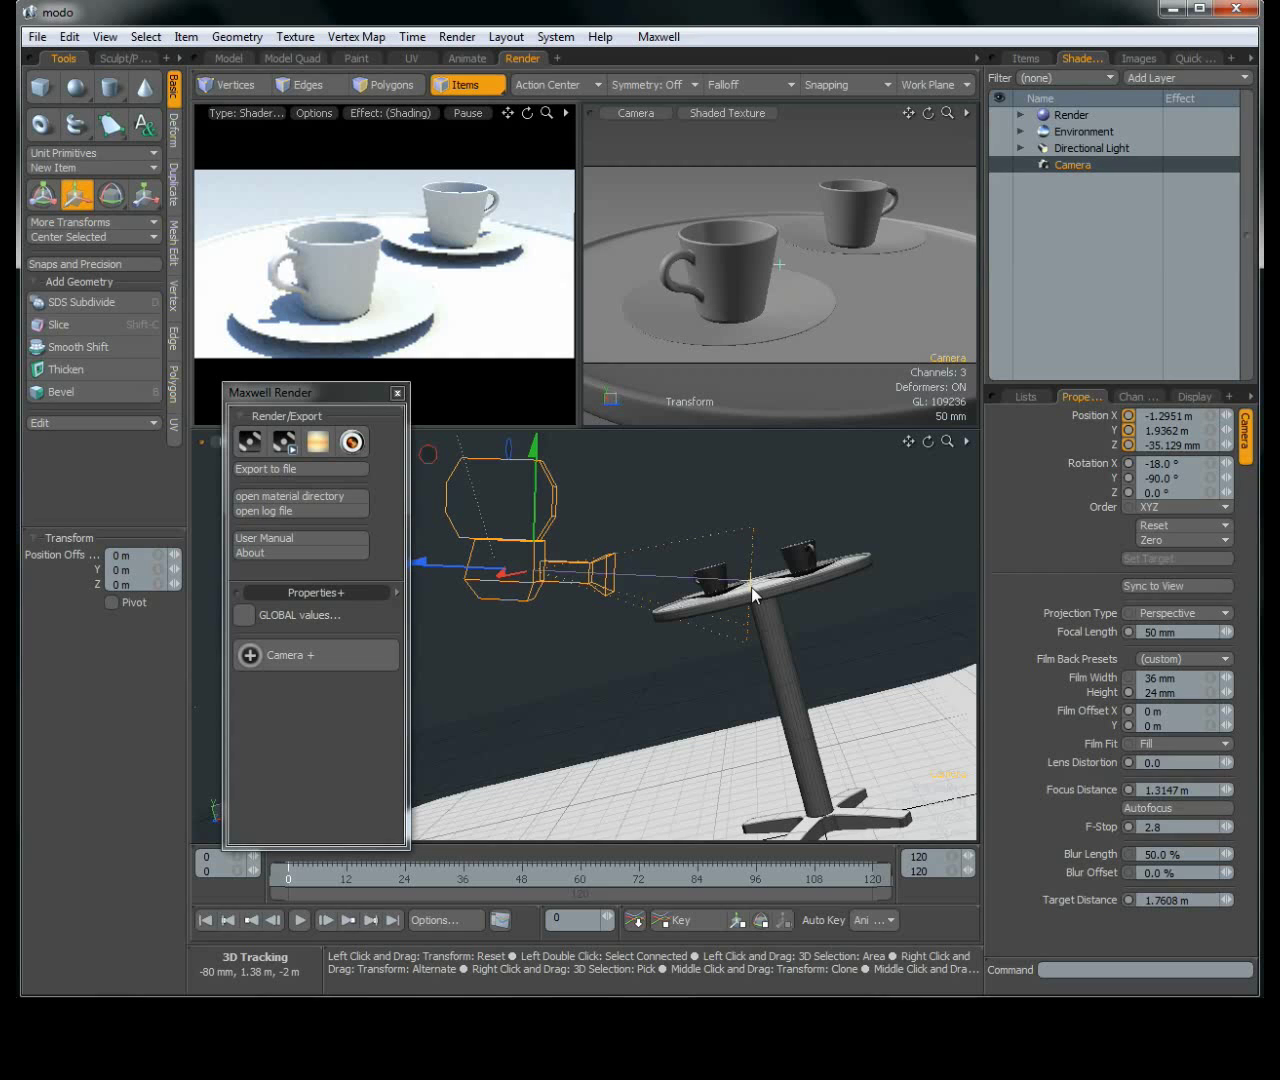
pyautogui.moveTo(751, 587)
pyautogui.mouseDown()
pyautogui.moveTo(704, 578)
pyautogui.moveTo(735, 584)
pyautogui.mouseUp()
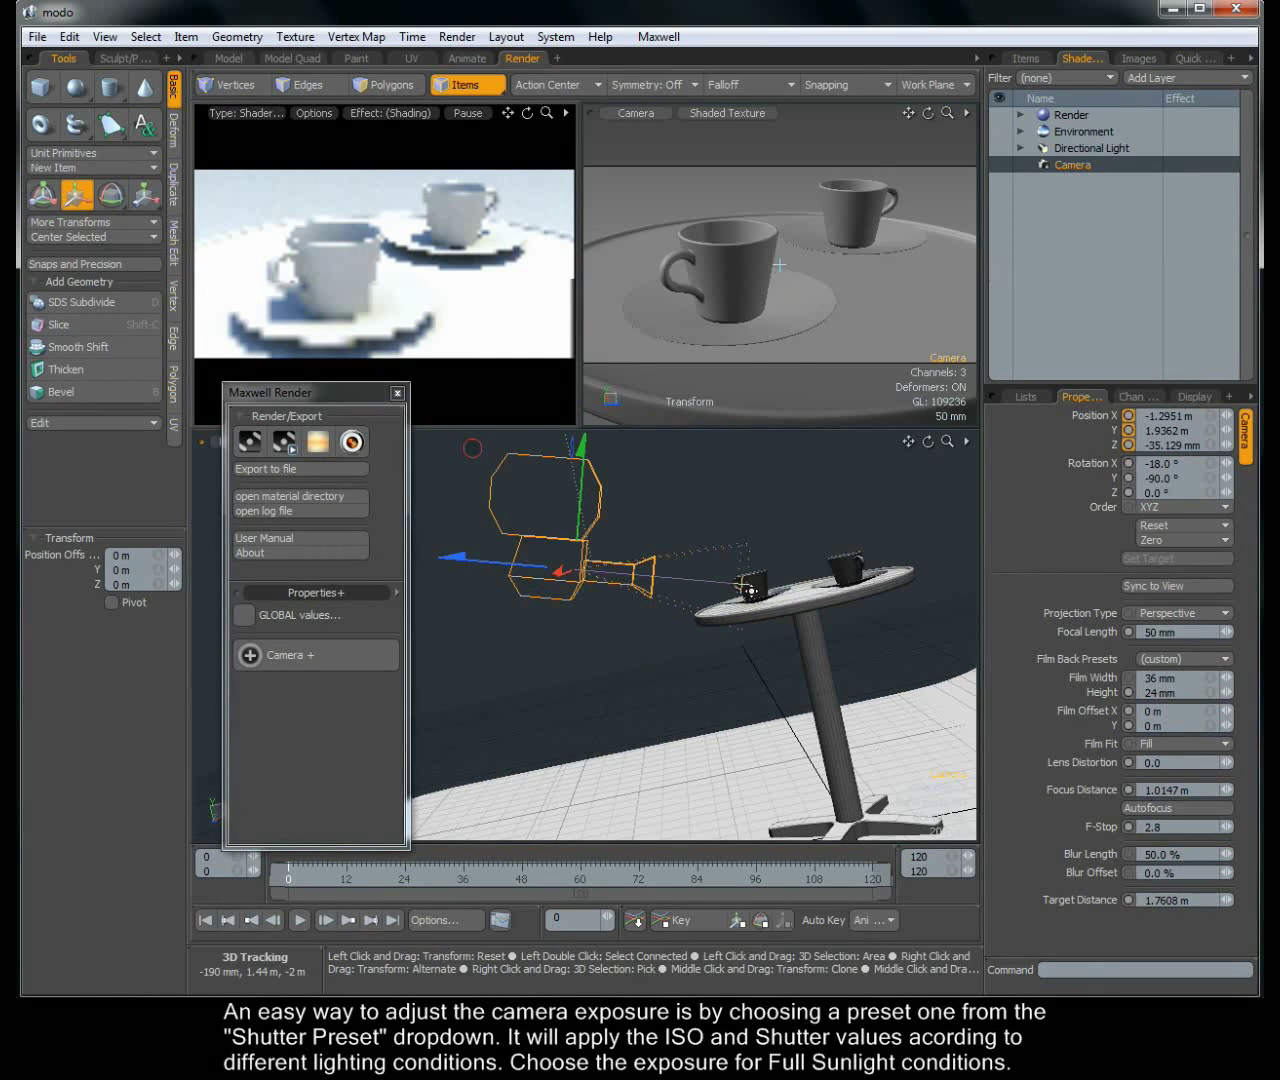
pyautogui.press('space')
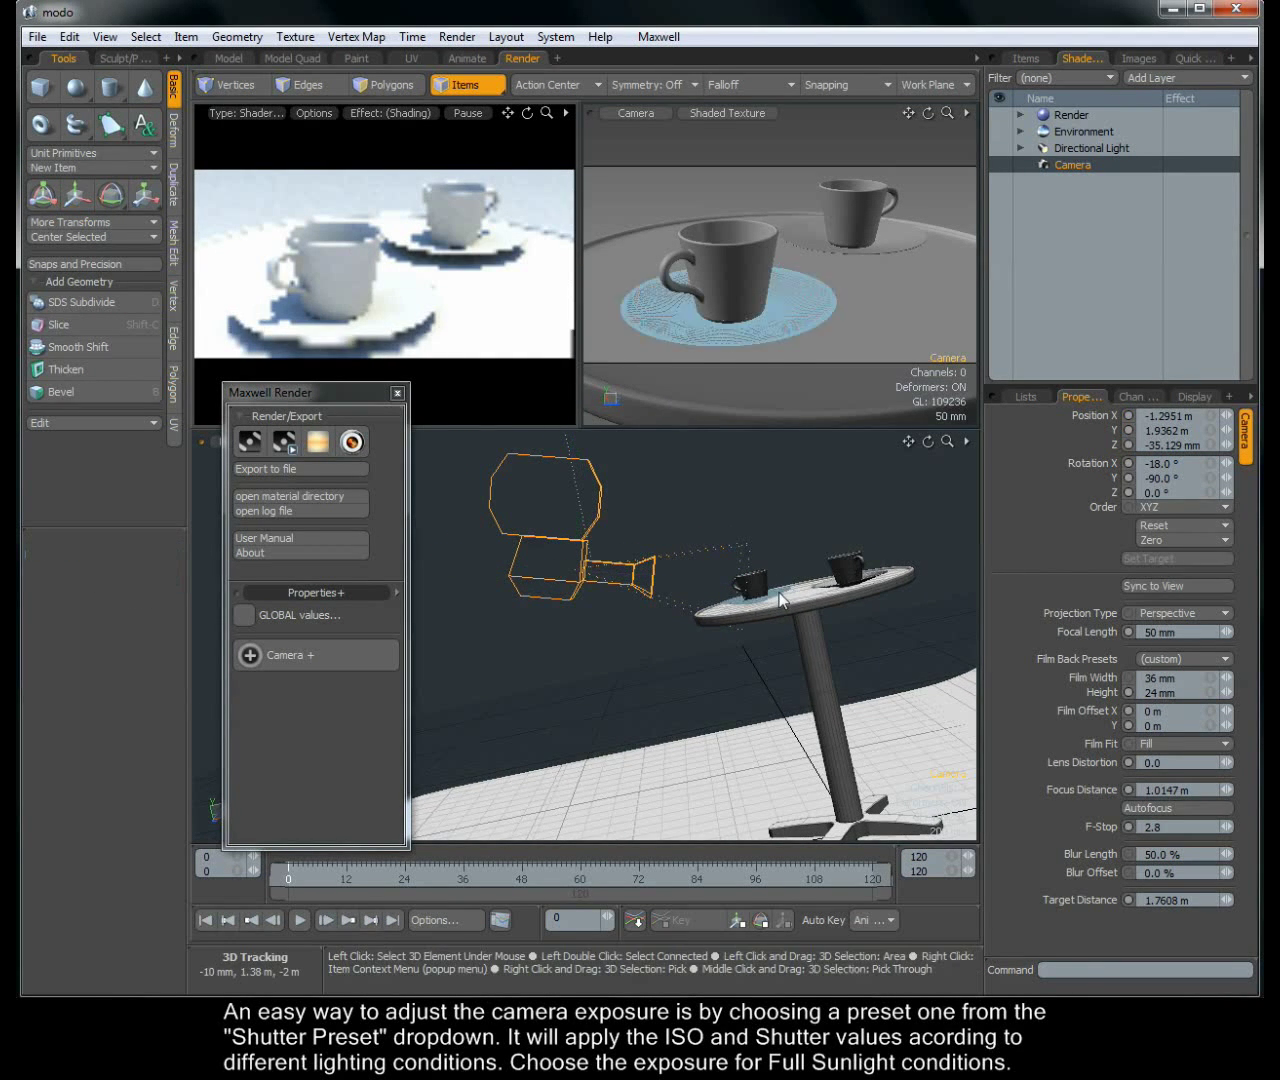
# Step: Apply the Full sunlight shutter preset to the Maxwell camera and start the Maxwell render
pyautogui.click(365, 652)
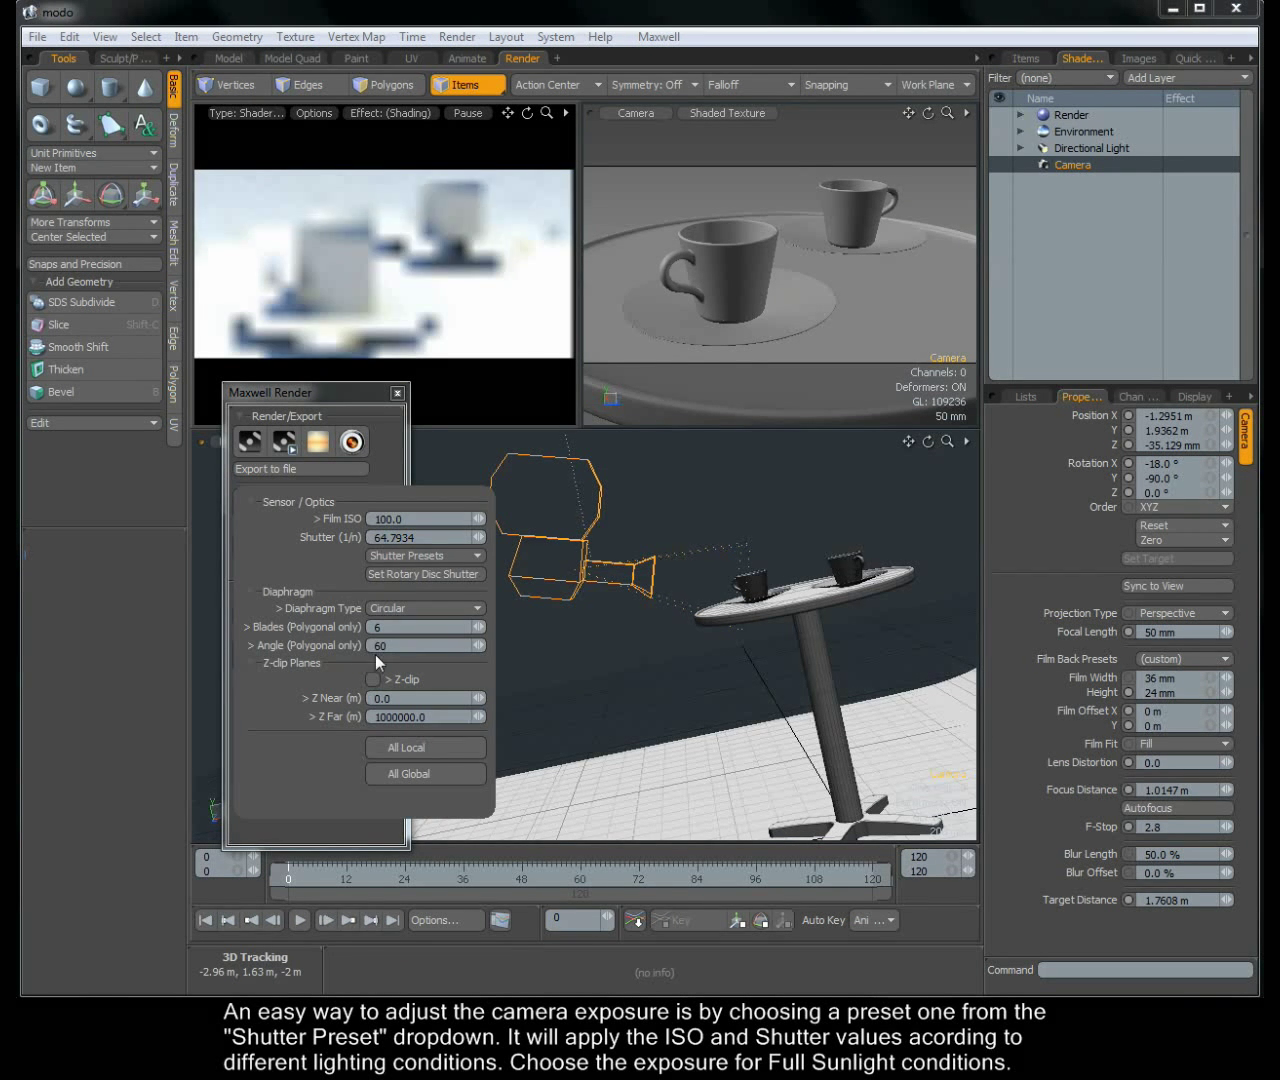
pyautogui.click(451, 557)
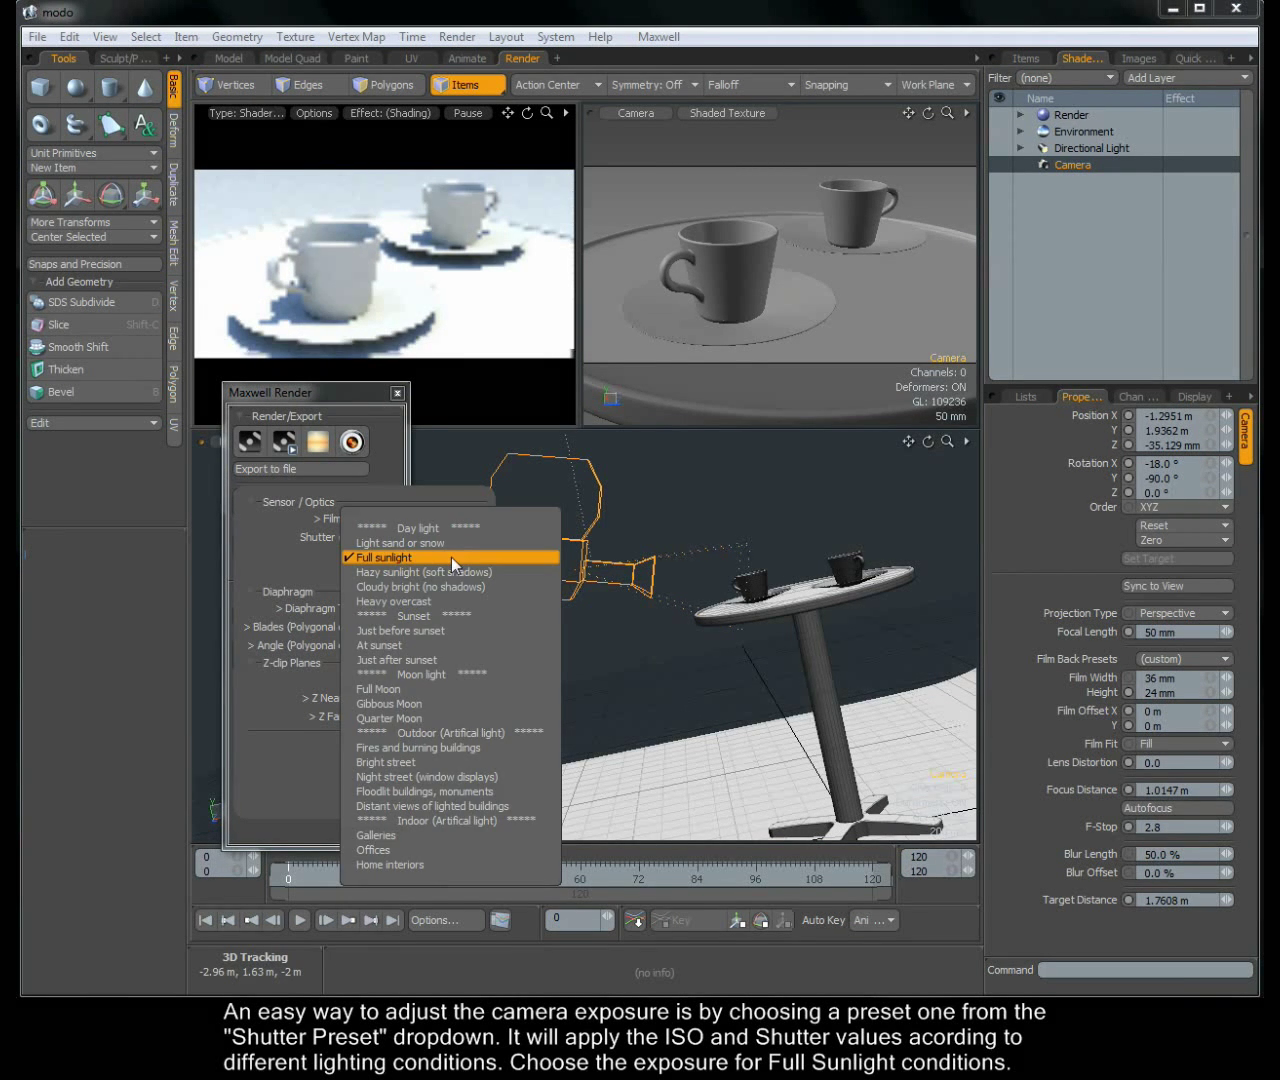
pyautogui.click(451, 557)
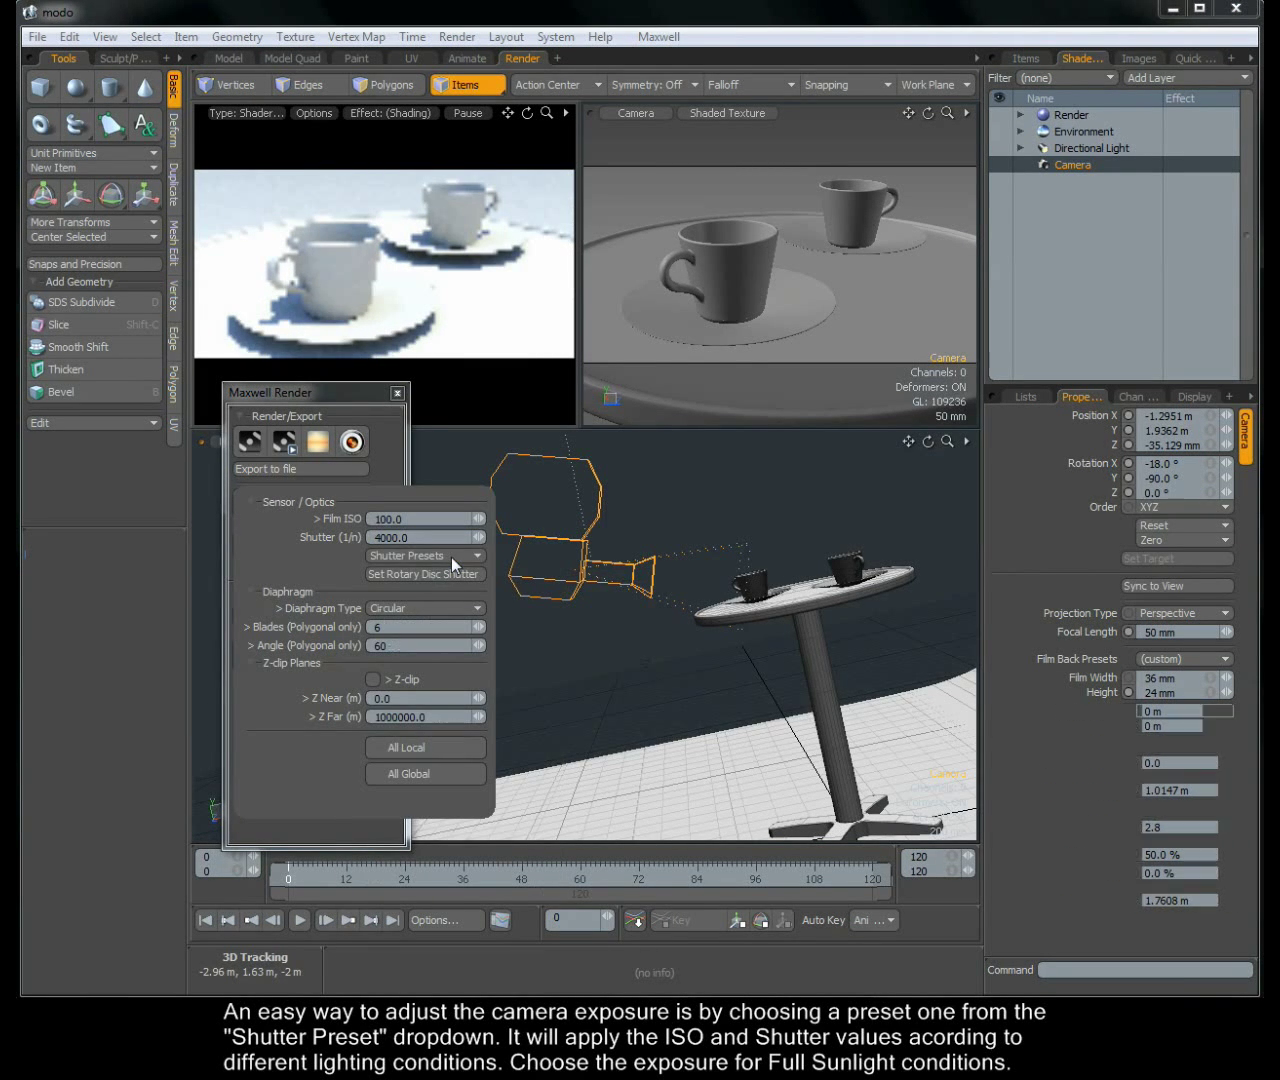
pyautogui.click(249, 443)
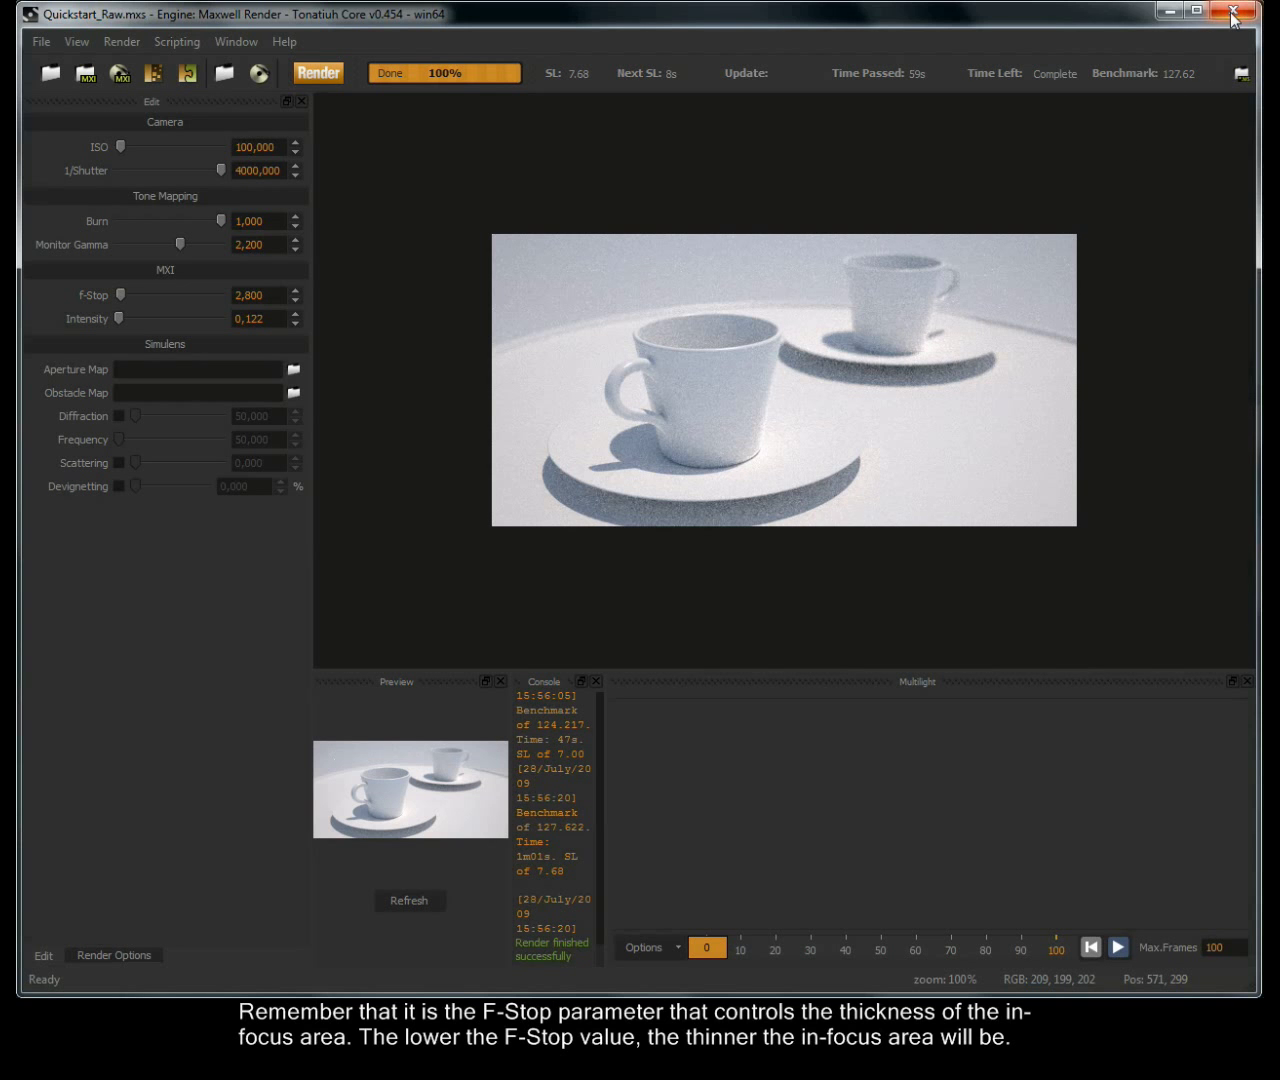
# Step: Close the finished ISO 100, shutter 4000 two-cup render and return to Modo
pyautogui.click(1232, 14)
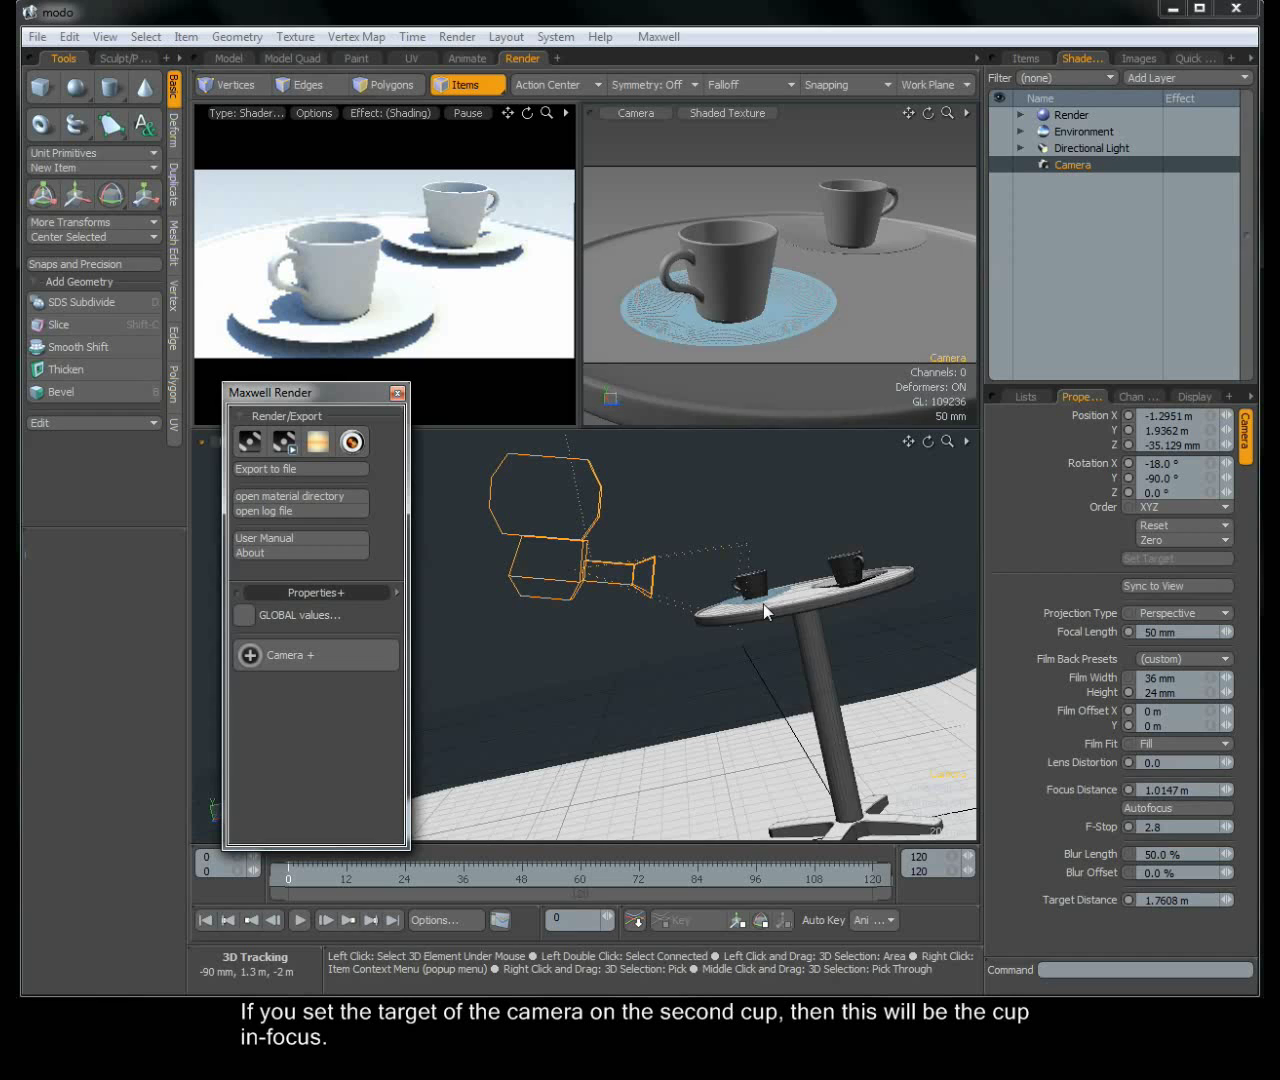
# Step: Move the camera focus target onto the second cup and render the scene in Maxwell
pyautogui.press('w')
pyautogui.moveTo(749, 588); pyautogui.dragTo(862, 598)
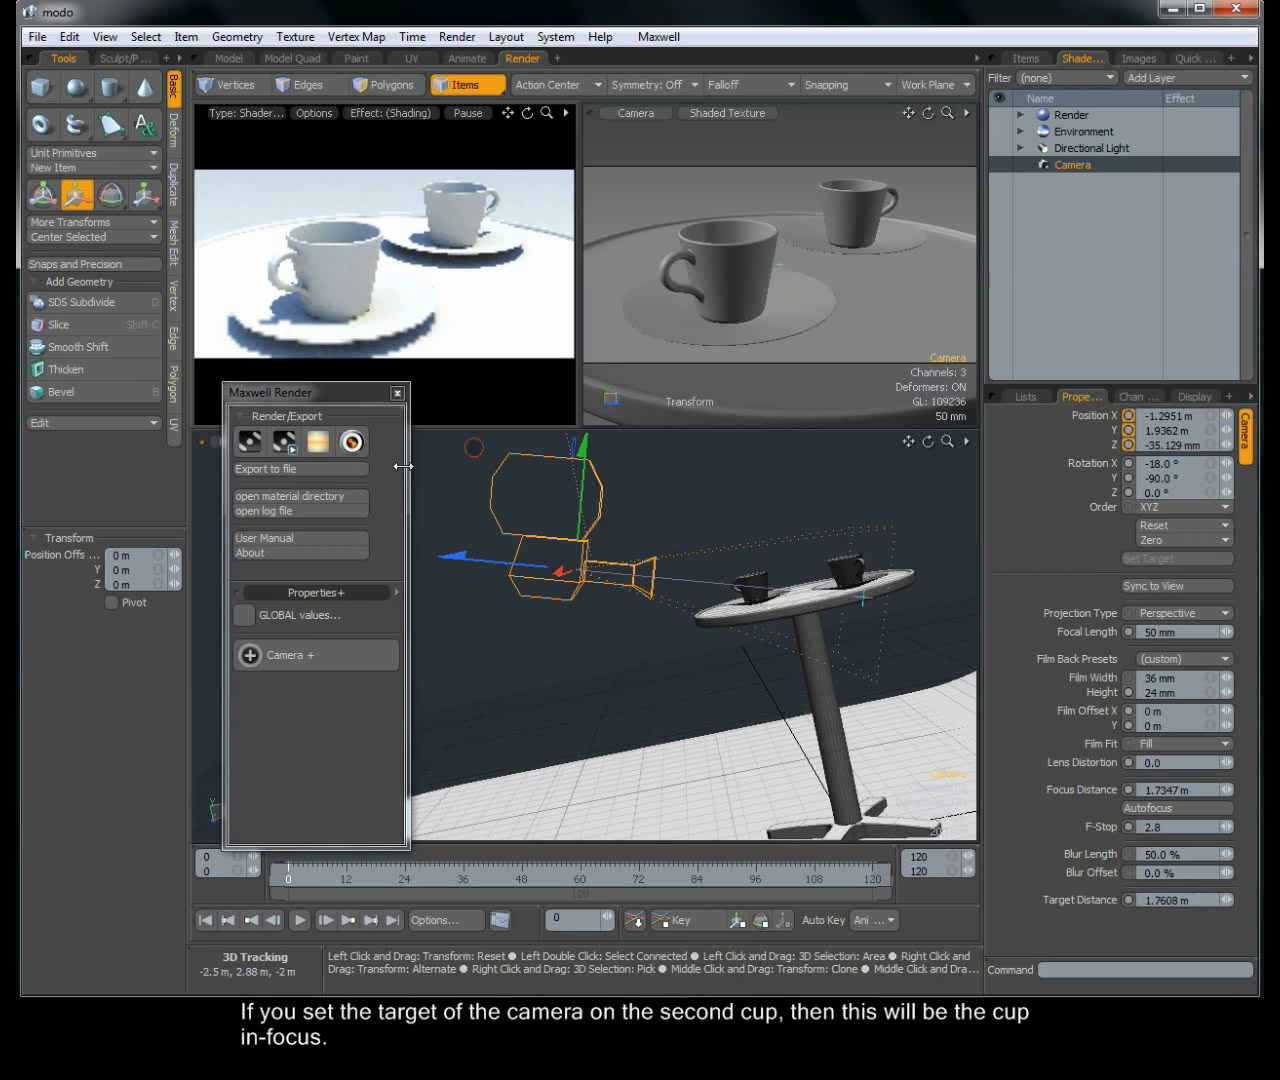
pyautogui.click(251, 450)
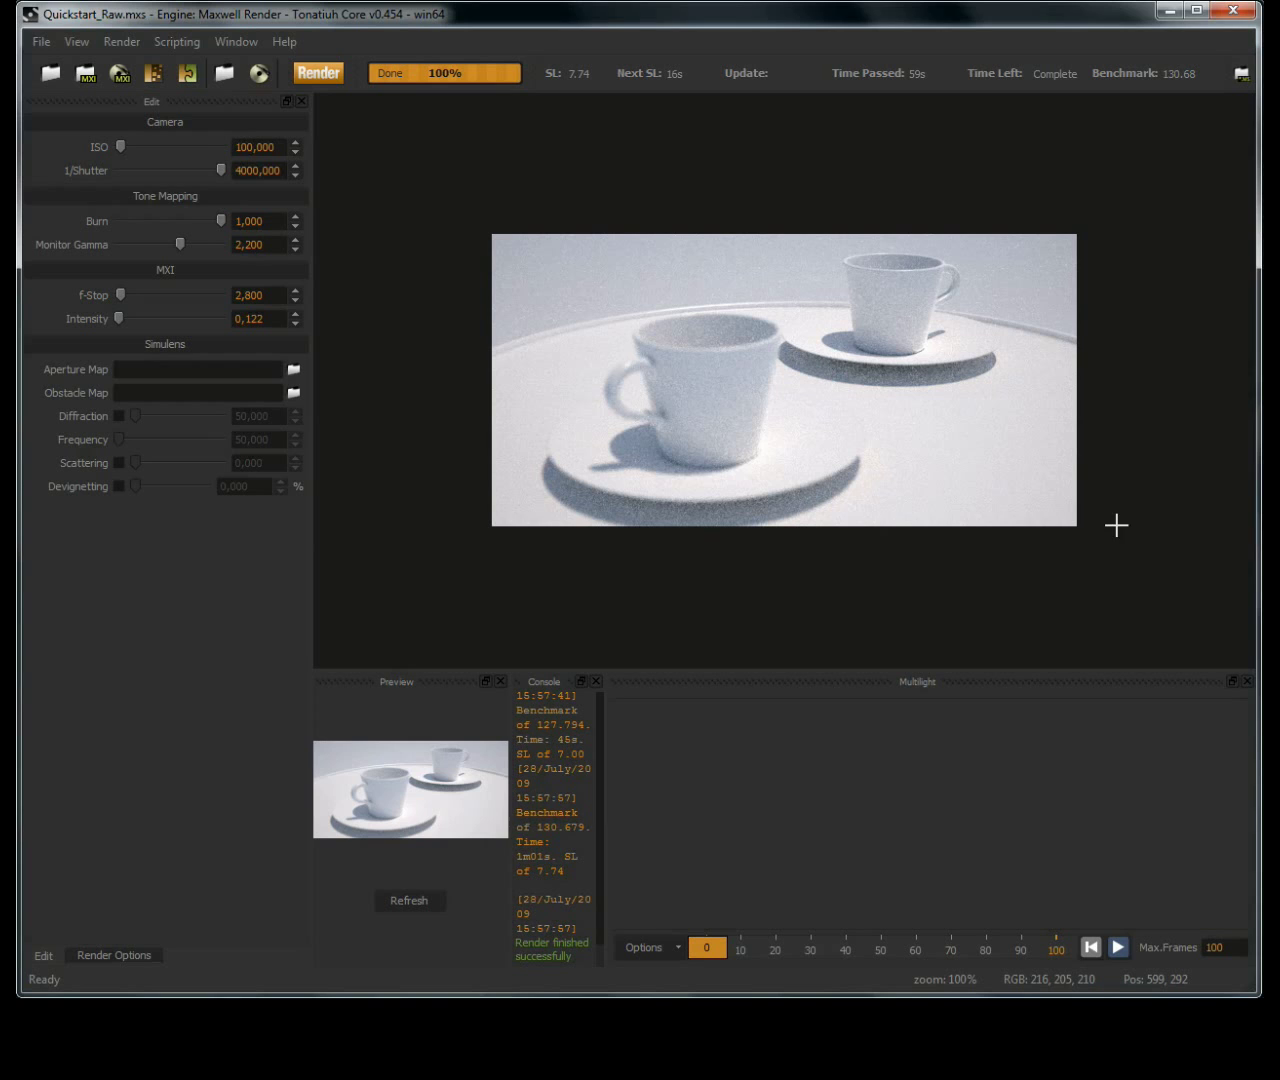
# Step: Close the finished back-cup-focused render to return to Modo
pyautogui.click(1236, 10)
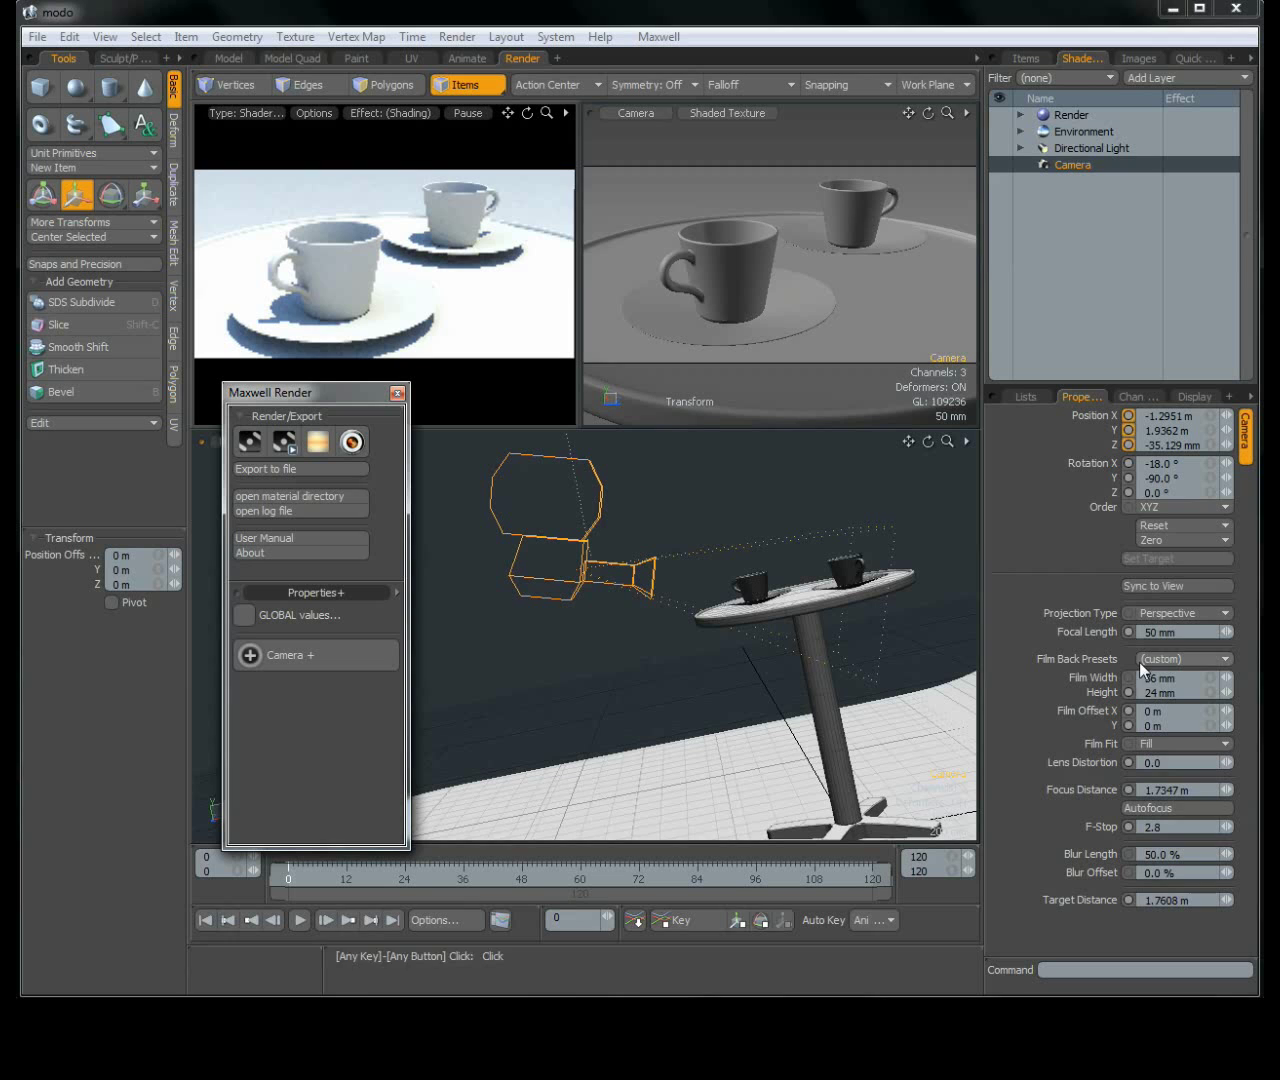
# Step: Set the camera F-Stop to 22 so every object is in focus
pyautogui.click(1171, 828)
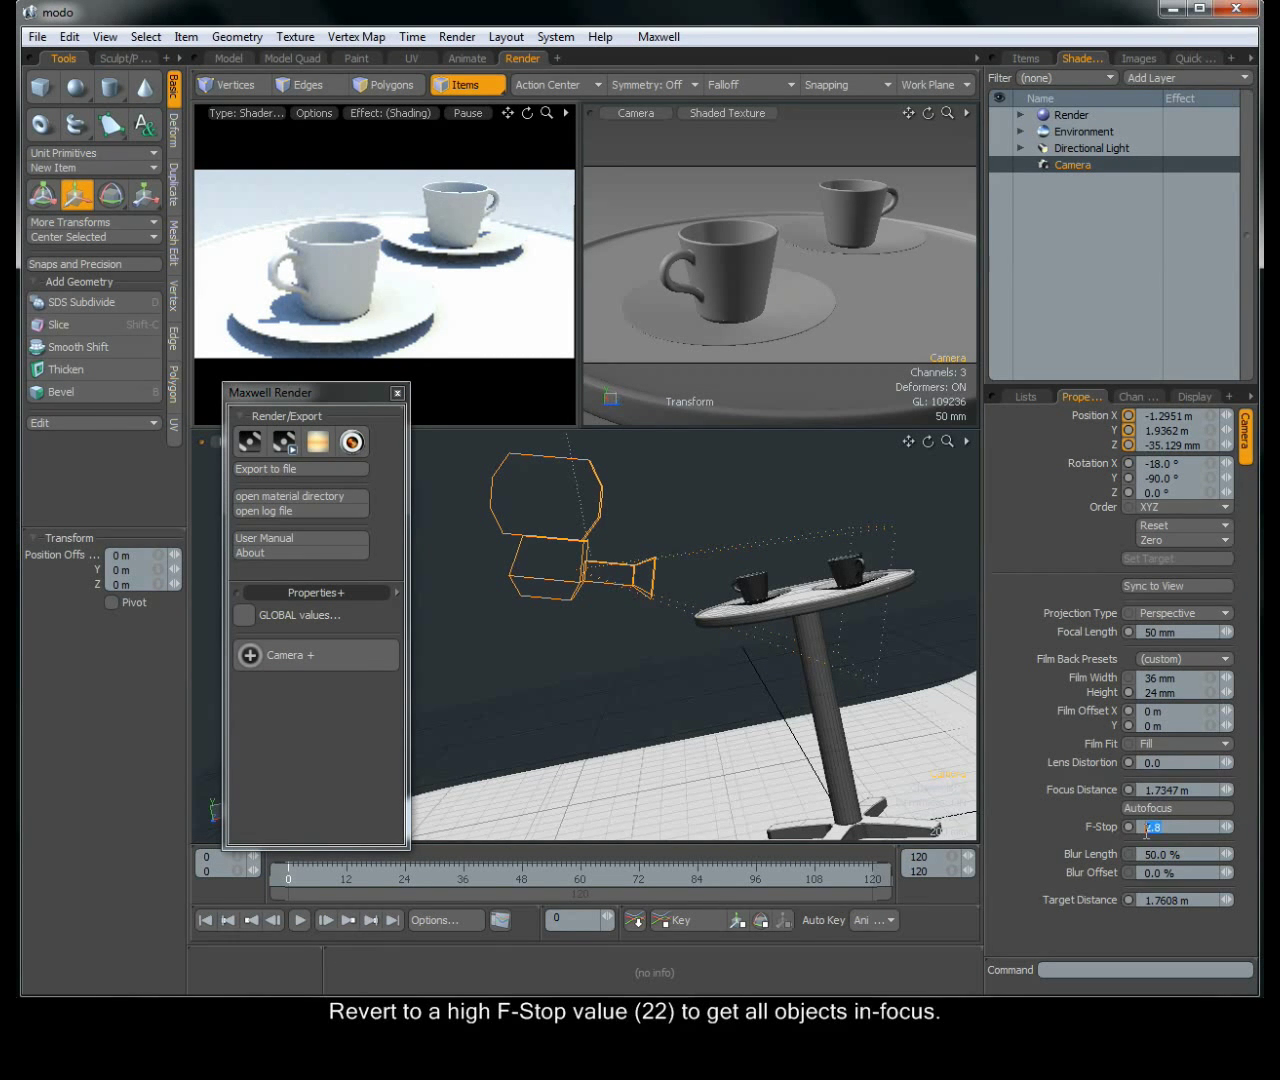
pyautogui.write('22')
pyautogui.press('Return')
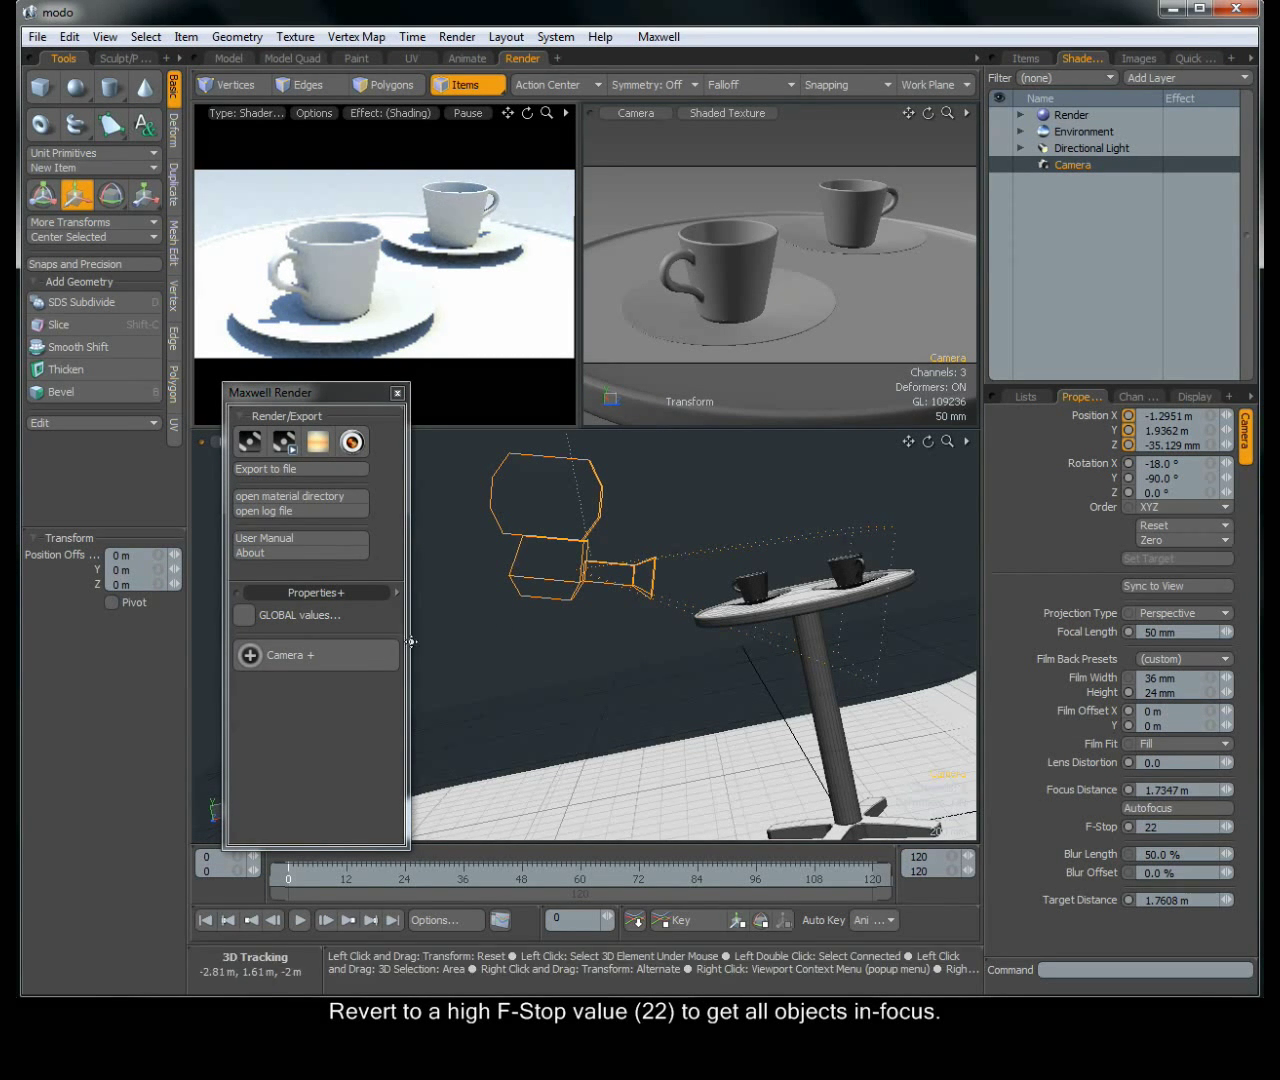
# Step: Reapply the Full sunlight shutter preset in the Maxwell camera settings
pyautogui.click(355, 654)
pyautogui.click(422, 559)
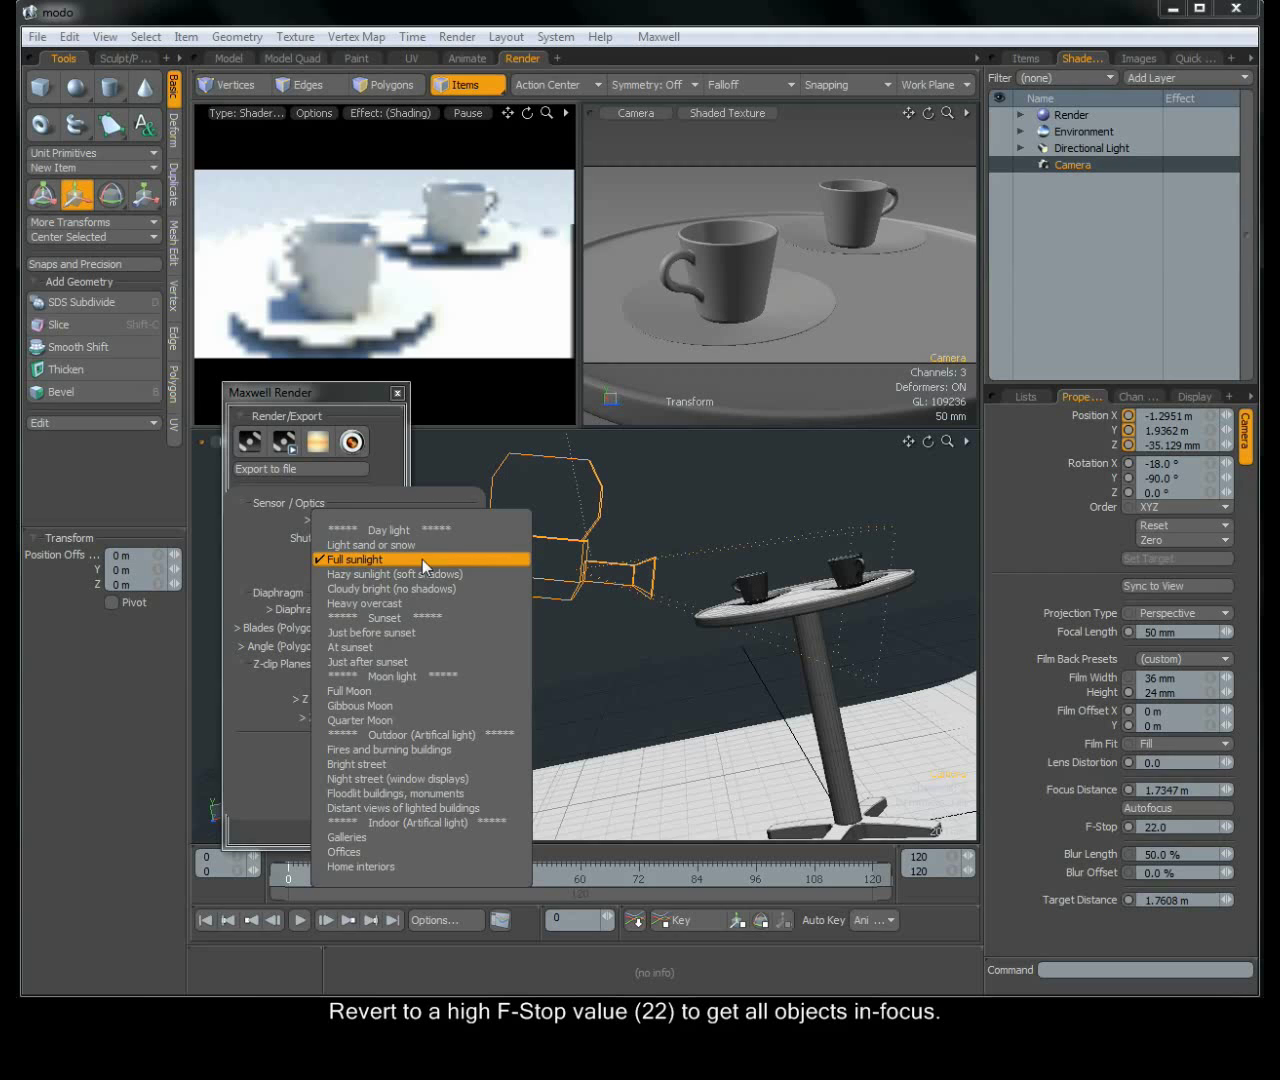
pyautogui.click(418, 554)
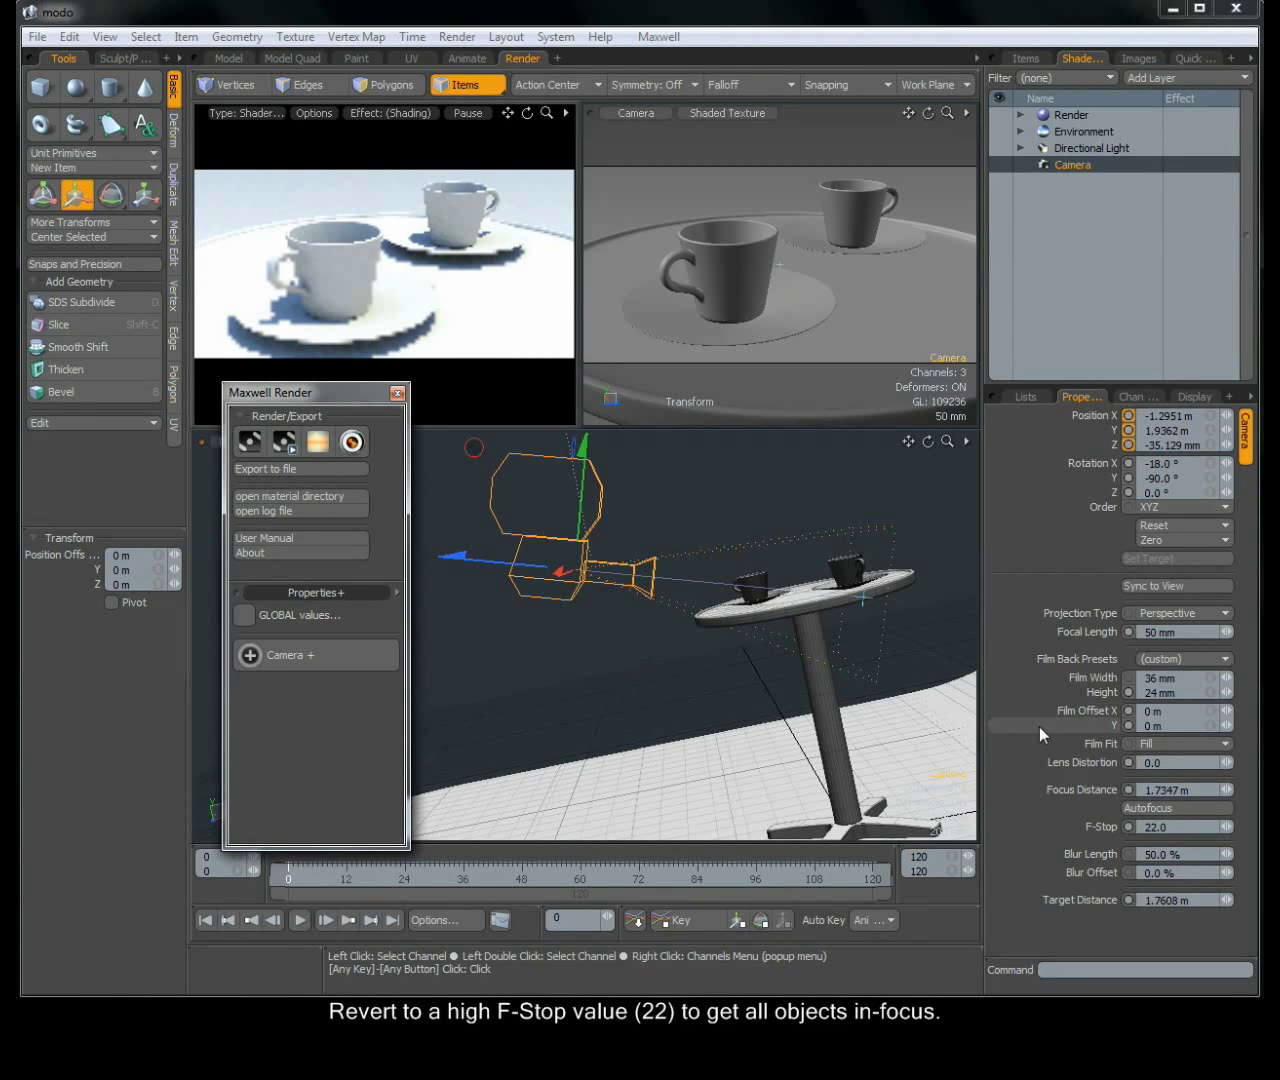
# Step: Select the Directional Light and set the sun location to London
pyautogui.click(1079, 149)
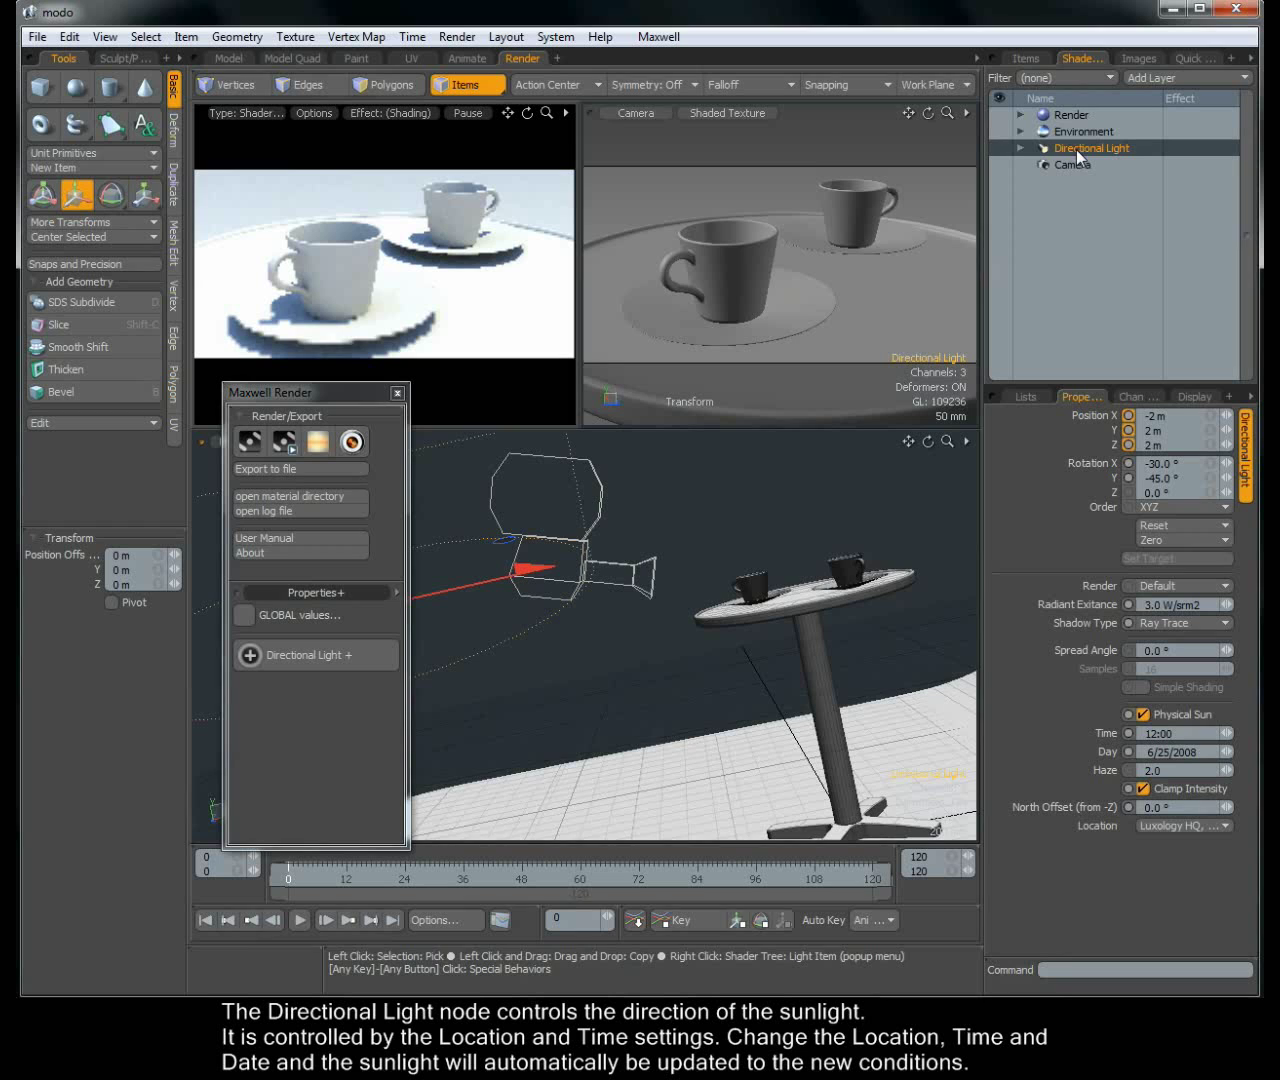
pyautogui.press('a')
pyautogui.hotkey('shift', 'a')
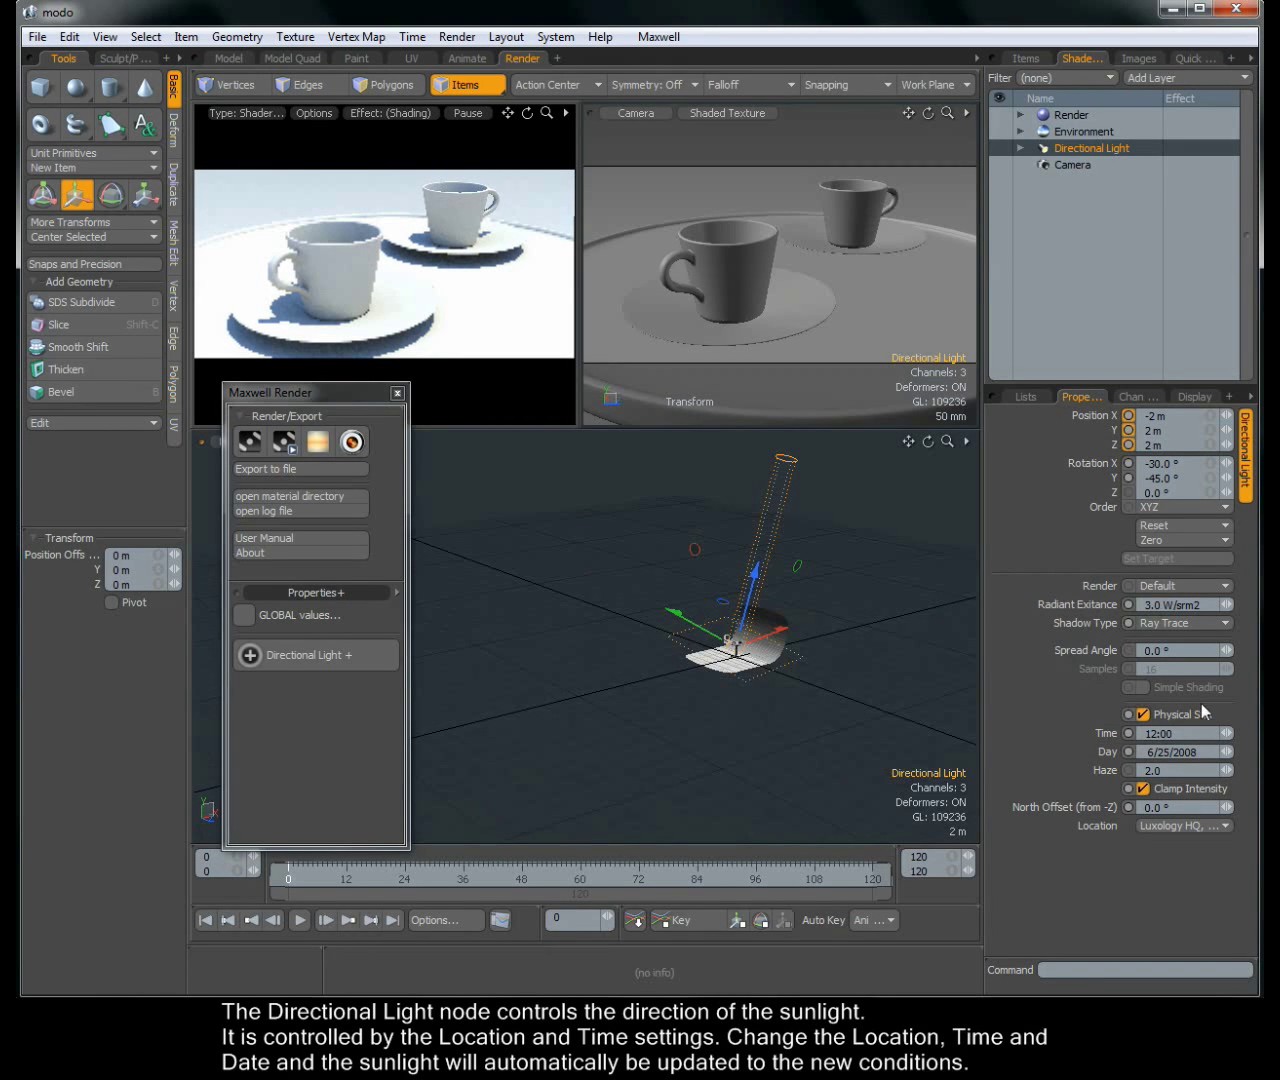
pyautogui.press('q')
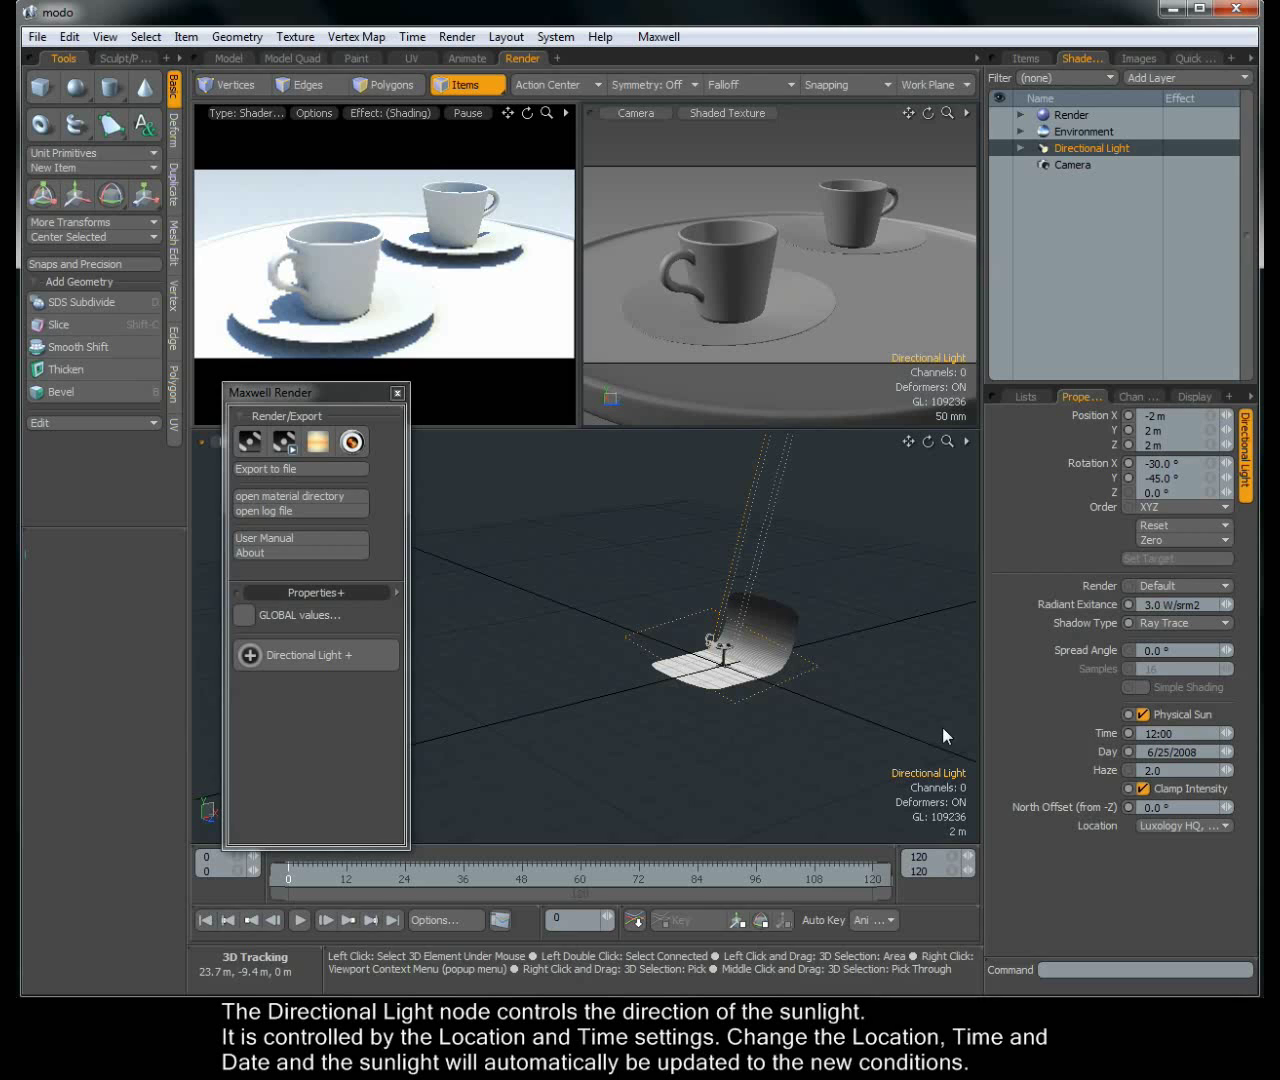
pyautogui.click(1157, 825)
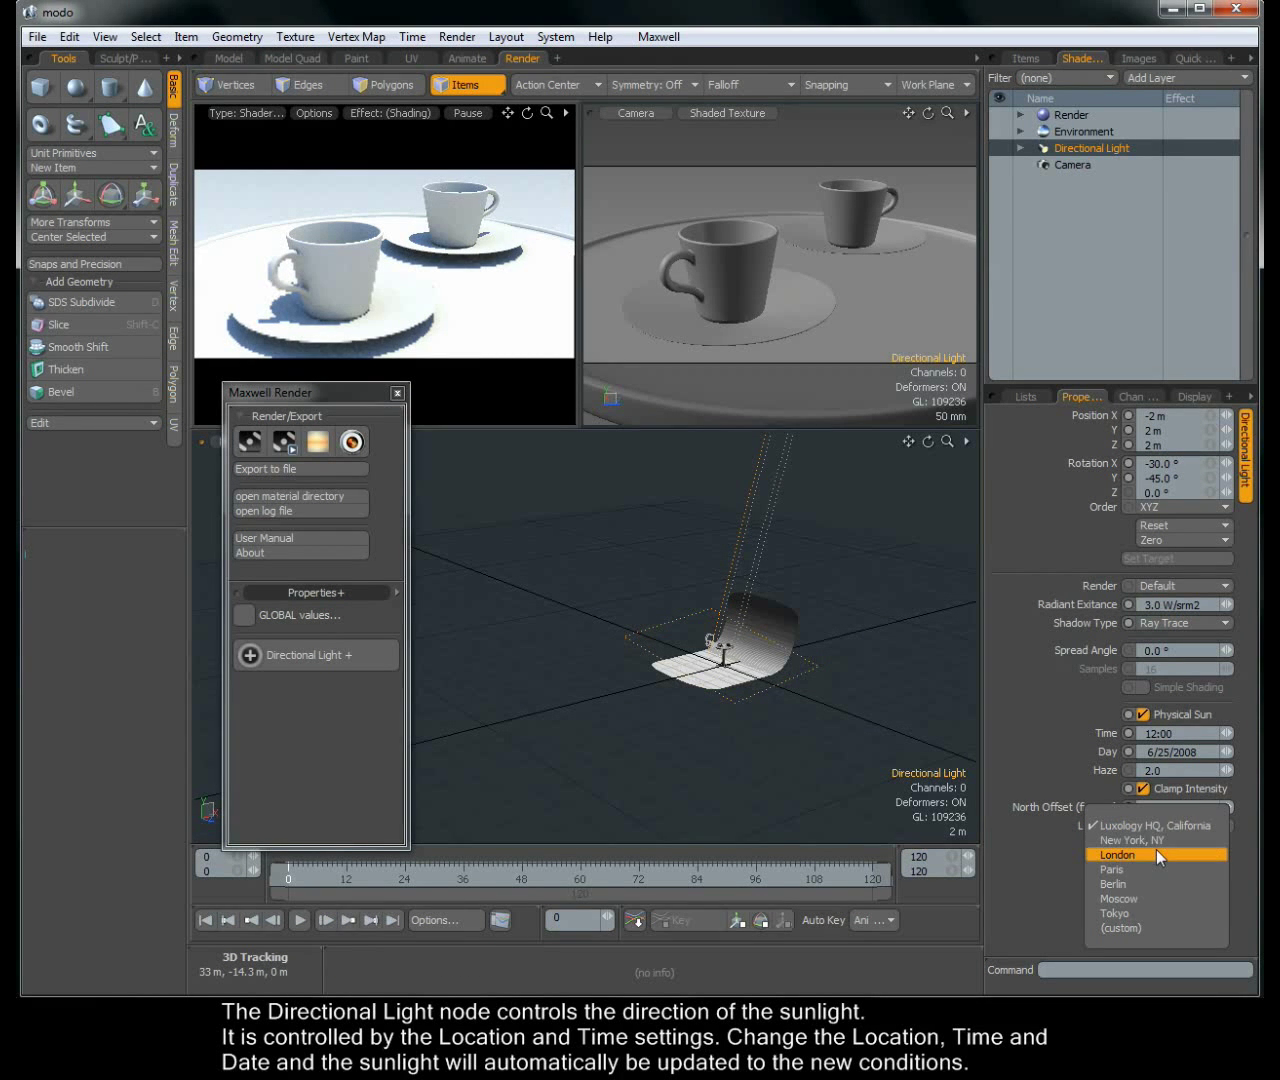
pyautogui.click(1156, 852)
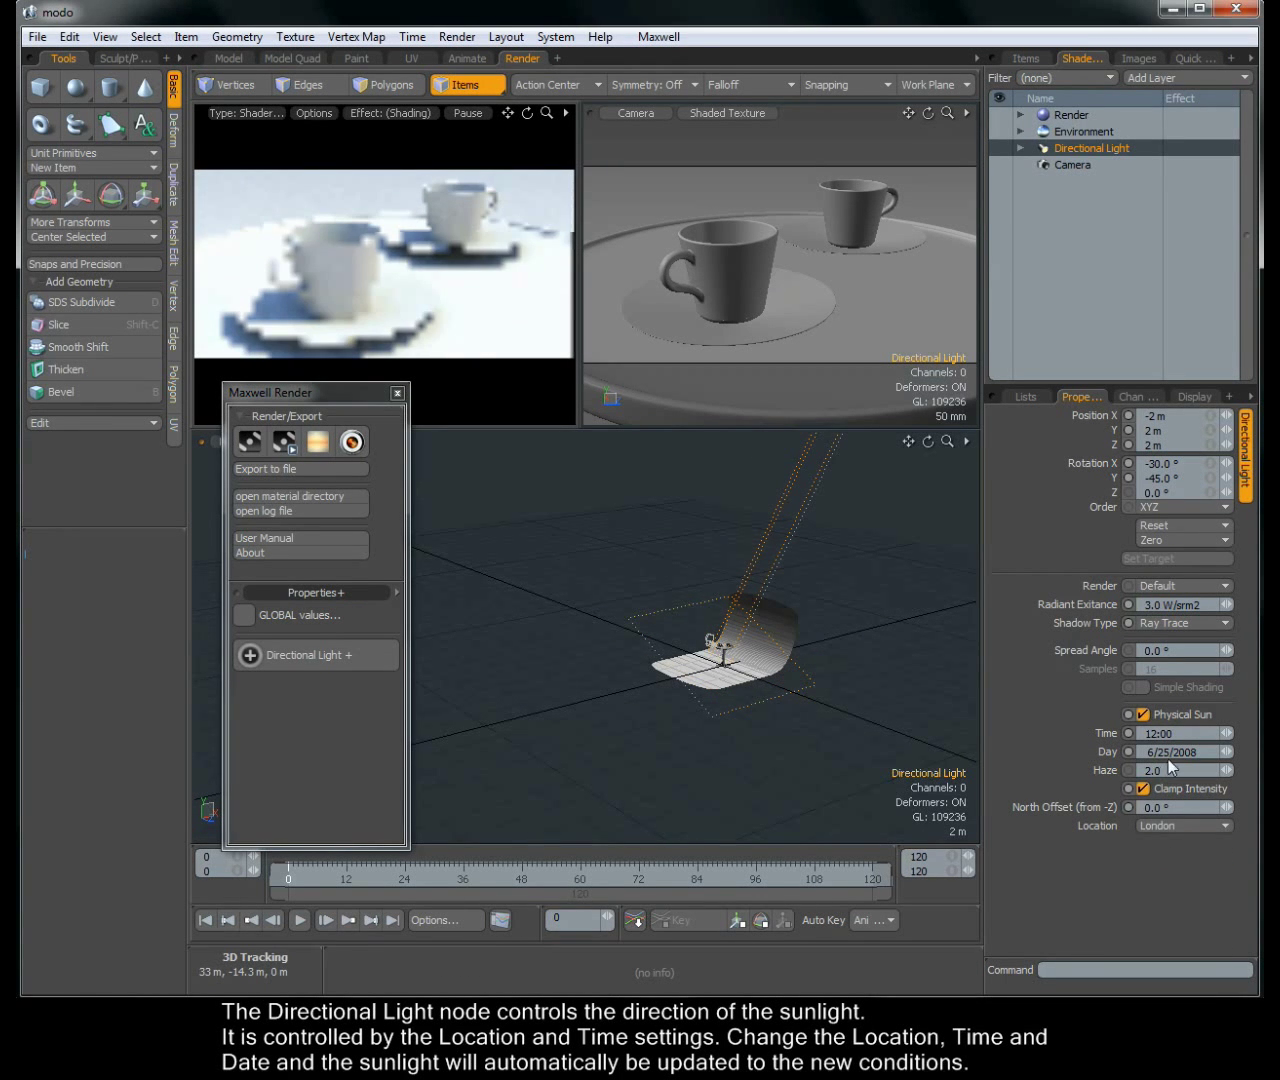
# Step: Set the sun time to 17:00 and north offset to 80°, then render in Maxwell
pyautogui.click(1178, 733)
pyautogui.write('17')
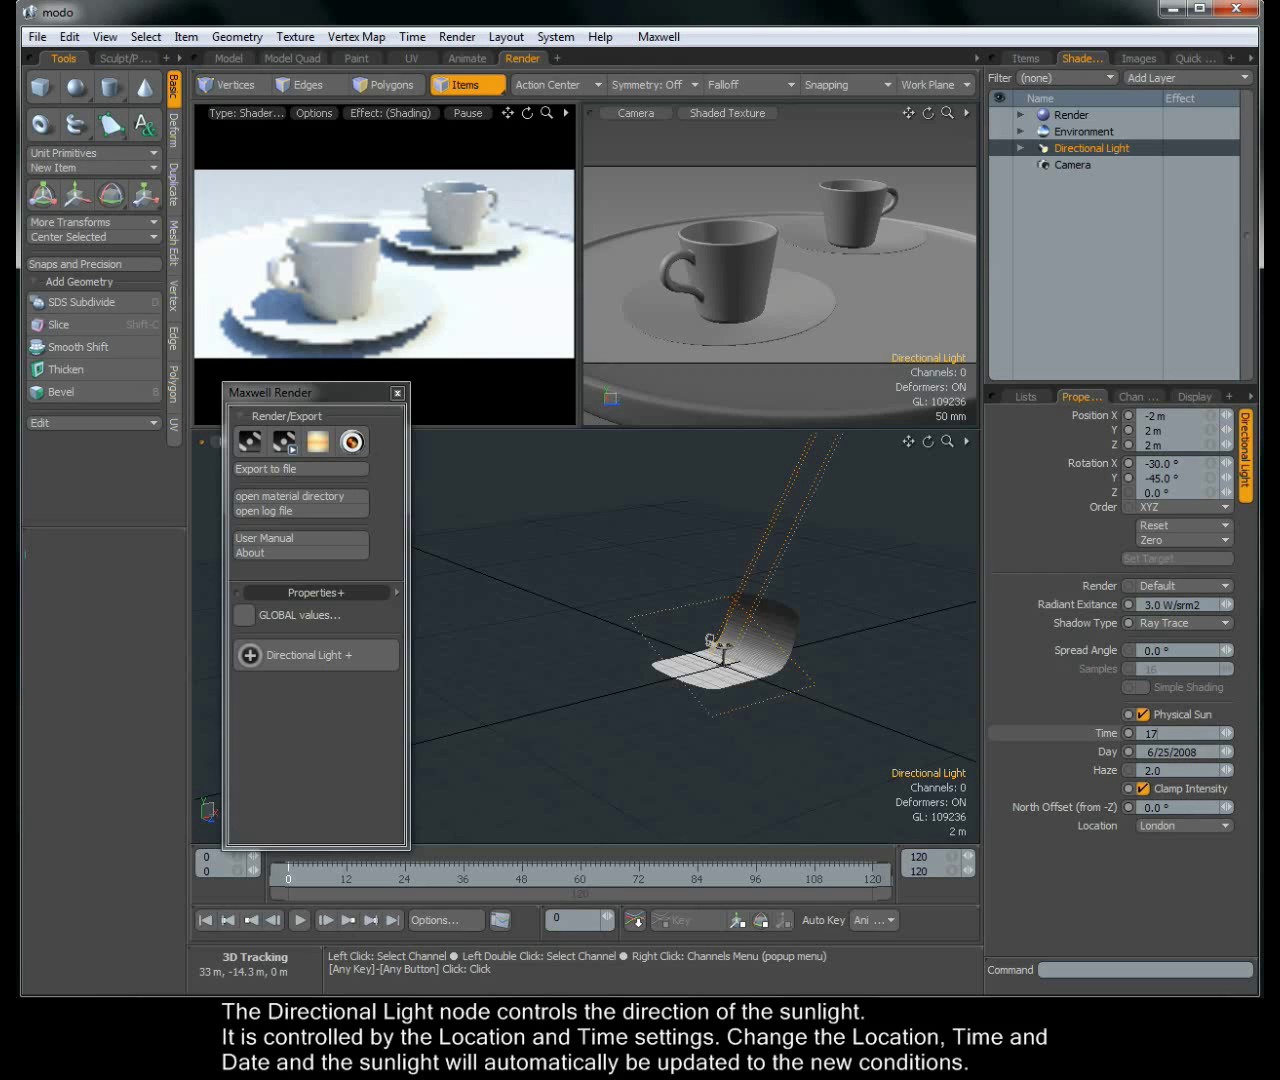
pyautogui.write(':00')
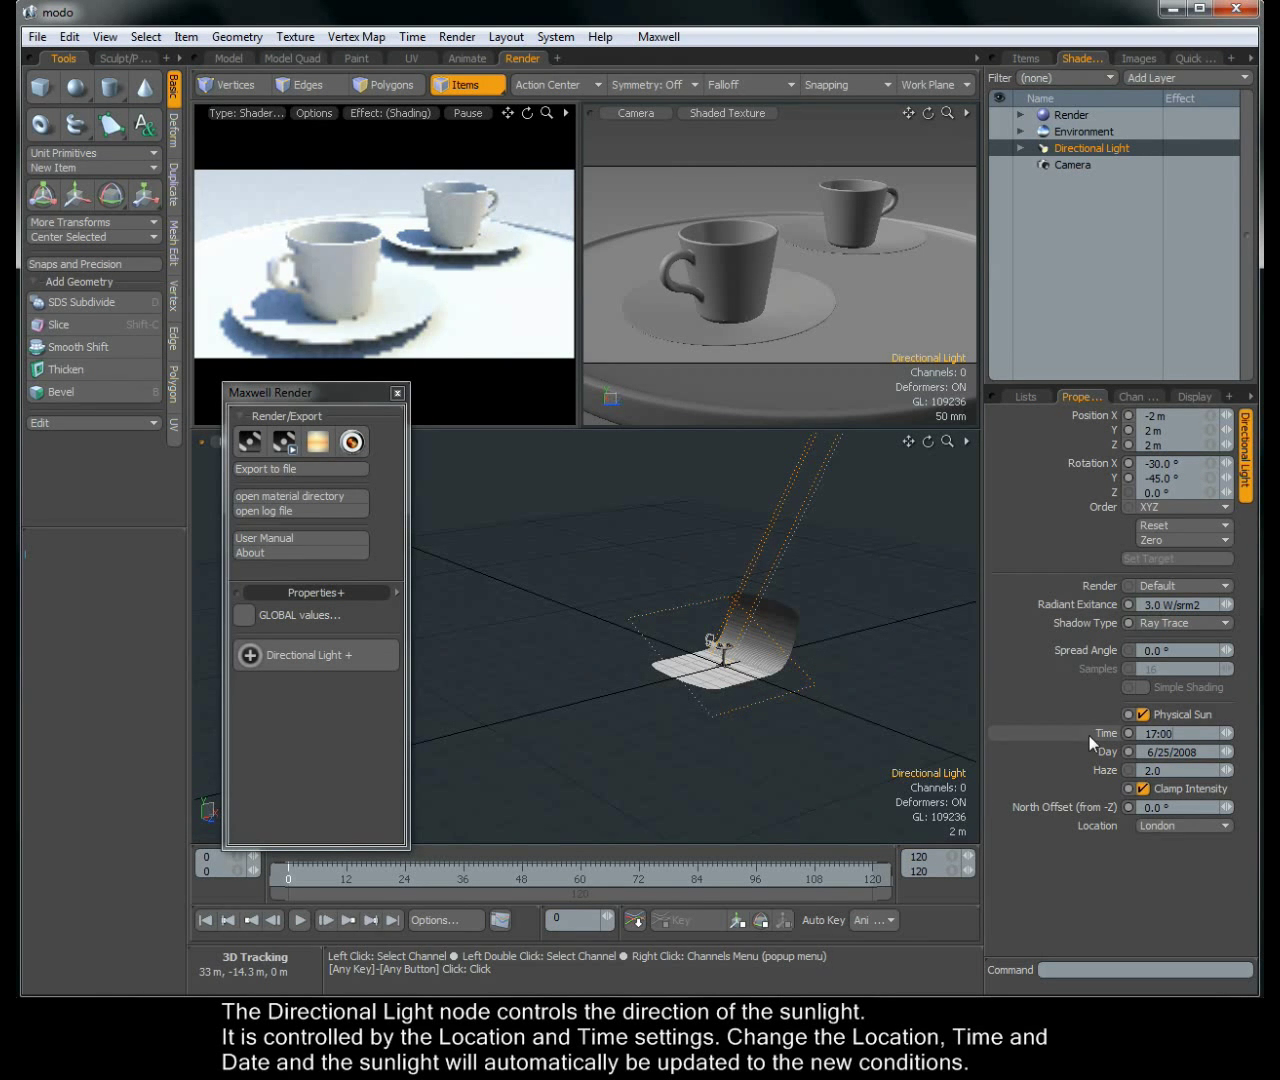
pyautogui.click(1176, 770)
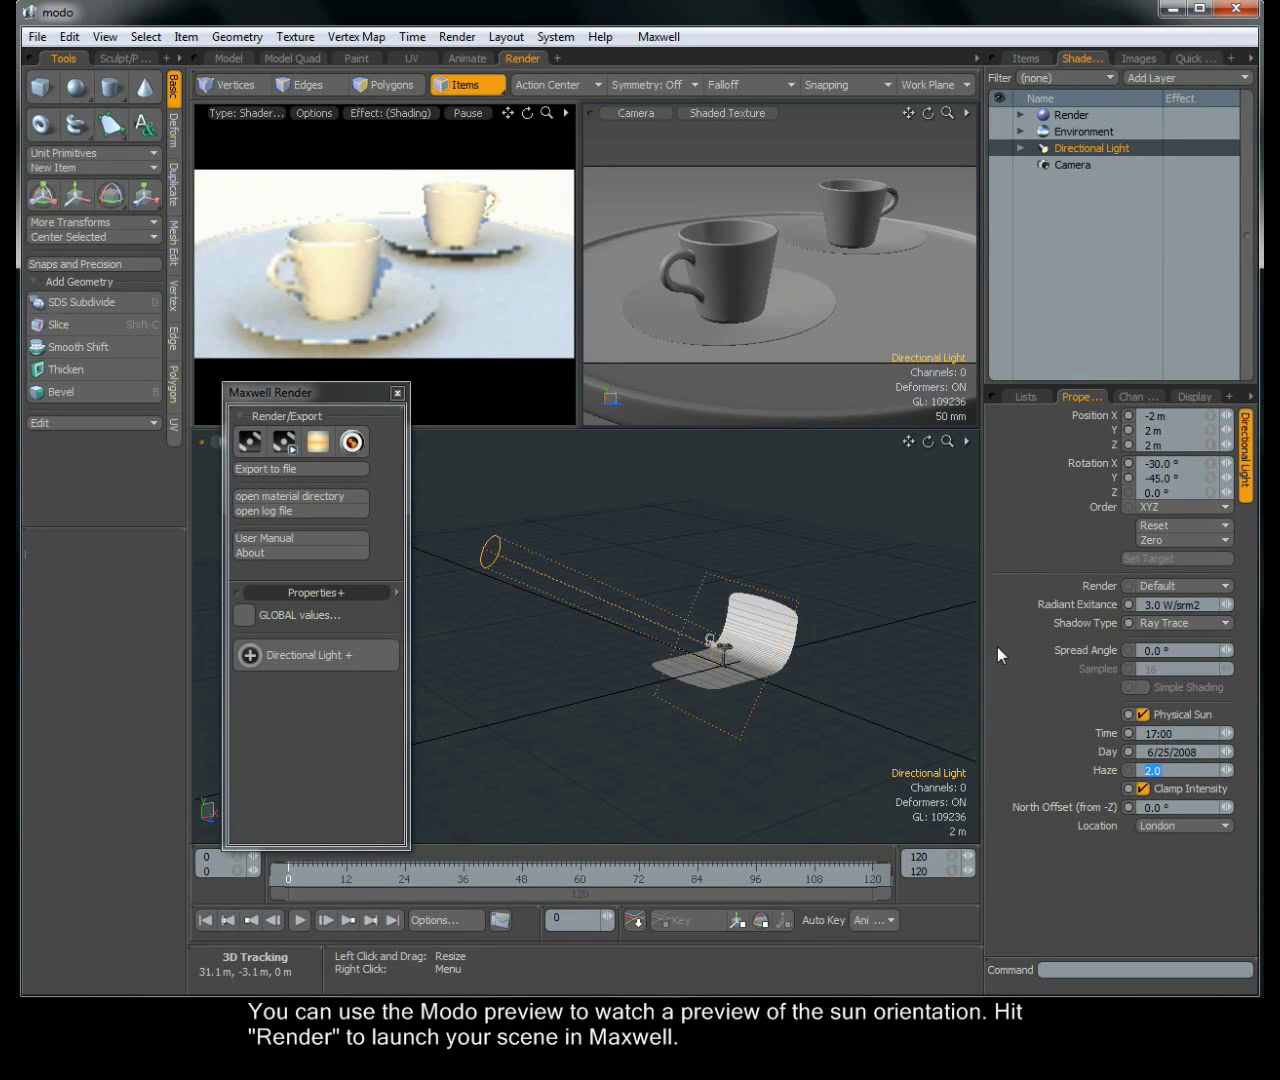
pyautogui.click(1178, 806)
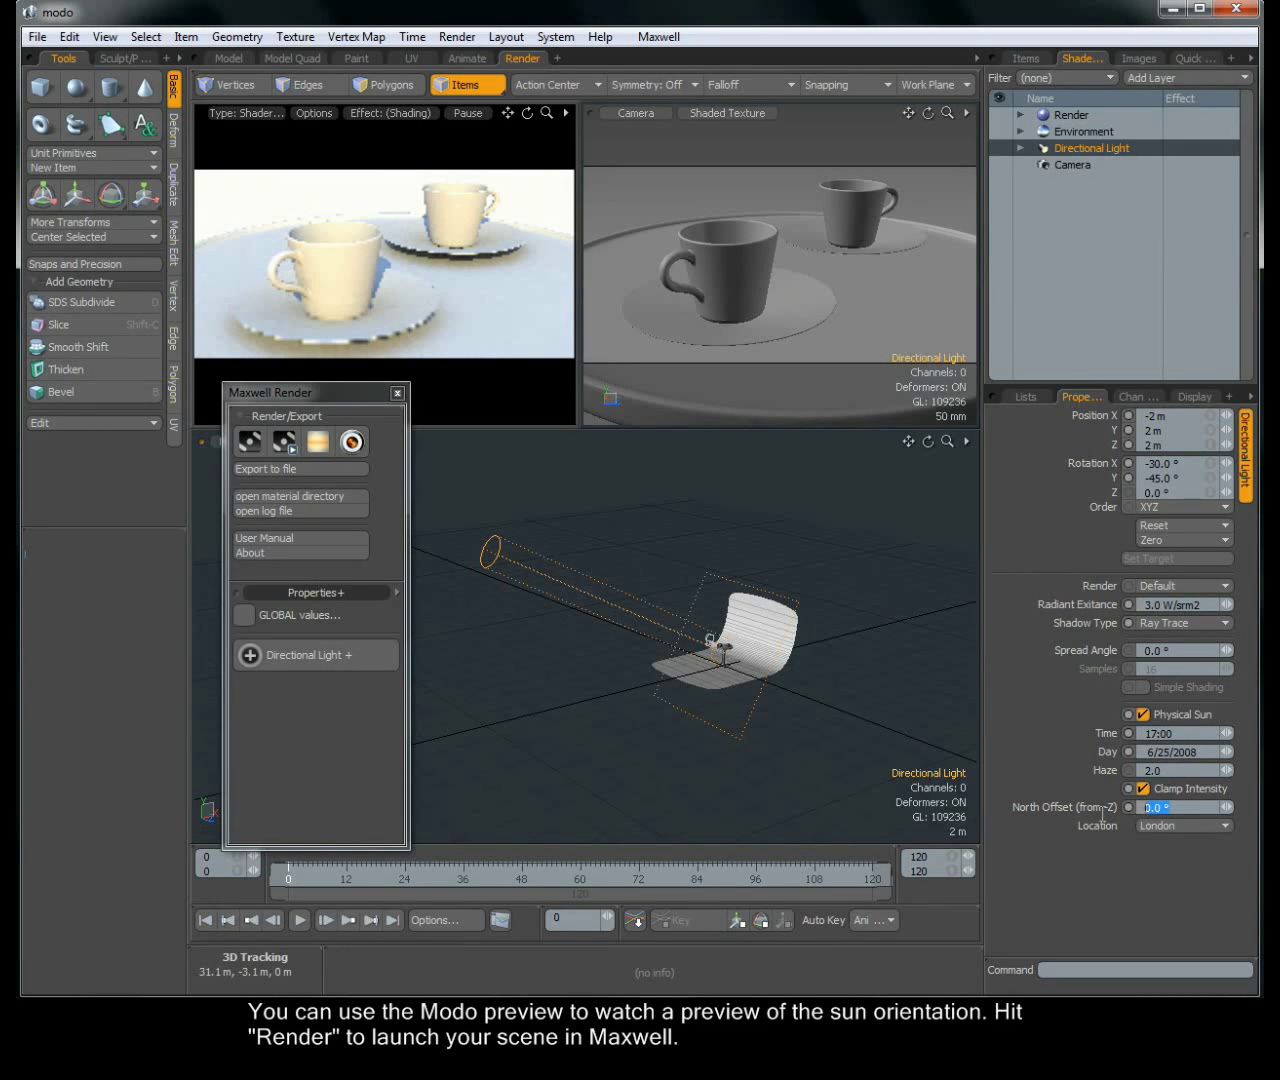
pyautogui.write('80')
pyautogui.press('Return')
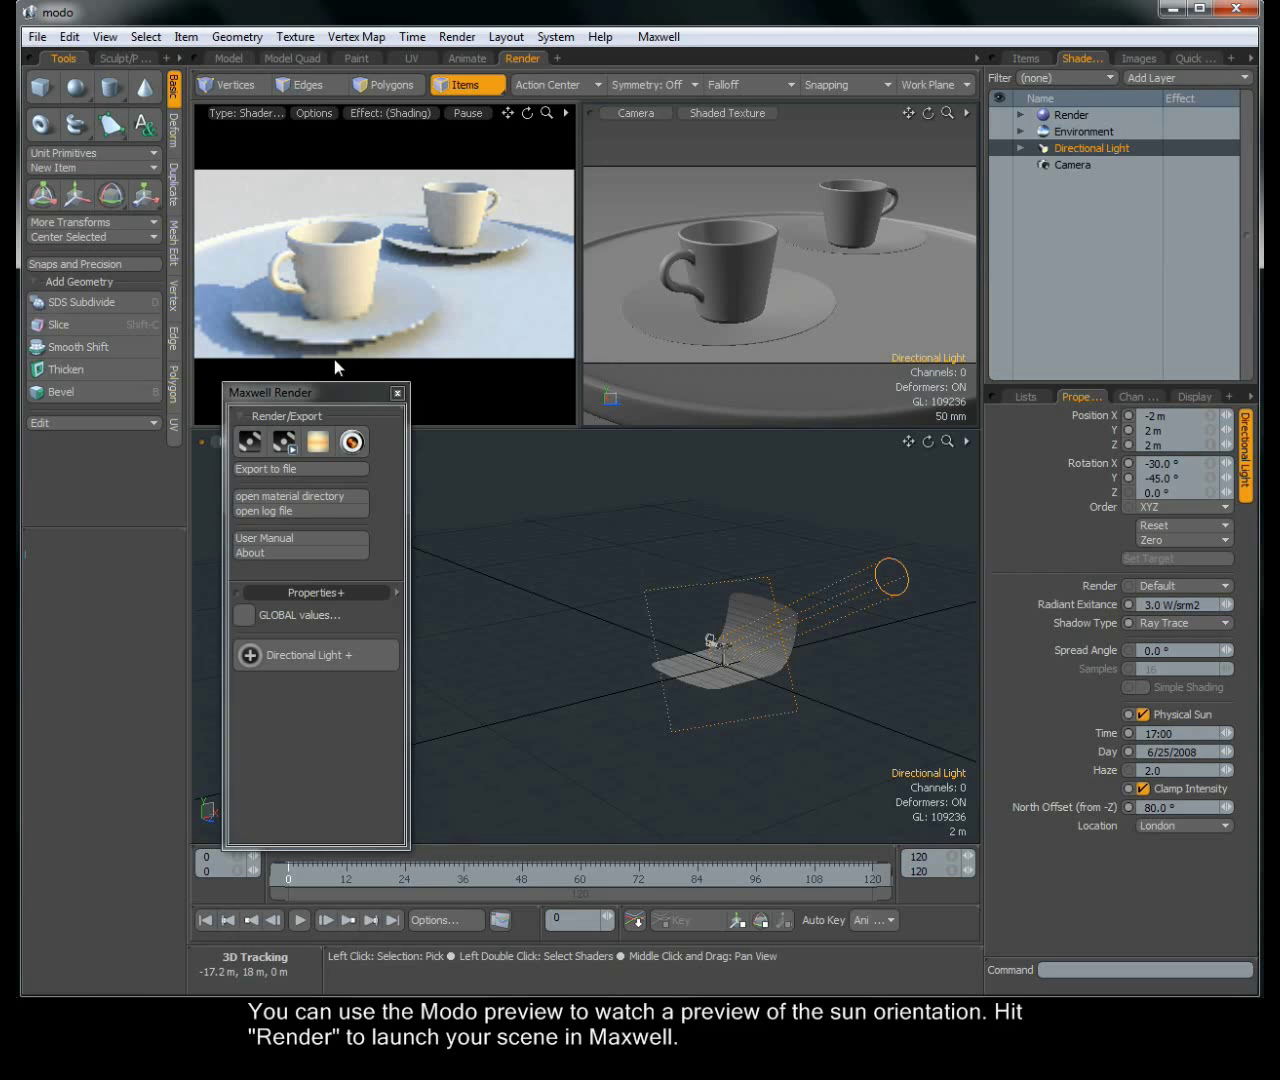
pyautogui.click(251, 442)
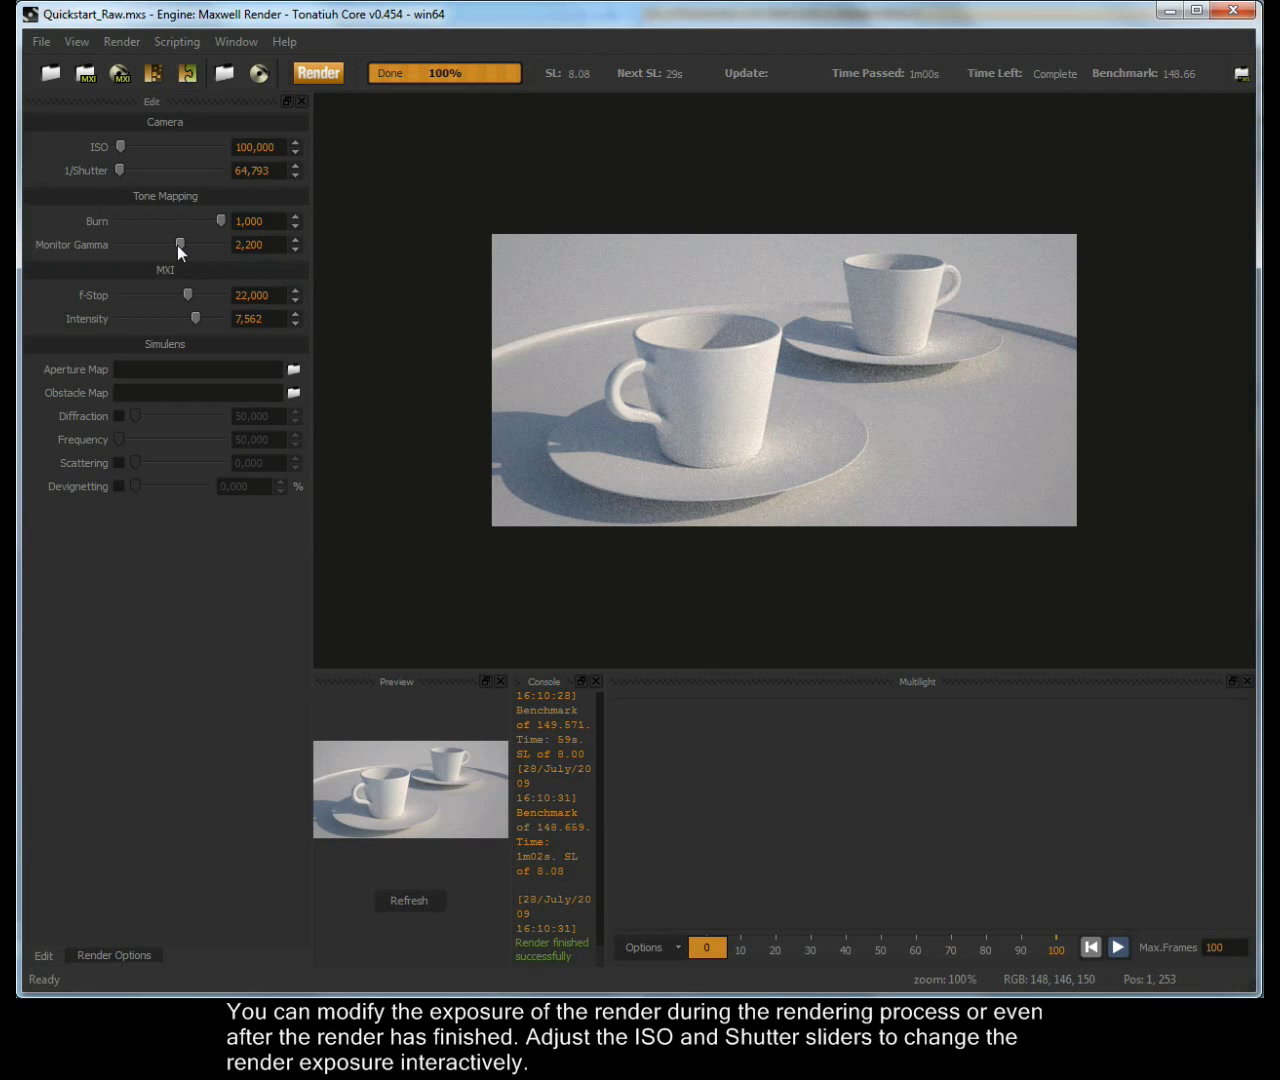
# Step: Set gamma 1.98, shutter 152 and ISO 273, refresh the image, and close Maxwell Render
pyautogui.moveTo(177, 245); pyautogui.dragTo(165, 245)
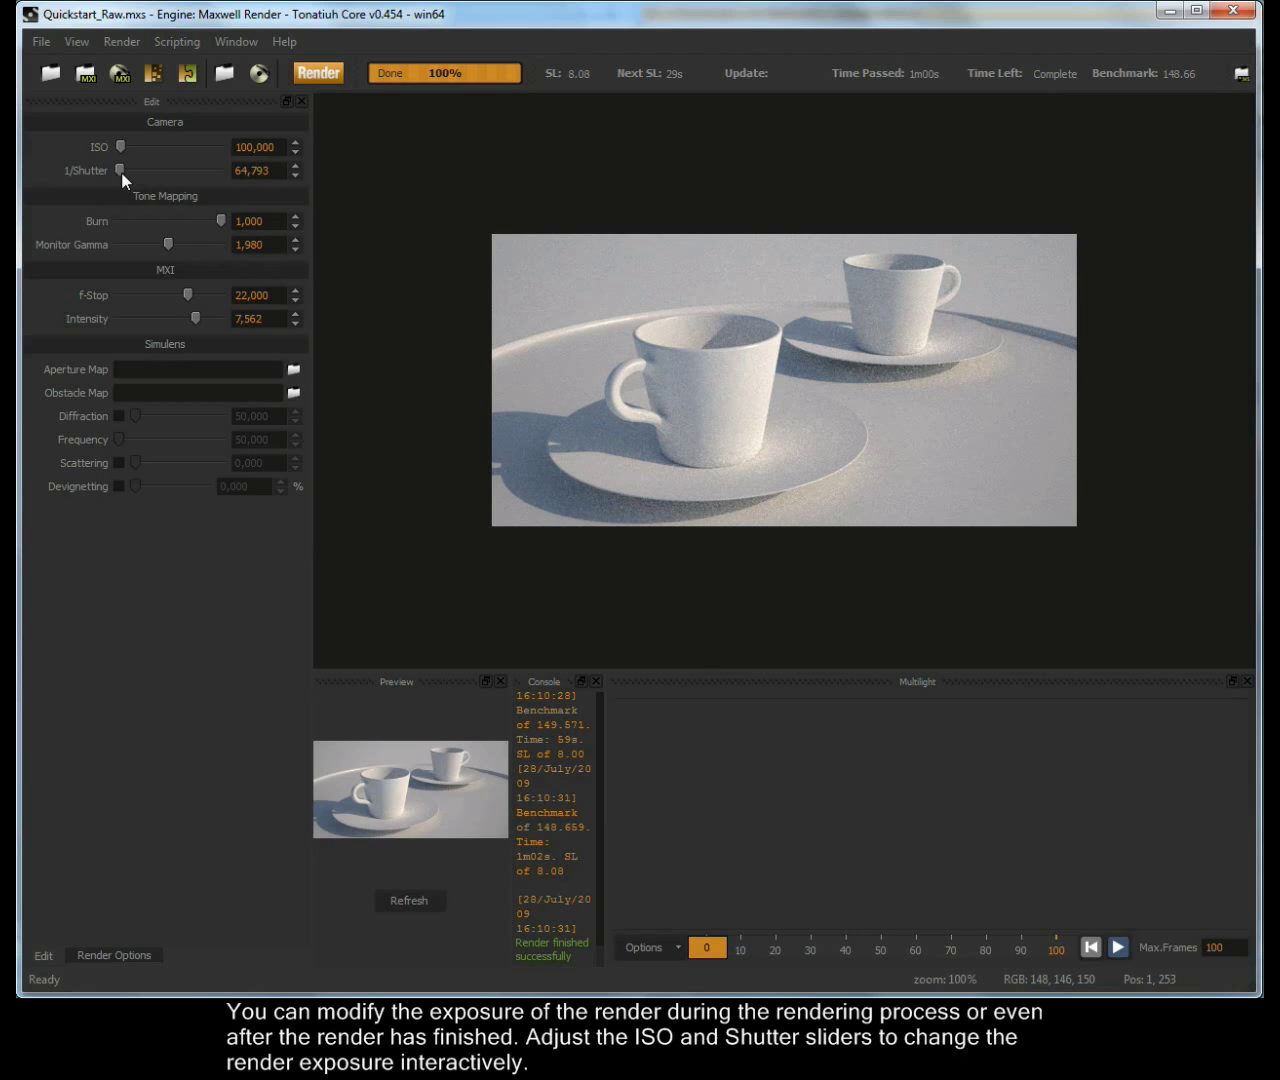
pyautogui.moveTo(119, 172); pyautogui.dragTo(122, 147)
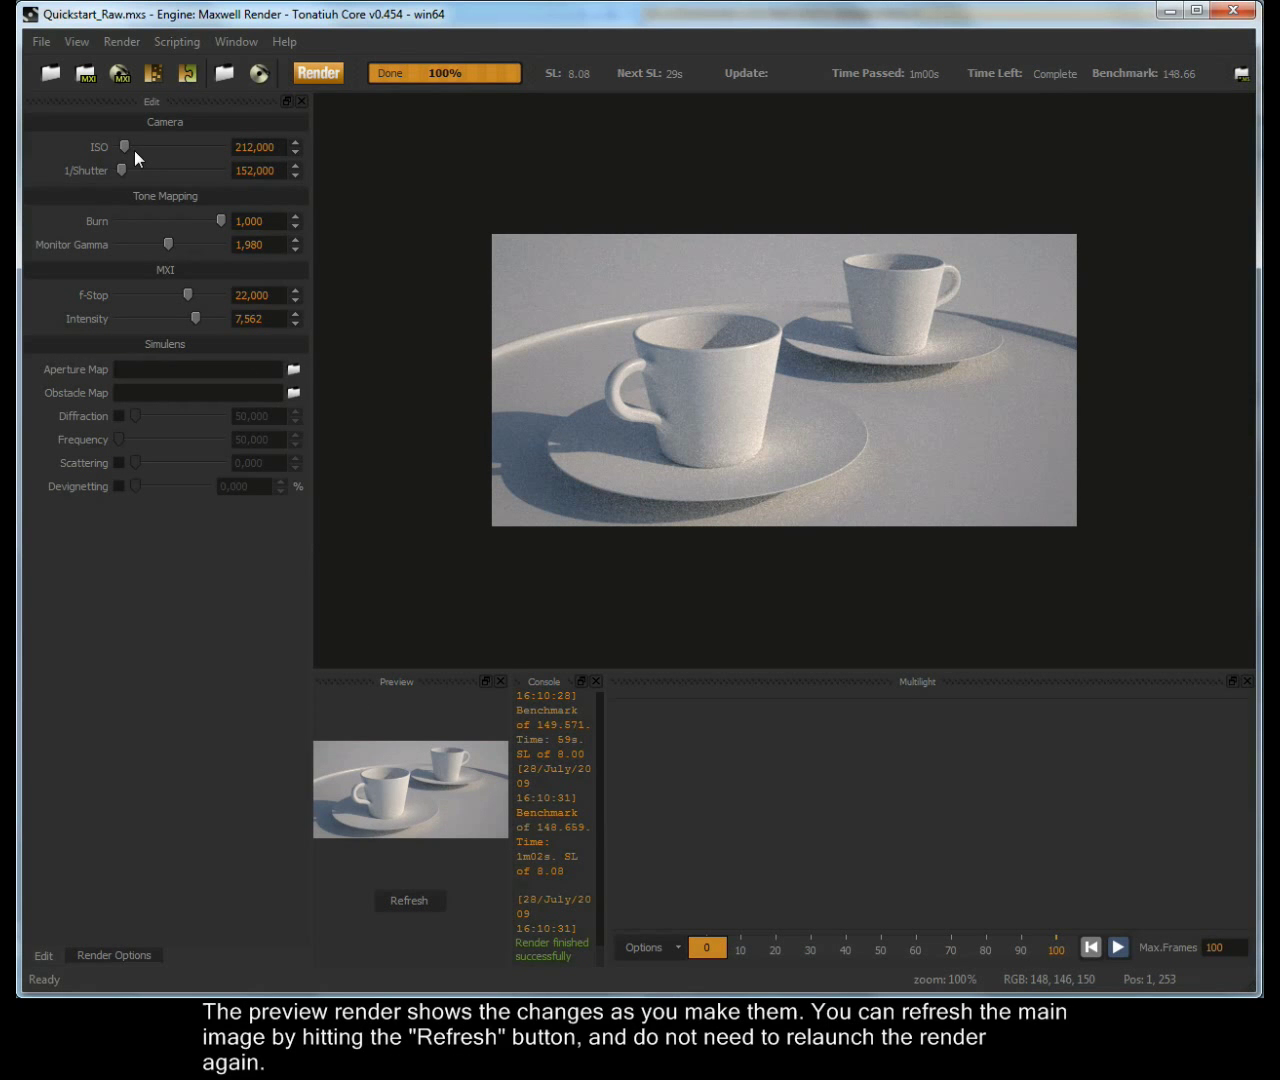
pyautogui.moveTo(125, 148); pyautogui.dragTo(128, 150)
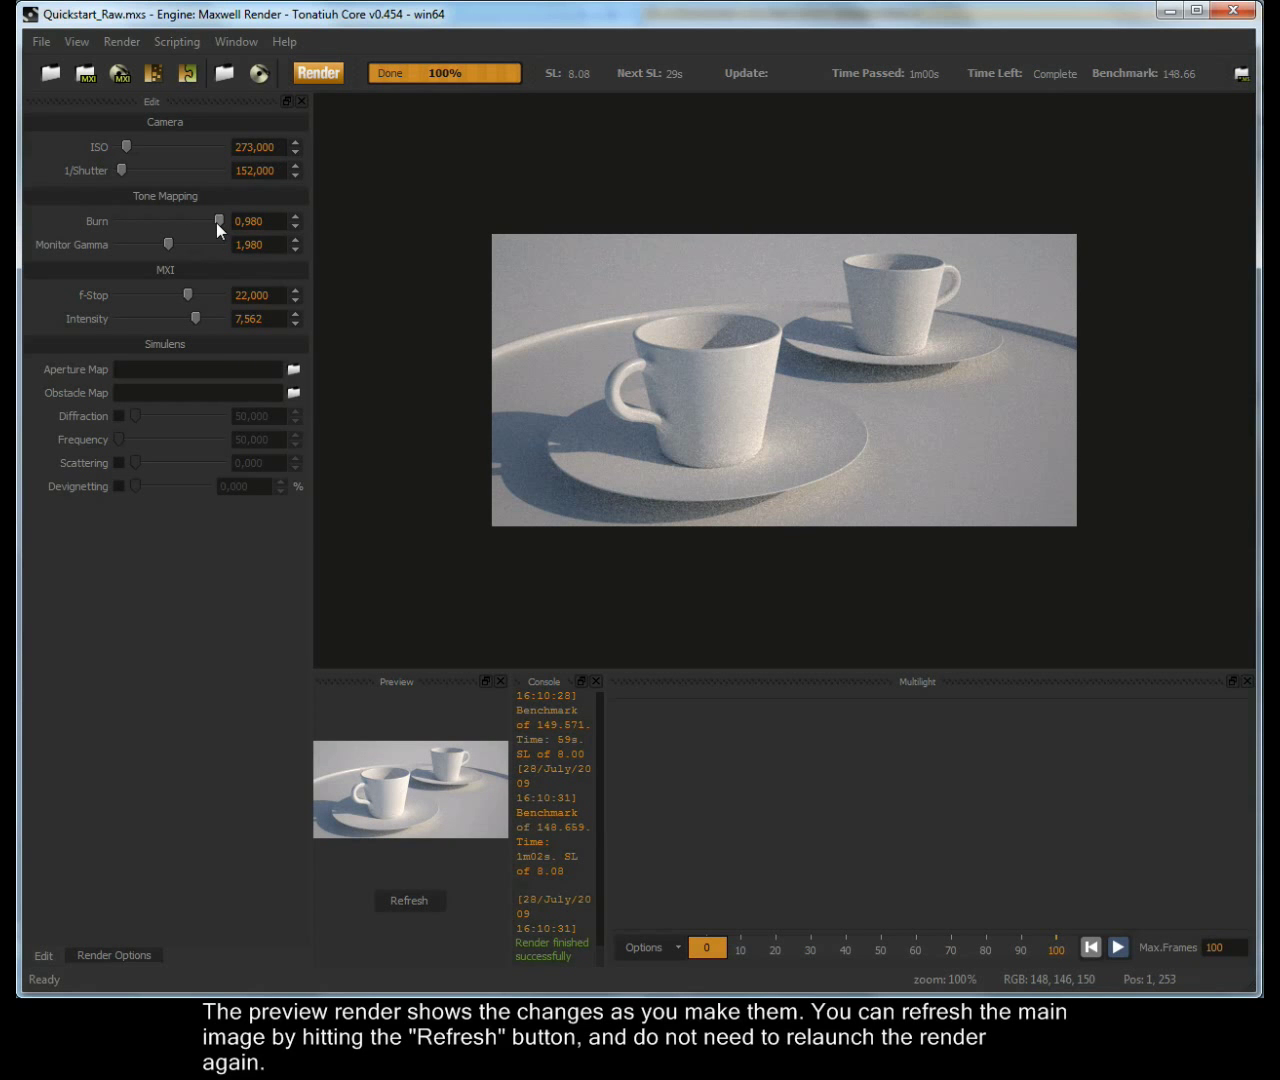
pyautogui.click(425, 893)
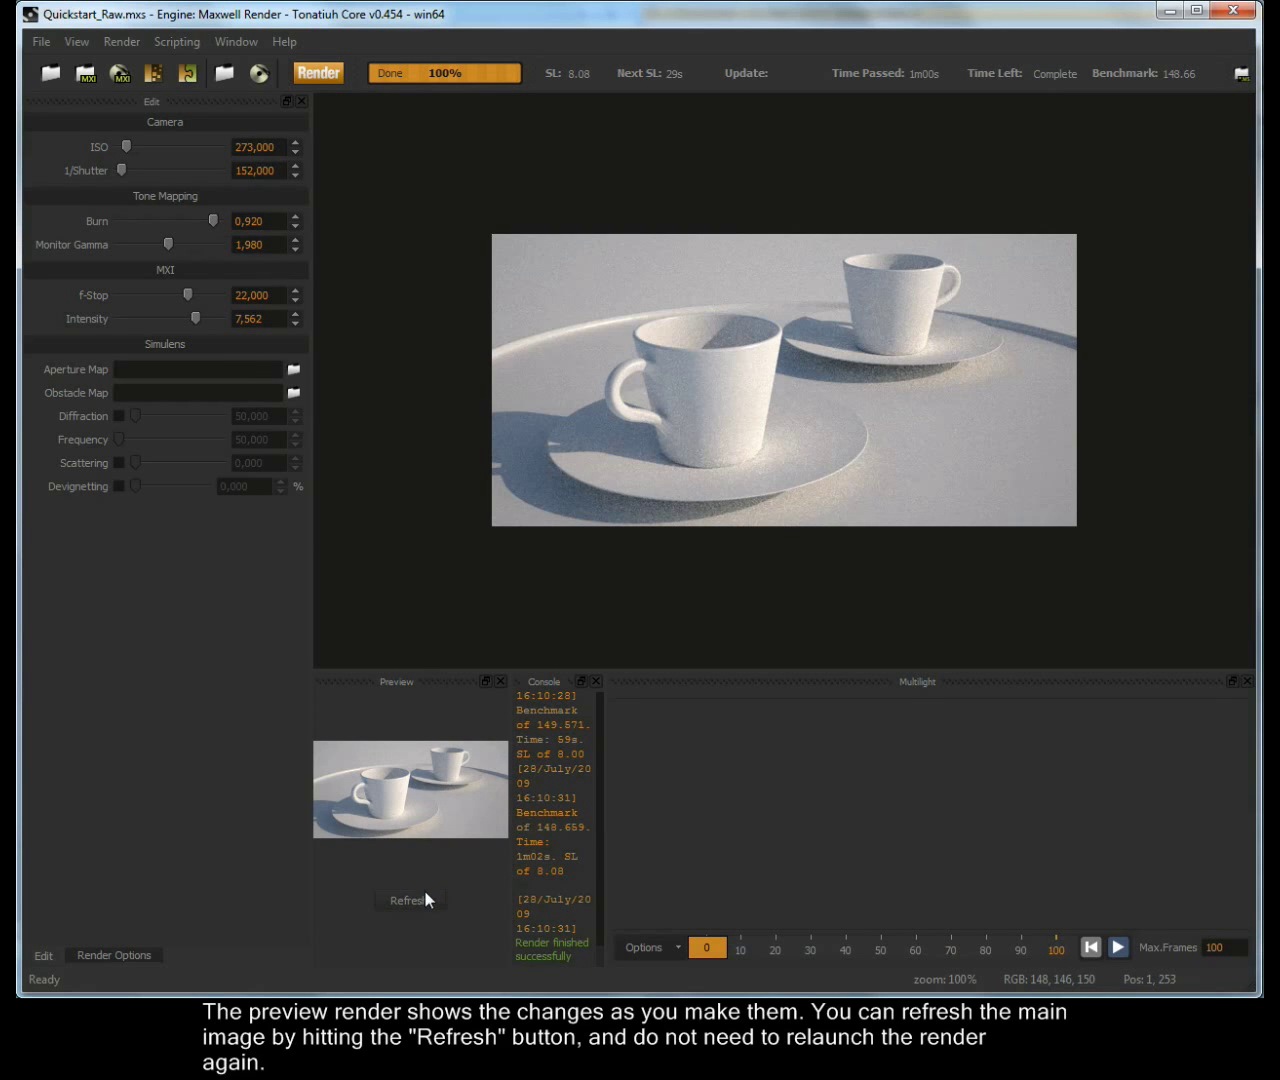
pyautogui.click(1237, 12)
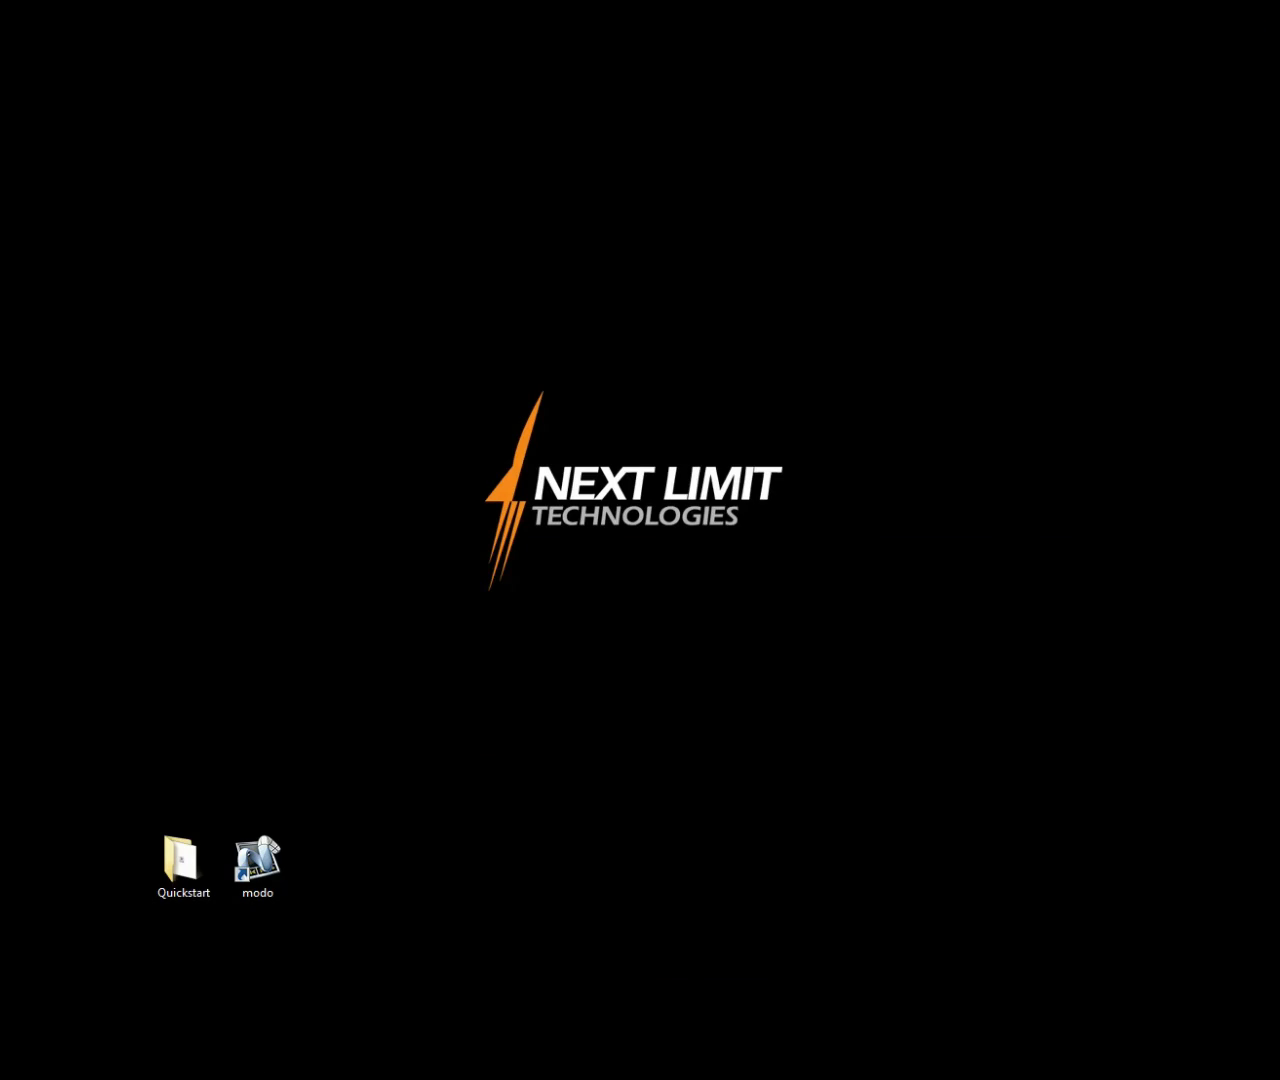